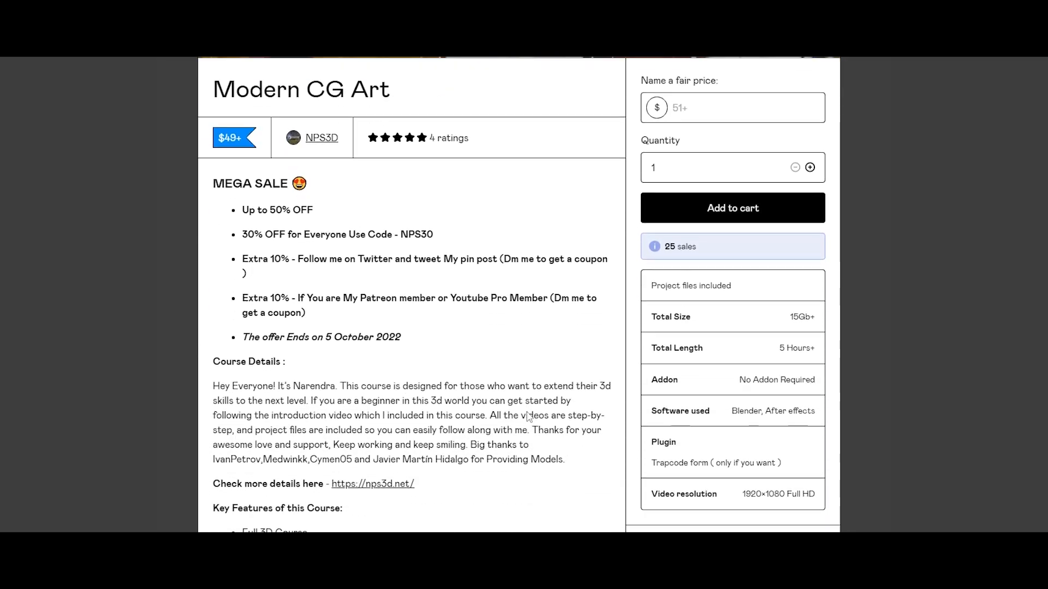
{"action": "scroll", "coordinate": [528, 412], "scroll_direction": "up", "scroll_amount": 5}
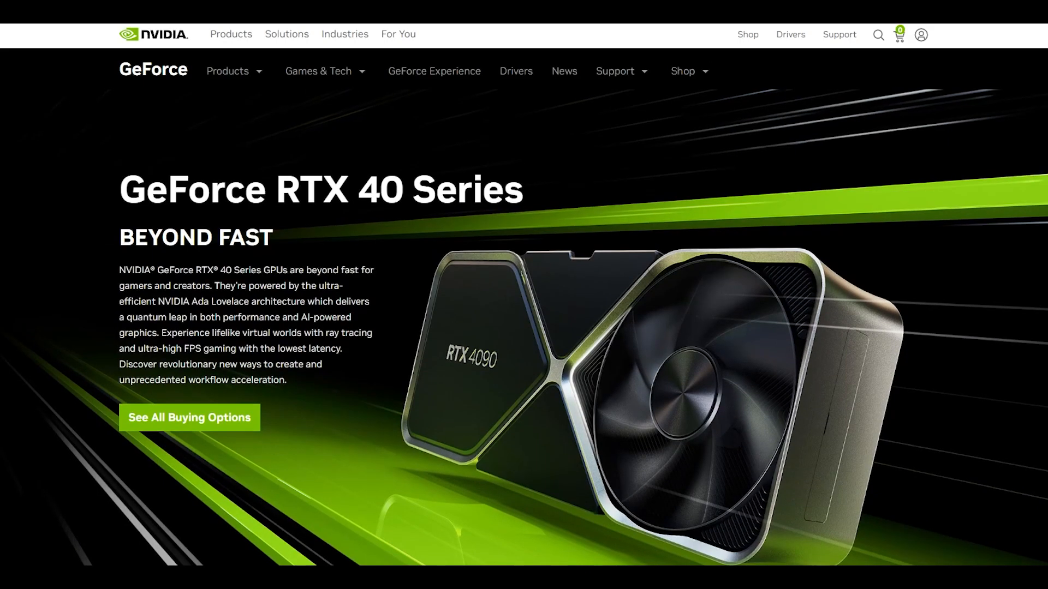
{"action": "scroll", "coordinate": [524, 327], "scroll_direction": "down", "scroll_amount": 3}
{"action": "scroll", "coordinate": [524, 327], "scroll_direction": "down", "scroll_amount": 6}
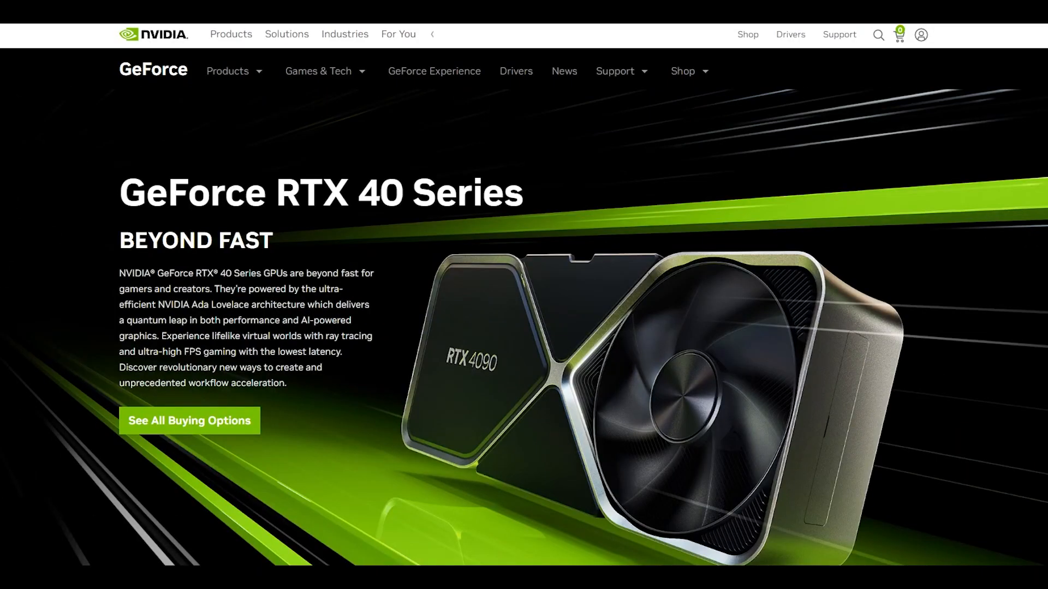
{"action": "scroll", "coordinate": [524, 328], "scroll_direction": "down", "scroll_amount": 2}
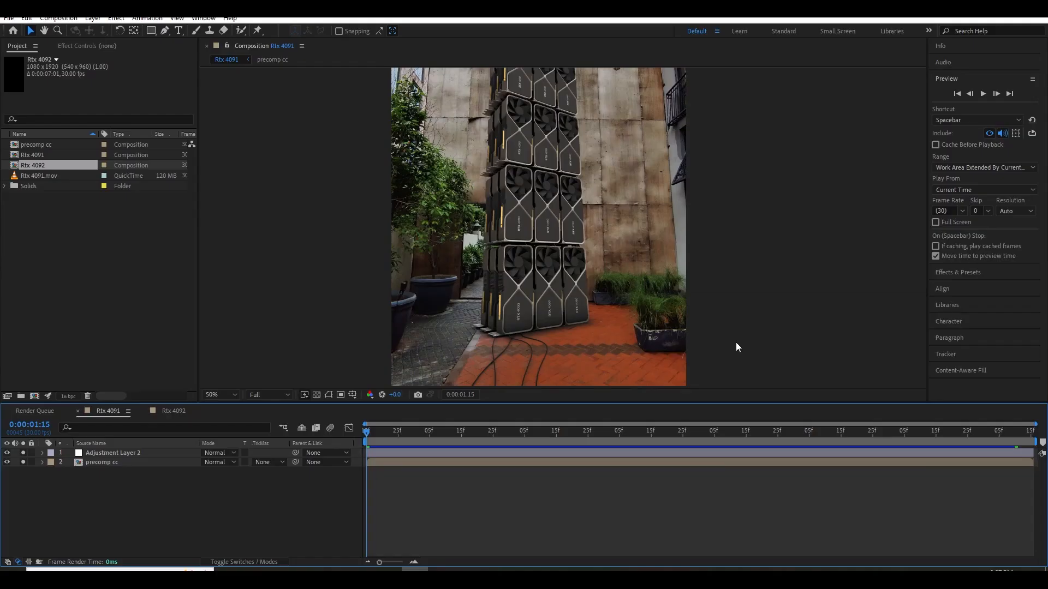
Play and scrub through the Rtx 4091 composition from its start, with the frame fitted to the viewer.
{"action": "key", "text": "comma"}
{"action": "key", "text": "comma"}
{"action": "key", "text": "space"}
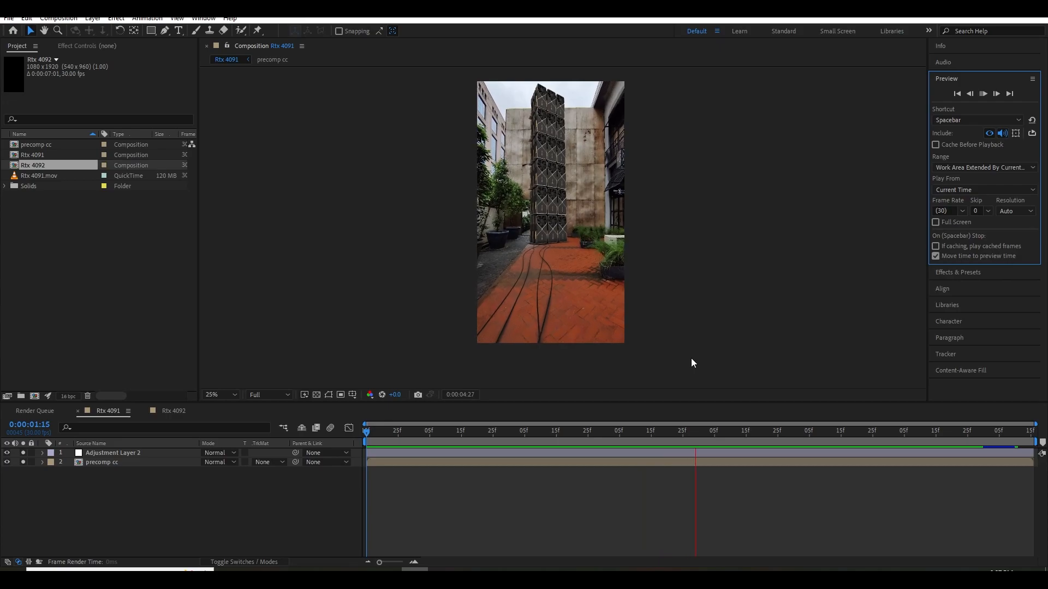
{"action": "left_click", "coordinate": [433, 431]}
{"action": "key", "text": "Home"}
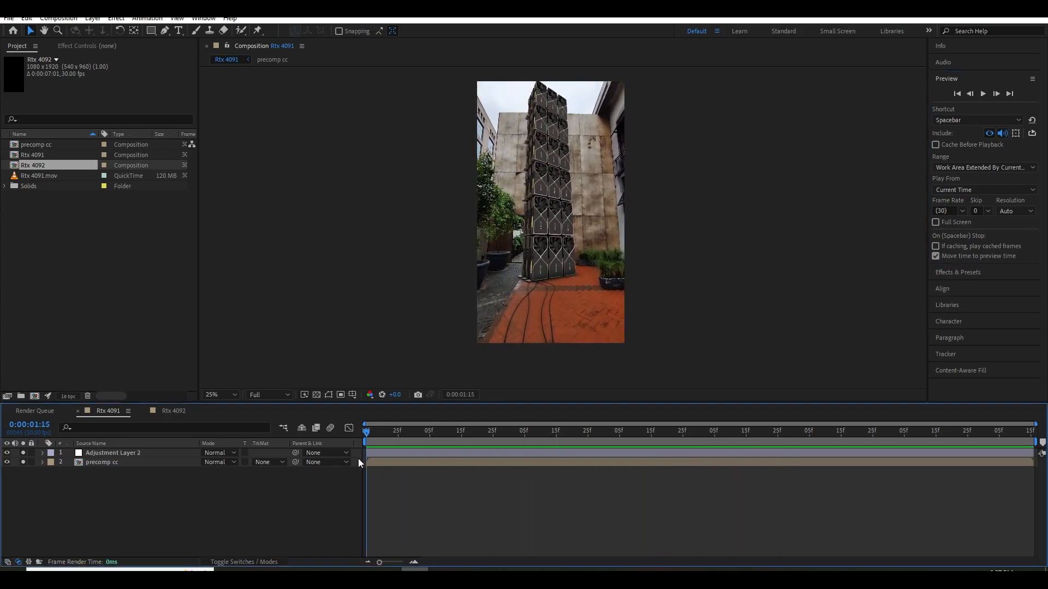
{"action": "key", "text": "space"}
{"action": "left_click", "coordinate": [983, 93]}
{"action": "left_click", "coordinate": [228, 395]}
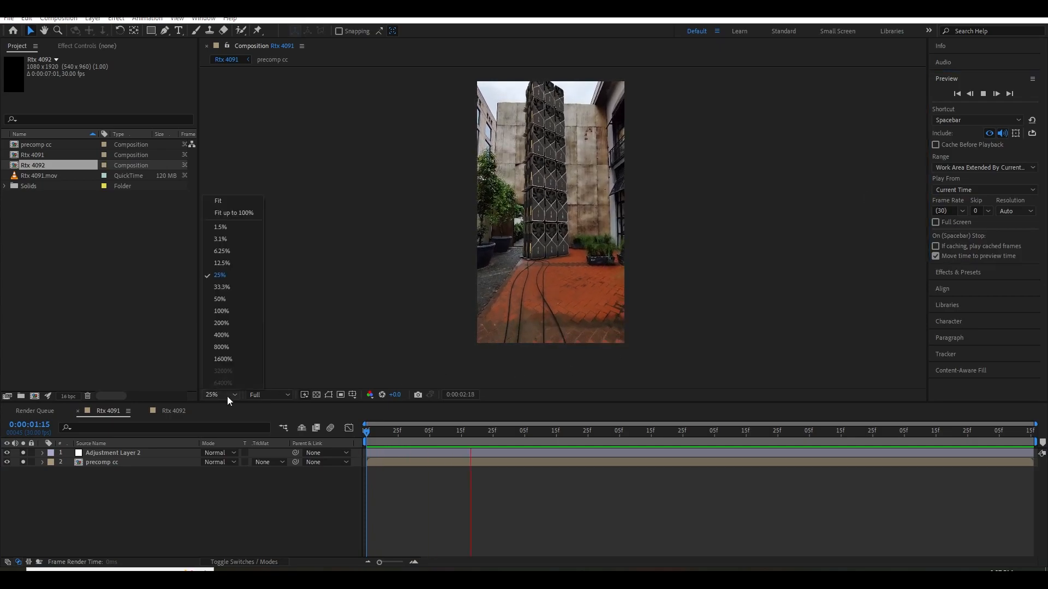
{"action": "left_click", "coordinate": [232, 203]}
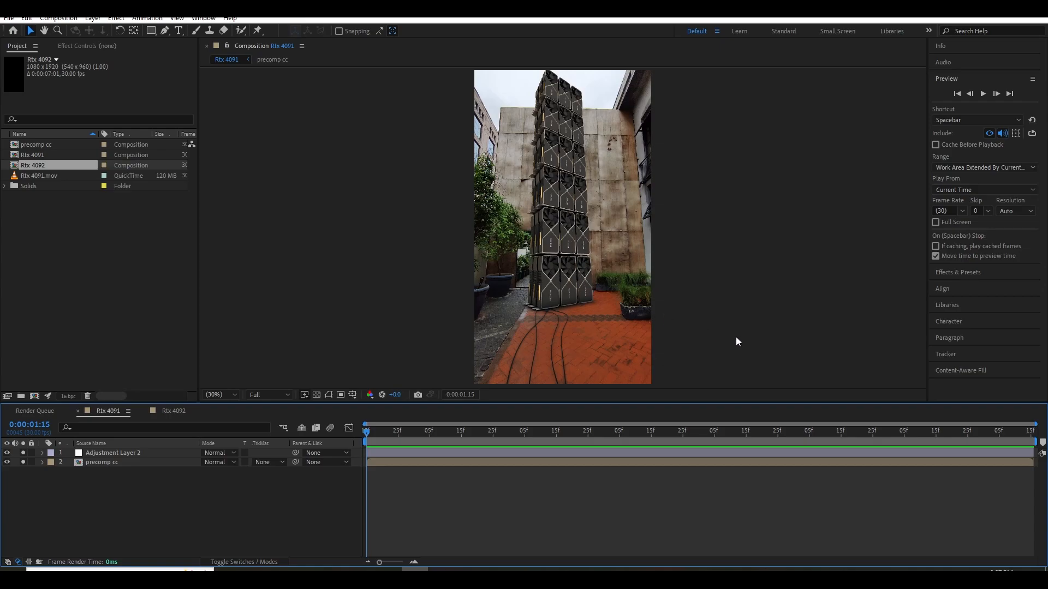
{"action": "left_click_drag", "start_coordinate": [422, 431], "coordinate": [680, 433]}
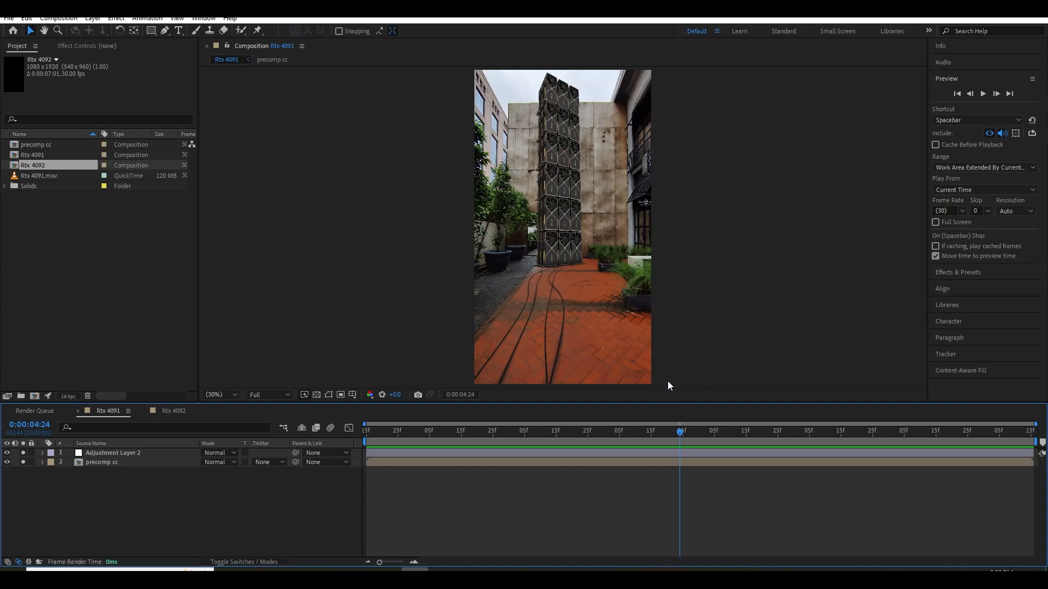
{"action": "left_click_drag", "start_coordinate": [711, 437], "coordinate": [837, 431]}
{"action": "key", "text": "Home"}
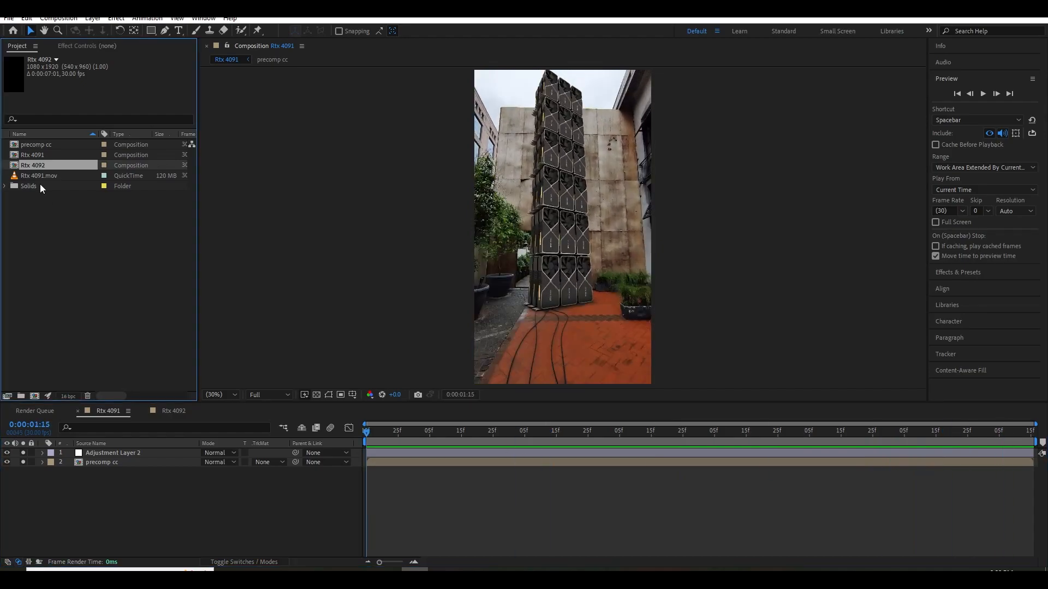
Create a new composition from the Rtx 4091.mov footage.
{"action": "double_click", "coordinate": [39, 177]}
{"action": "mouse_move", "coordinate": [194, 371]}
{"action": "left_mouse_down"}
{"action": "mouse_move", "coordinate": [596, 372]}
{"action": "mouse_move", "coordinate": [191, 372]}
{"action": "left_mouse_up"}
{"action": "left_click", "coordinate": [186, 45]}
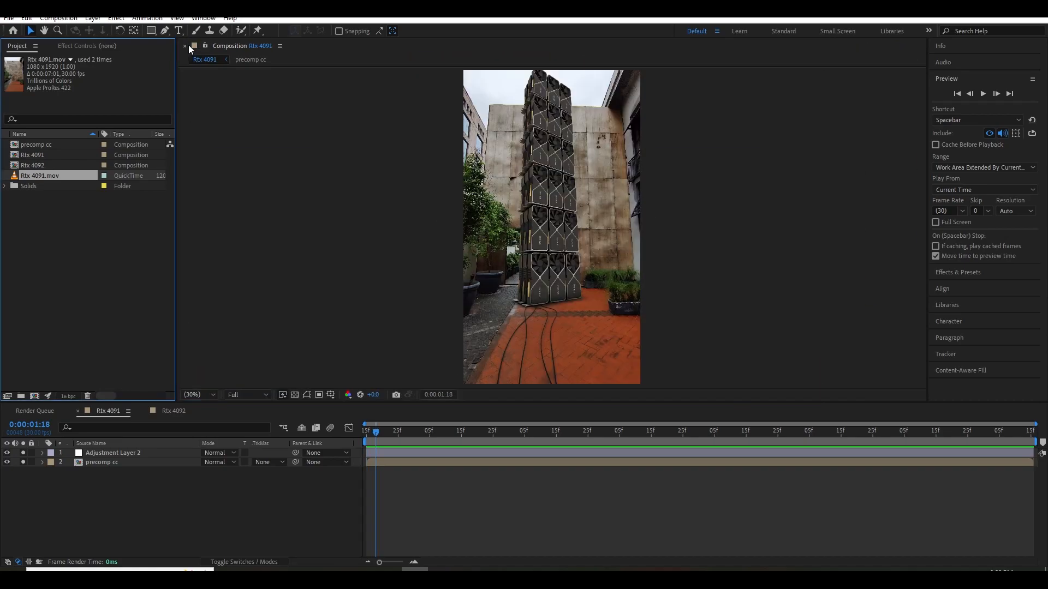
{"action": "left_click_drag", "start_coordinate": [32, 175], "coordinate": [34, 394]}
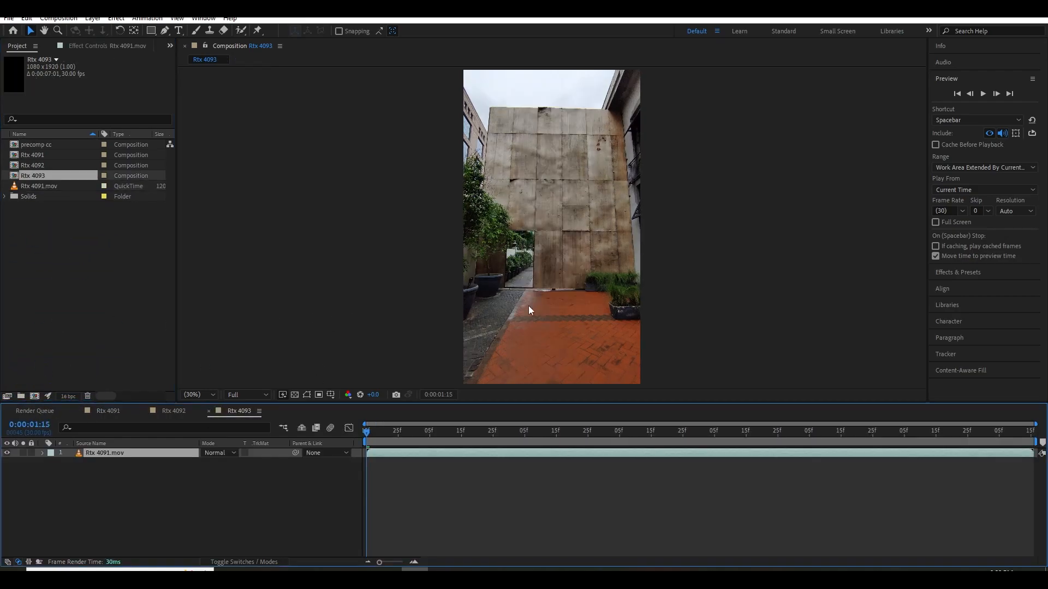
Scrub through the raw footage and apply the 3D Camera Tracker effect to the Rtx 4091.mov layer.
{"action": "left_click_drag", "start_coordinate": [379, 433], "coordinate": [863, 425]}
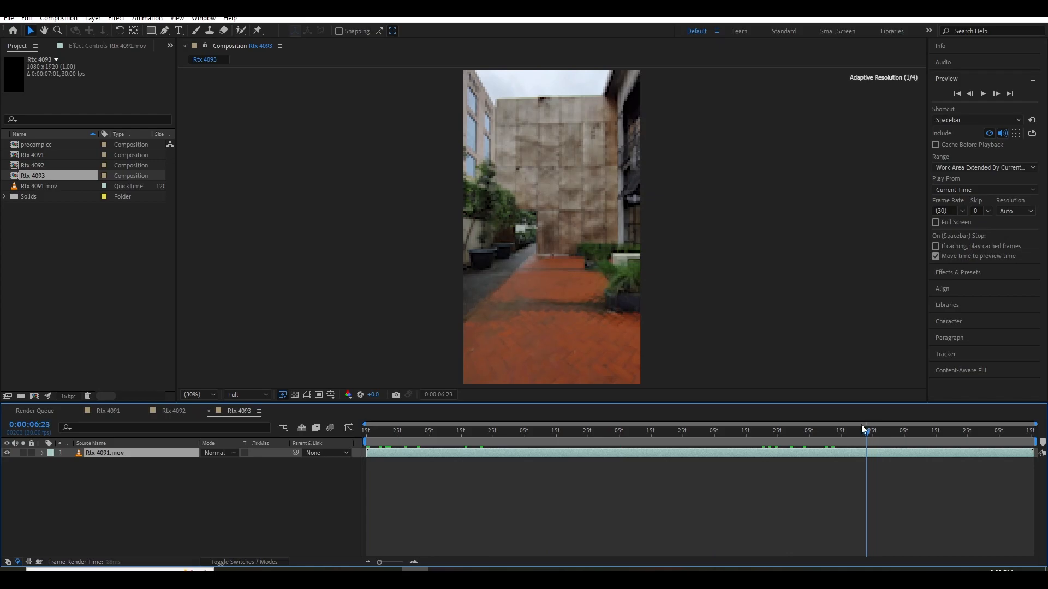
{"action": "right_click", "coordinate": [128, 488]}
{"action": "left_click", "coordinate": [90, 456]}
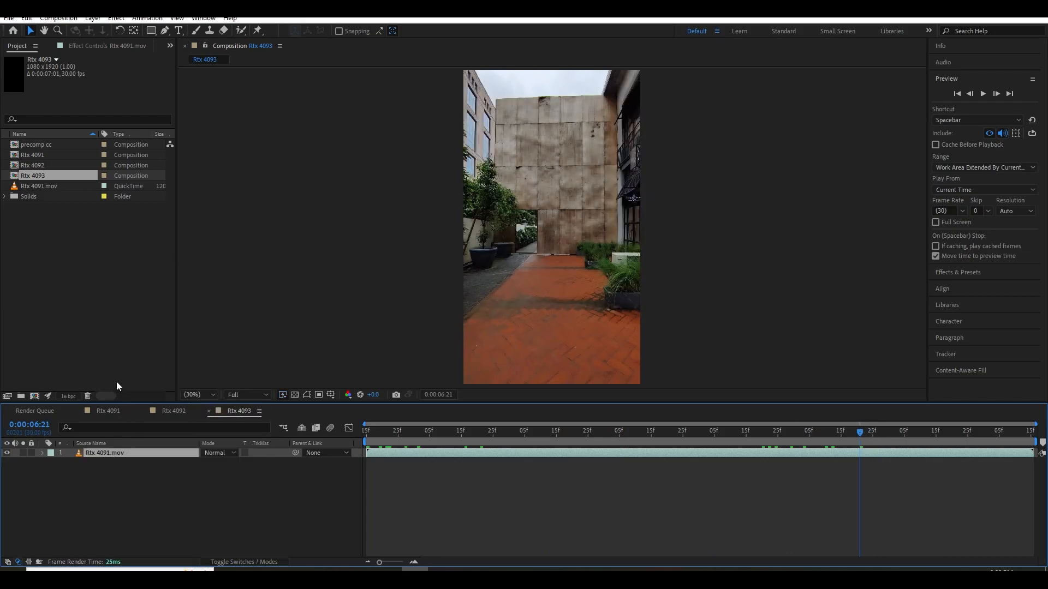
{"action": "key", "text": "ctrl+space"}
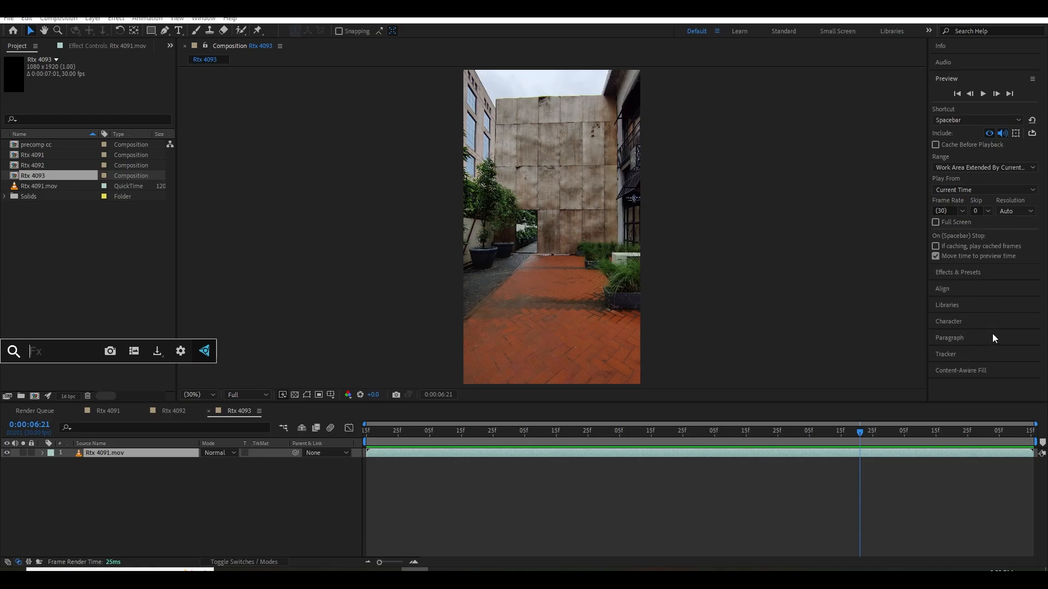
{"action": "left_click", "coordinate": [982, 272]}
{"action": "left_click", "coordinate": [129, 467]}
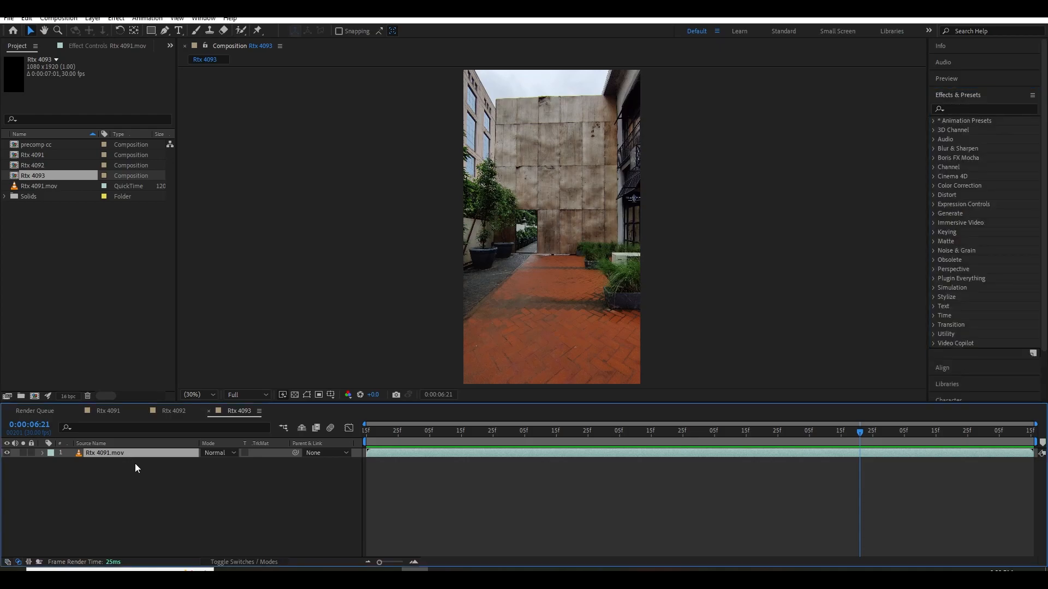
{"action": "key", "text": "ctrl+space"}
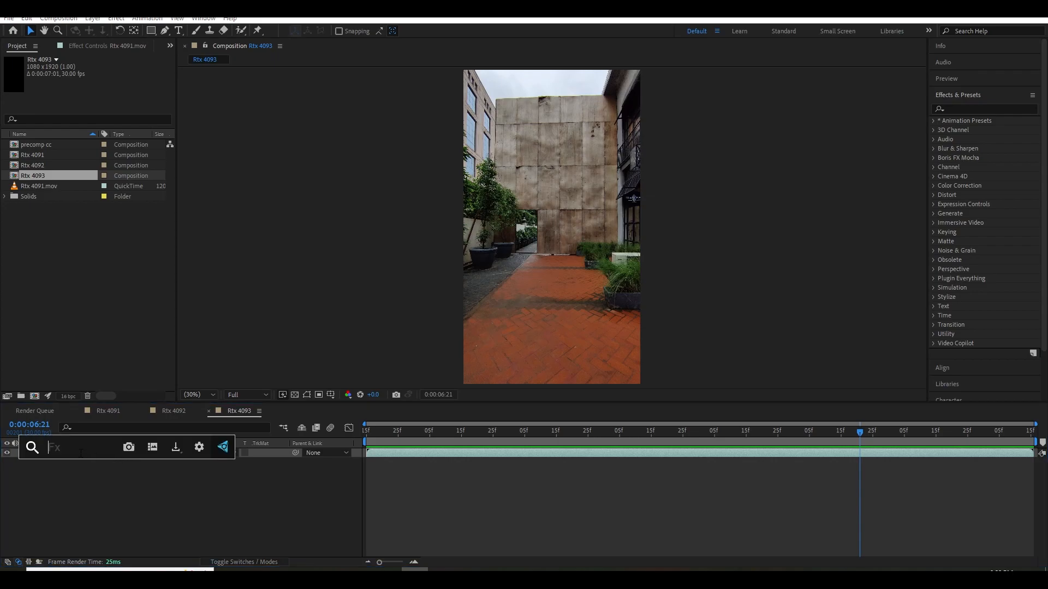
{"action": "type", "text": "3d"}
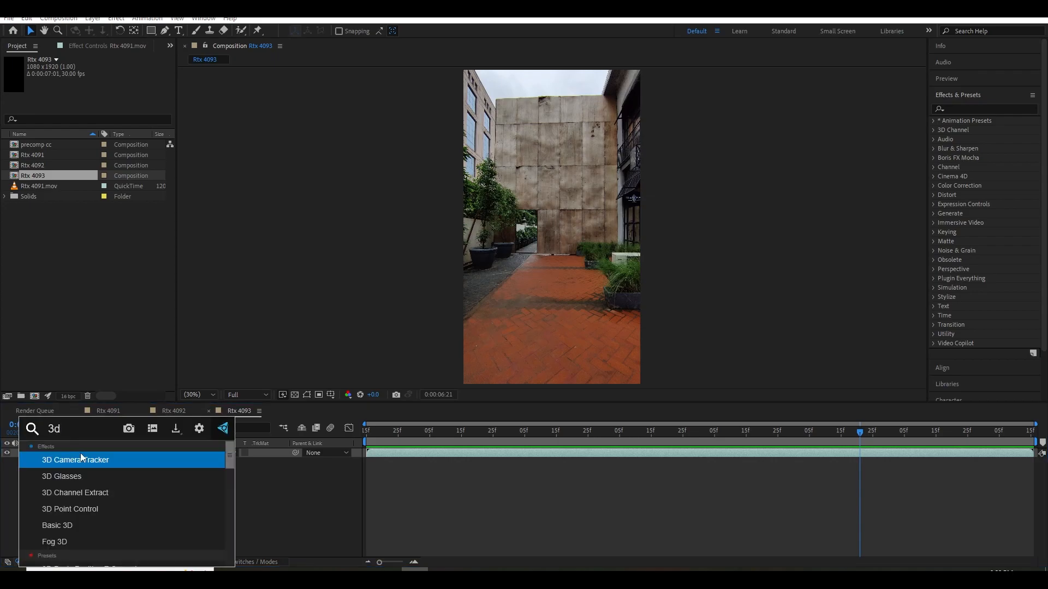
{"action": "left_click", "coordinate": [80, 455]}
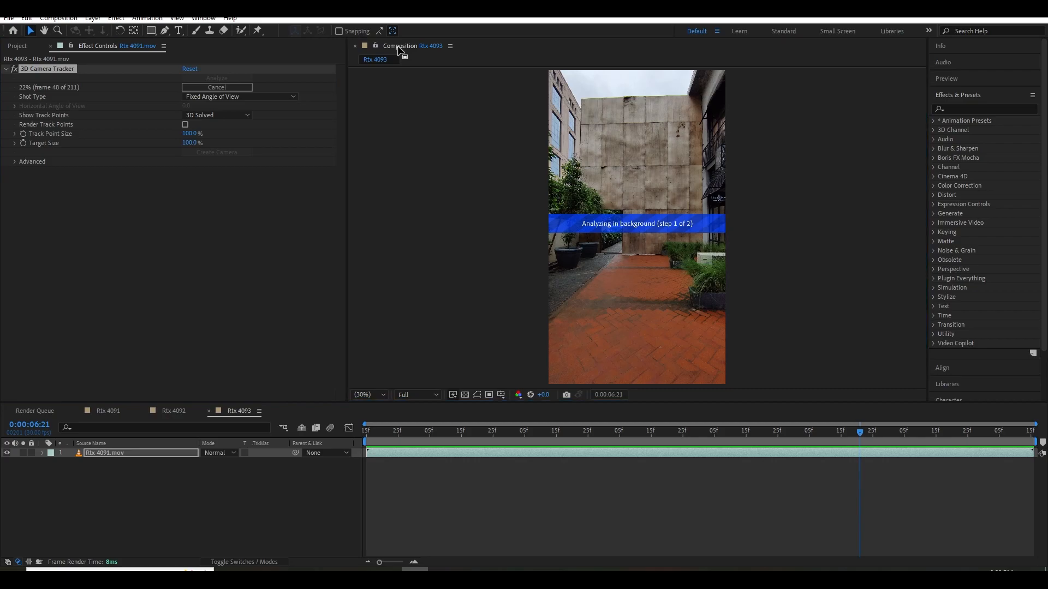
Dock the composition viewer as its own full-height panel, narrow it, and widen the effect controls.
{"action": "left_click_drag", "start_coordinate": [398, 50], "coordinate": [1041, 164]}
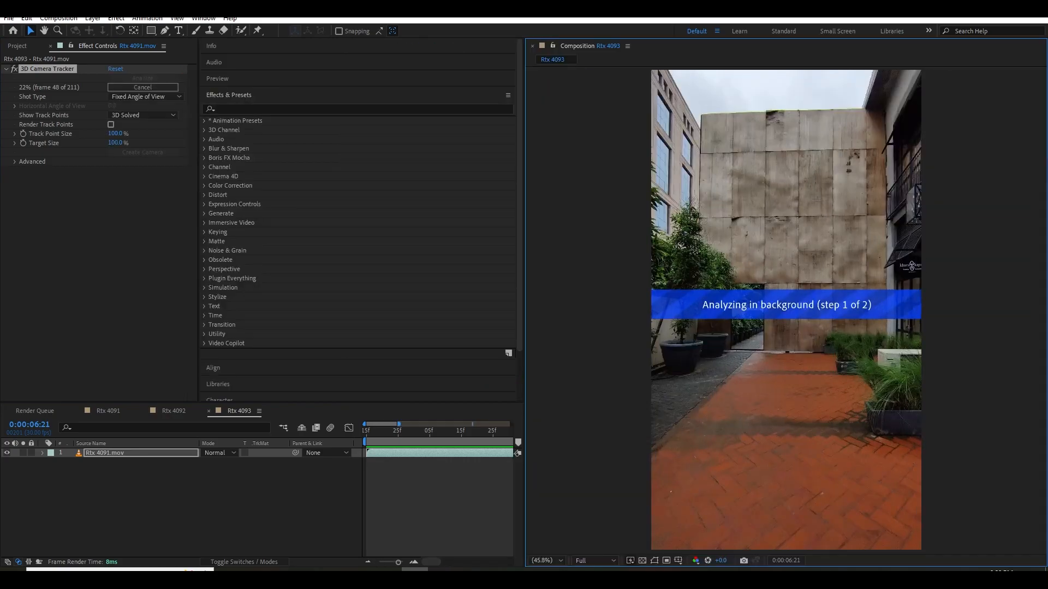
{"action": "left_click_drag", "start_coordinate": [524, 303], "coordinate": [668, 300]}
{"action": "left_click_drag", "start_coordinate": [197, 245], "coordinate": [527, 247]}
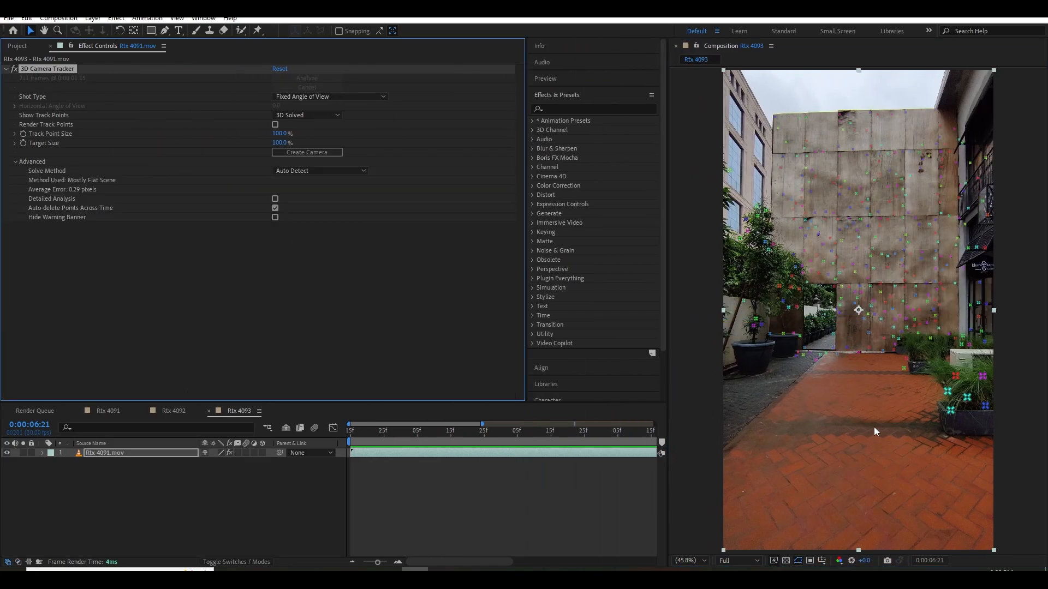
At 0:00:02:12, set the ground plane and origin from the pavement track points beside the doorway, and create a solid and camera there.
{"action": "left_click_drag", "start_coordinate": [375, 433], "coordinate": [450, 433]}
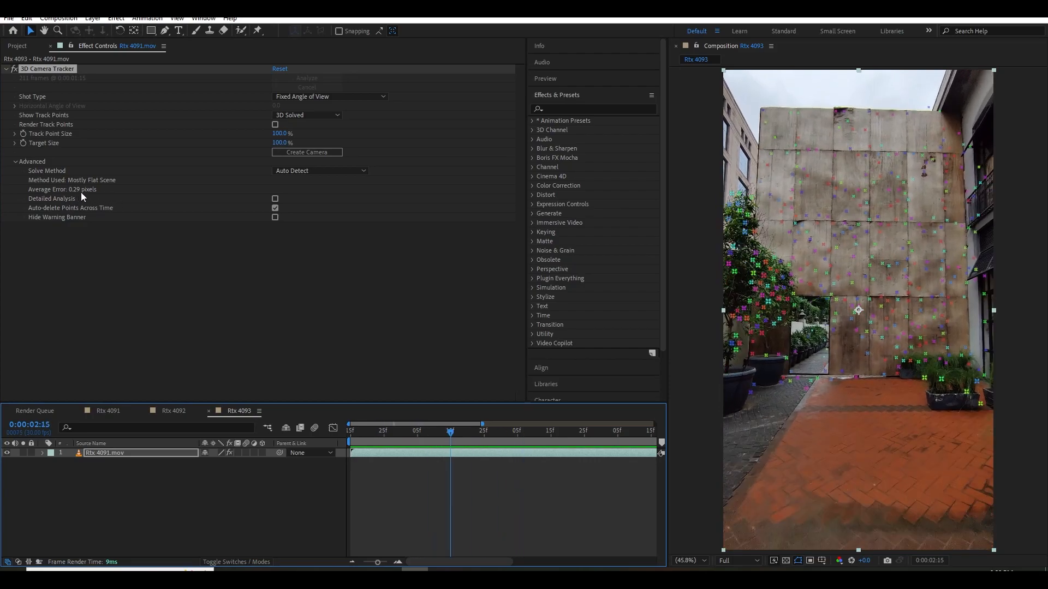
{"action": "left_click_drag", "start_coordinate": [527, 441], "coordinate": [440, 440]}
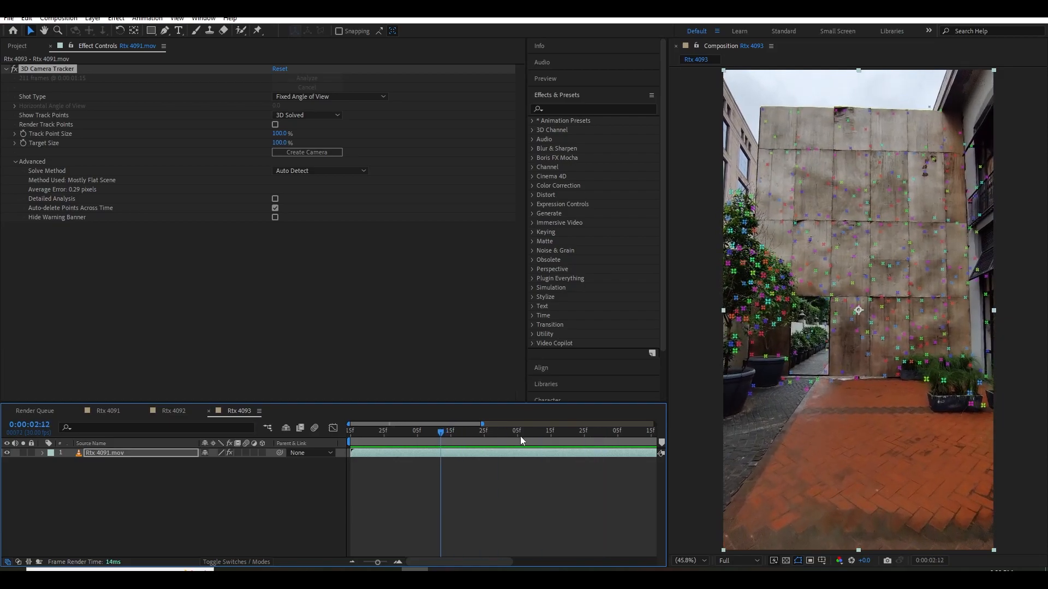
{"action": "left_click", "coordinate": [807, 385]}
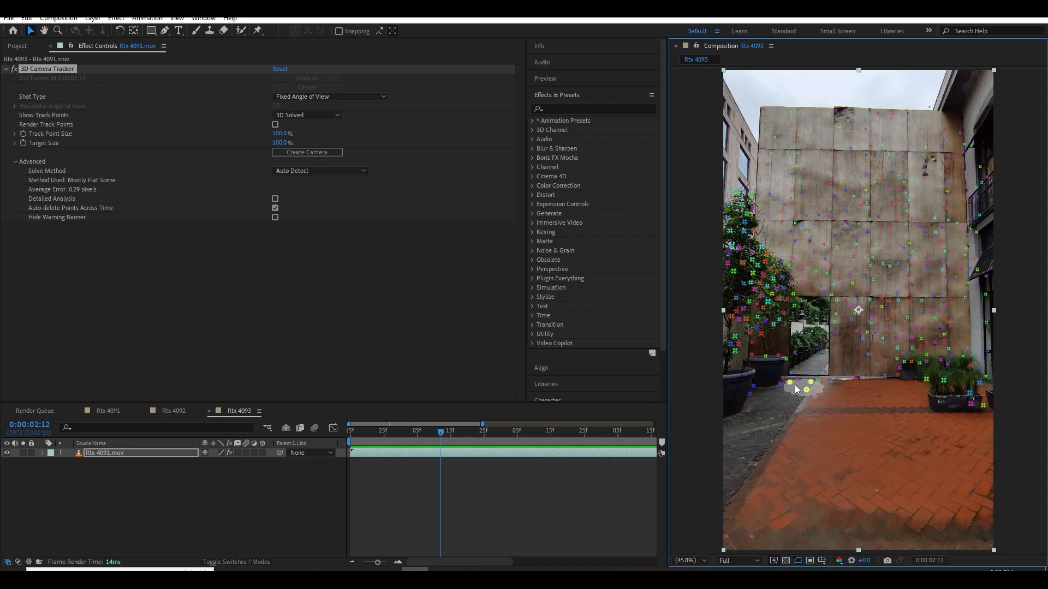
{"action": "right_click", "coordinate": [801, 386]}
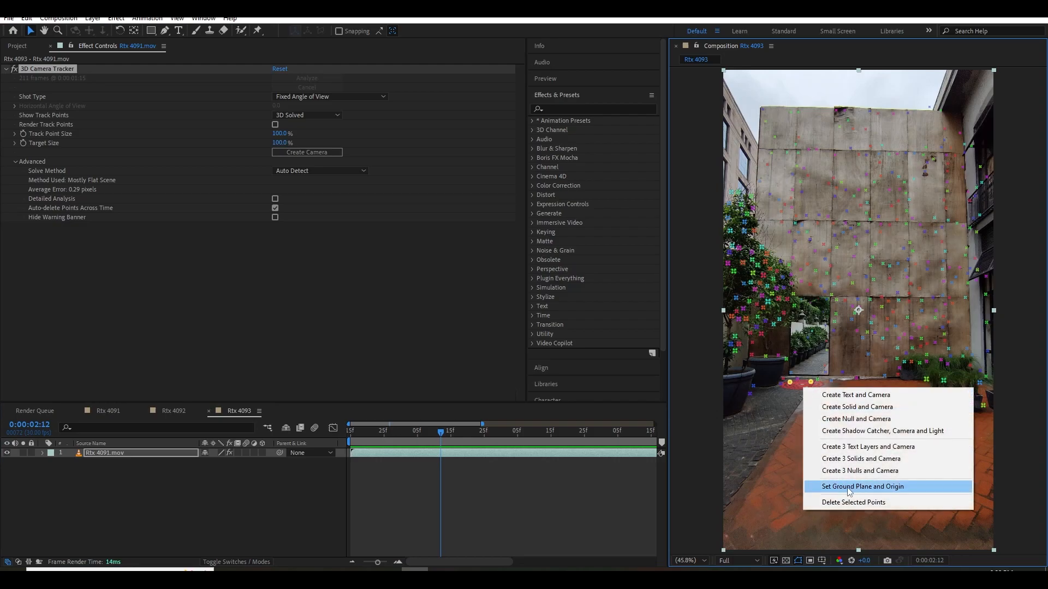
{"action": "left_click", "coordinate": [851, 487]}
{"action": "right_click", "coordinate": [799, 385]}
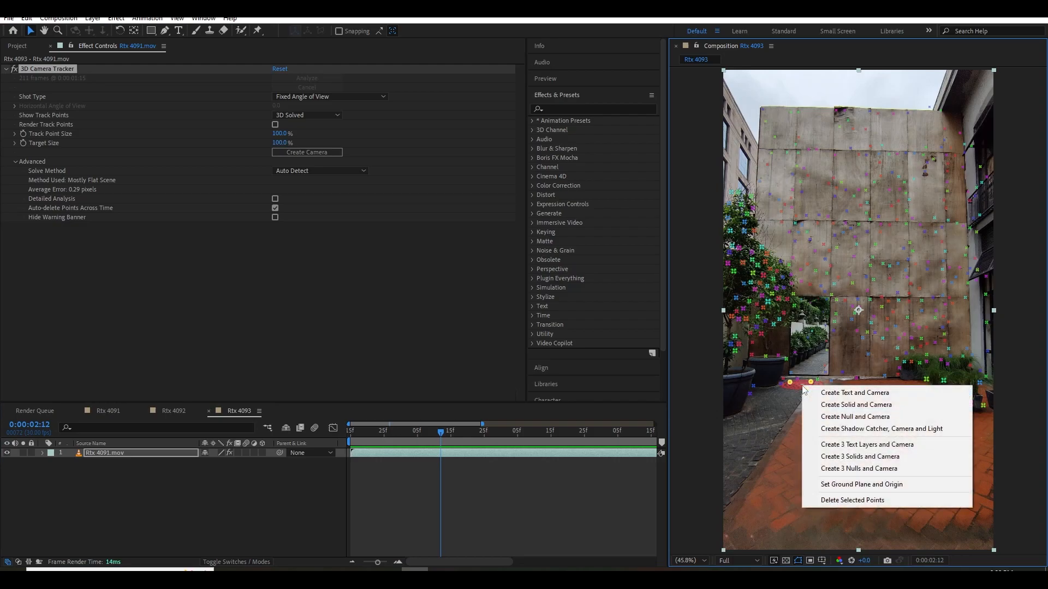
{"action": "left_click", "coordinate": [839, 406]}
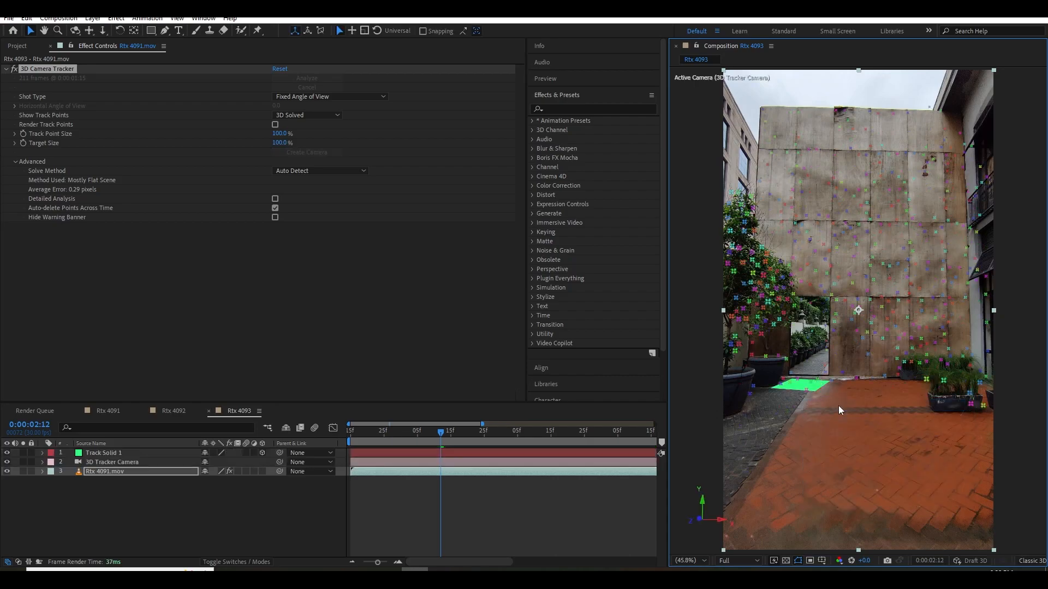
Examine the new track solid and its scale property, the tracker camera and the footage layer.
{"action": "left_click", "coordinate": [425, 521]}
{"action": "left_click", "coordinate": [108, 453]}
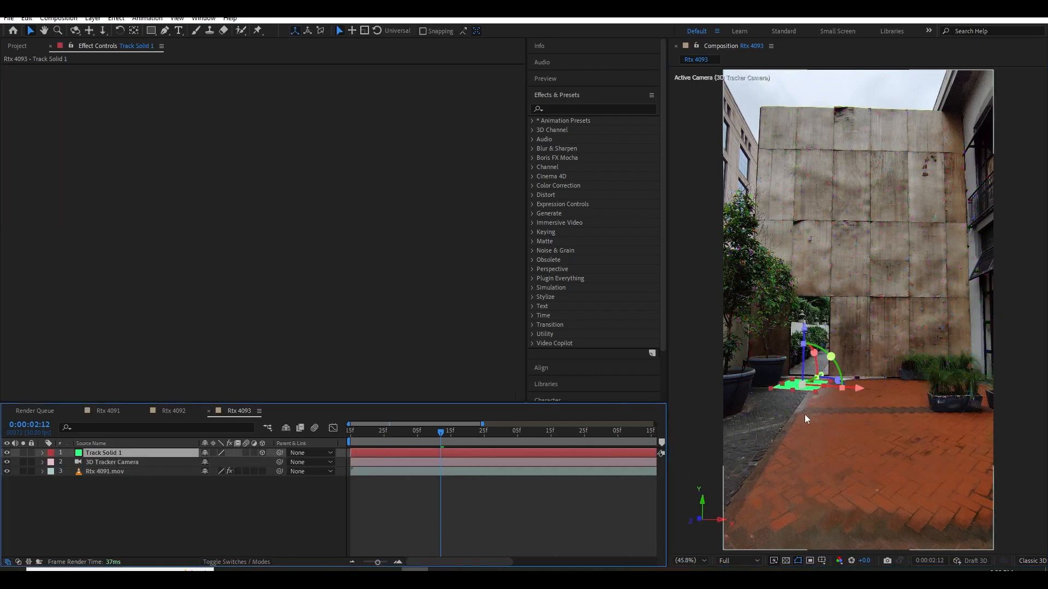
{"action": "left_click", "coordinate": [129, 464]}
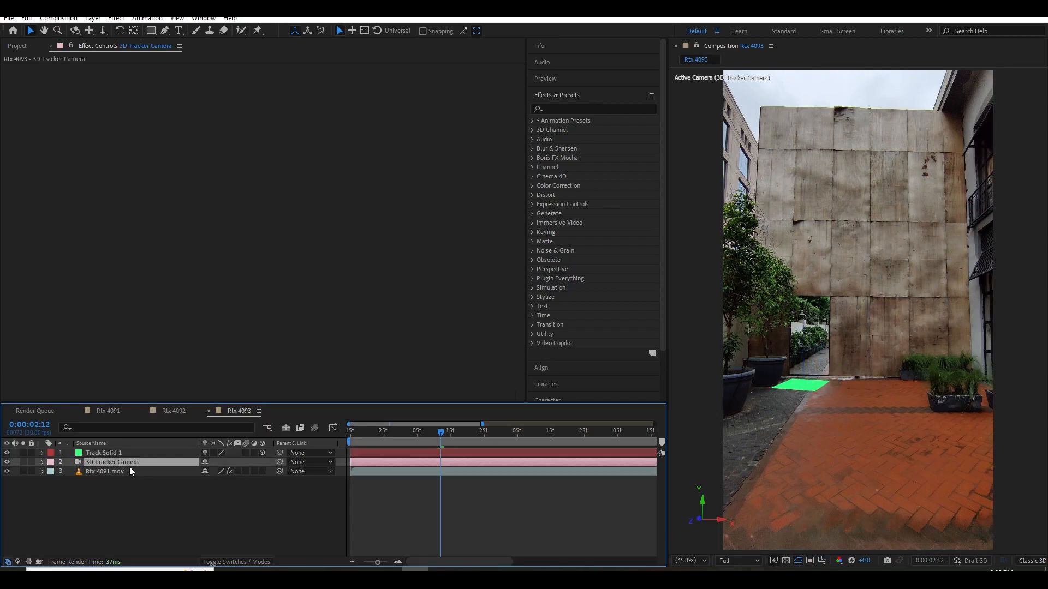
{"action": "left_click", "coordinate": [166, 472]}
{"action": "left_click", "coordinate": [129, 454]}
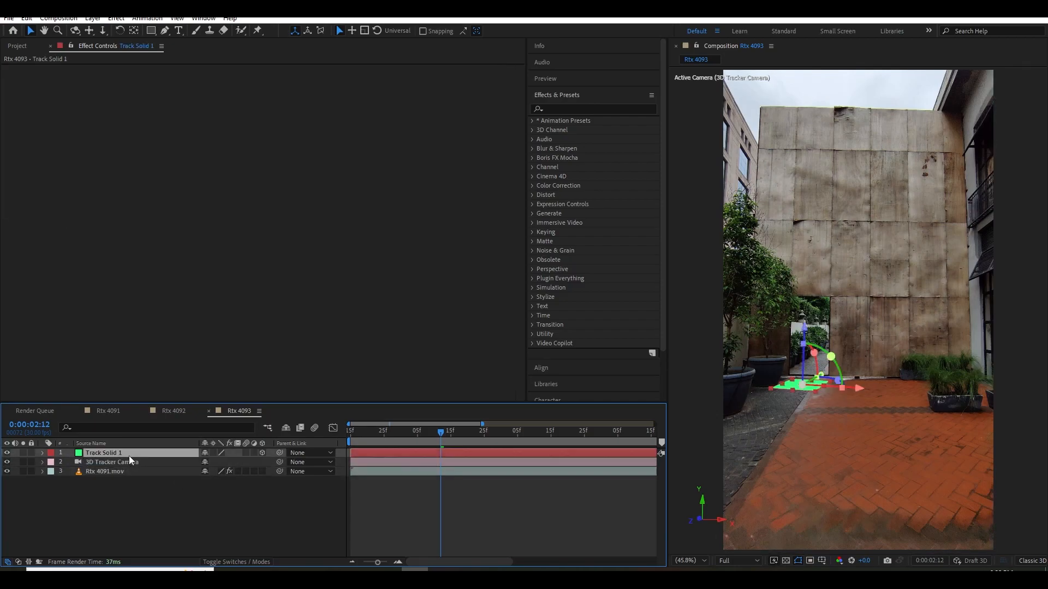
{"action": "key", "text": "s"}
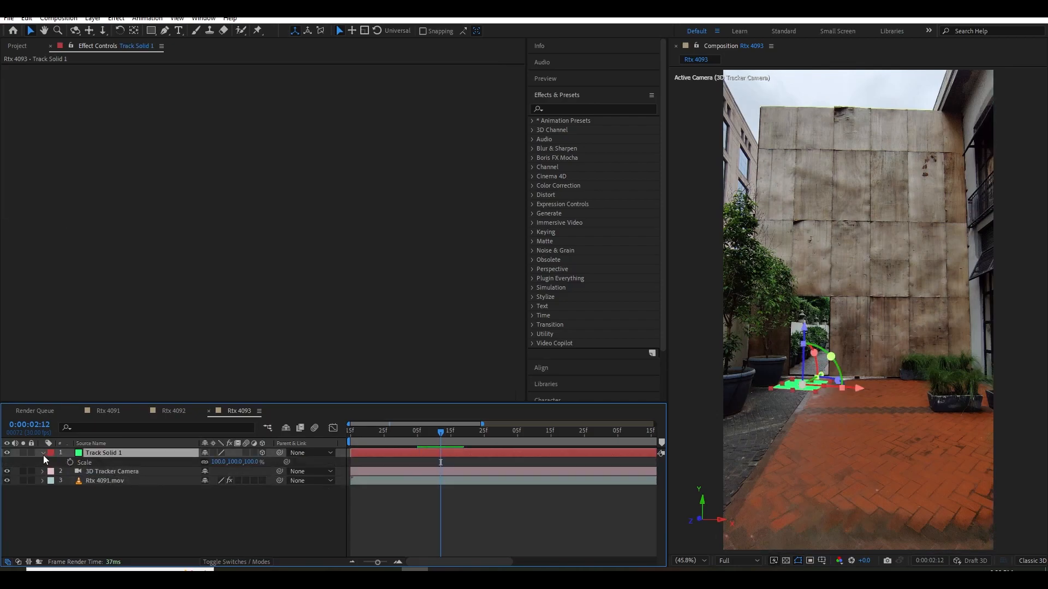
{"action": "left_click", "coordinate": [43, 454]}
Create three more solids from track points on the back wall: two one above the other and one beside the lower one.
{"action": "left_click", "coordinate": [109, 472]}
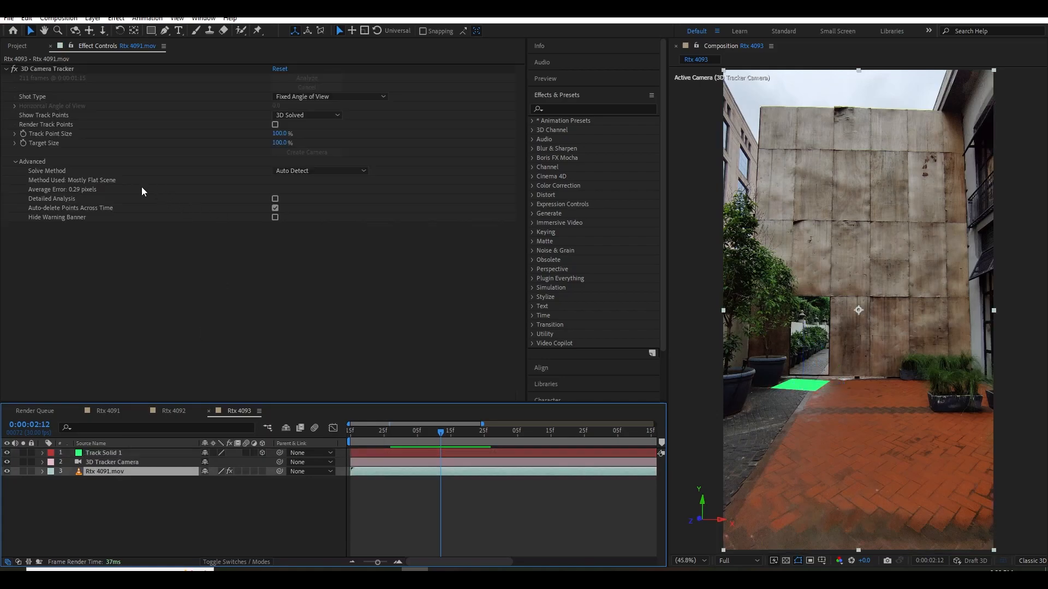
{"action": "left_click", "coordinate": [47, 68]}
{"action": "right_click", "coordinate": [853, 255]}
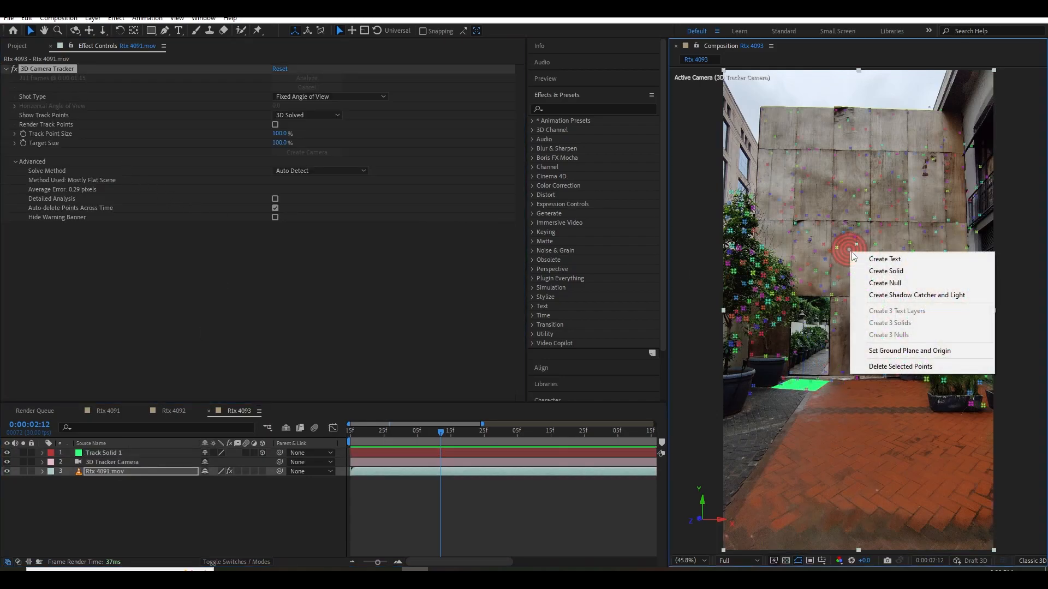
{"action": "left_click", "coordinate": [886, 271]}
{"action": "right_click", "coordinate": [854, 184]}
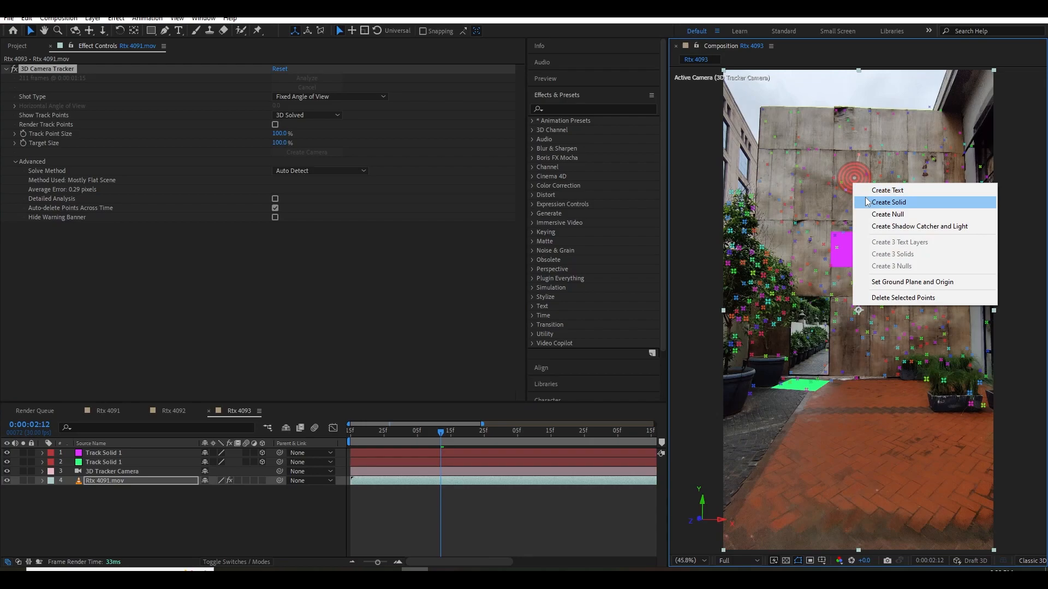
{"action": "left_click", "coordinate": [889, 202]}
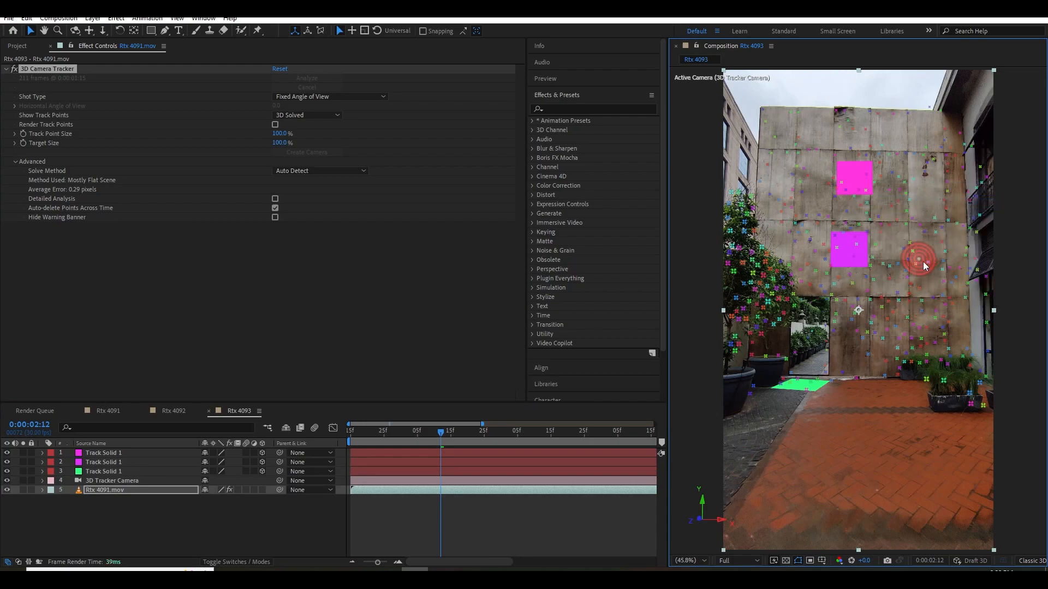
{"action": "right_click", "coordinate": [925, 260]}
{"action": "left_click", "coordinate": [938, 276]}
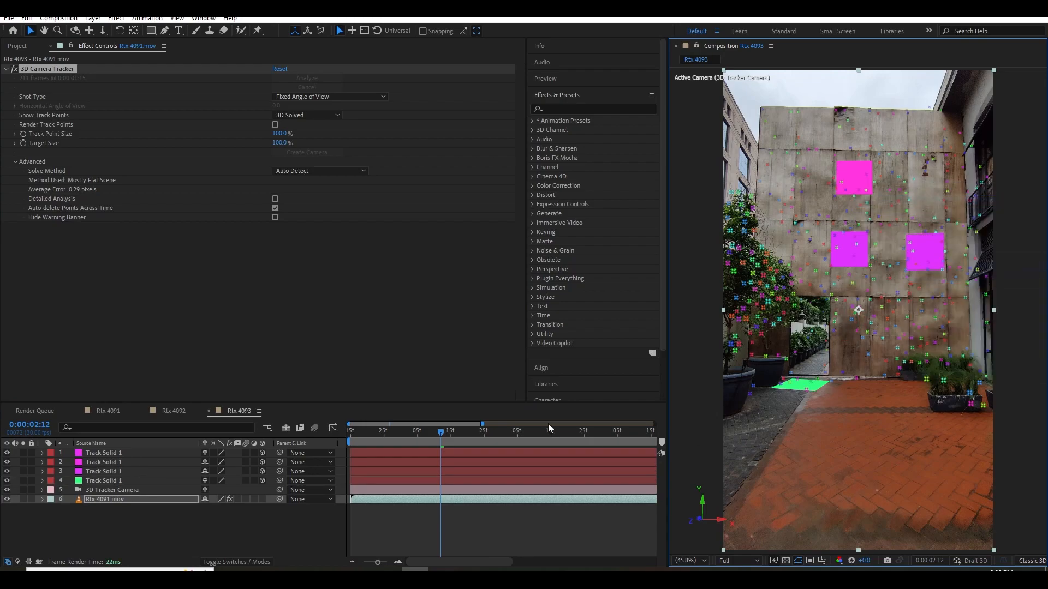
Create a composition-sized 1080 x 1920 solid named ref and make it a 3D layer.
{"action": "right_click", "coordinate": [101, 518]}
{"action": "mouse_move", "coordinate": [121, 388]}
{"action": "left_click", "coordinate": [295, 417]}
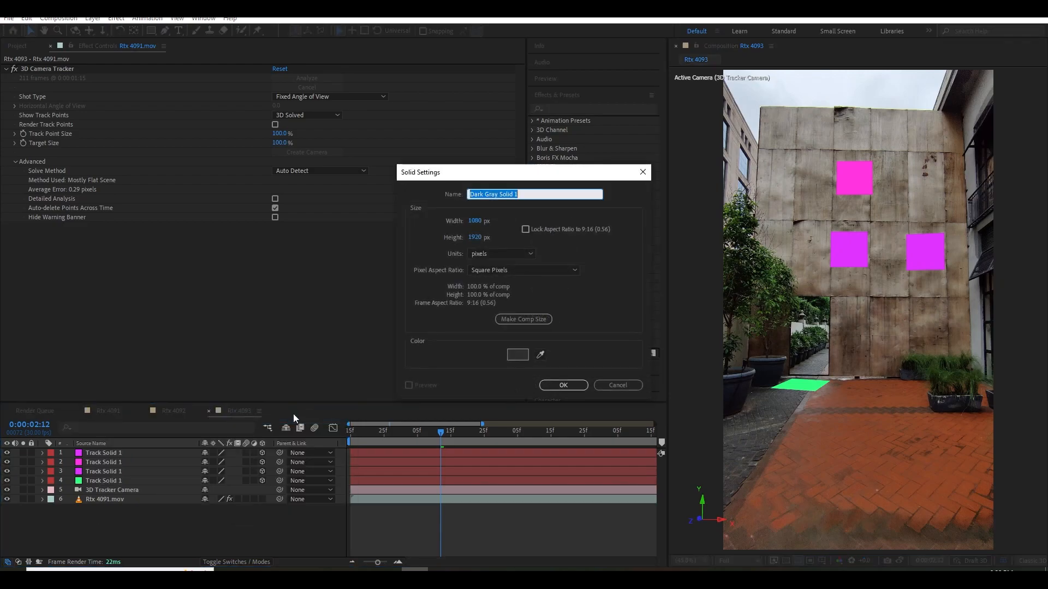
{"action": "type", "text": "ref"}
{"action": "key", "text": "Return"}
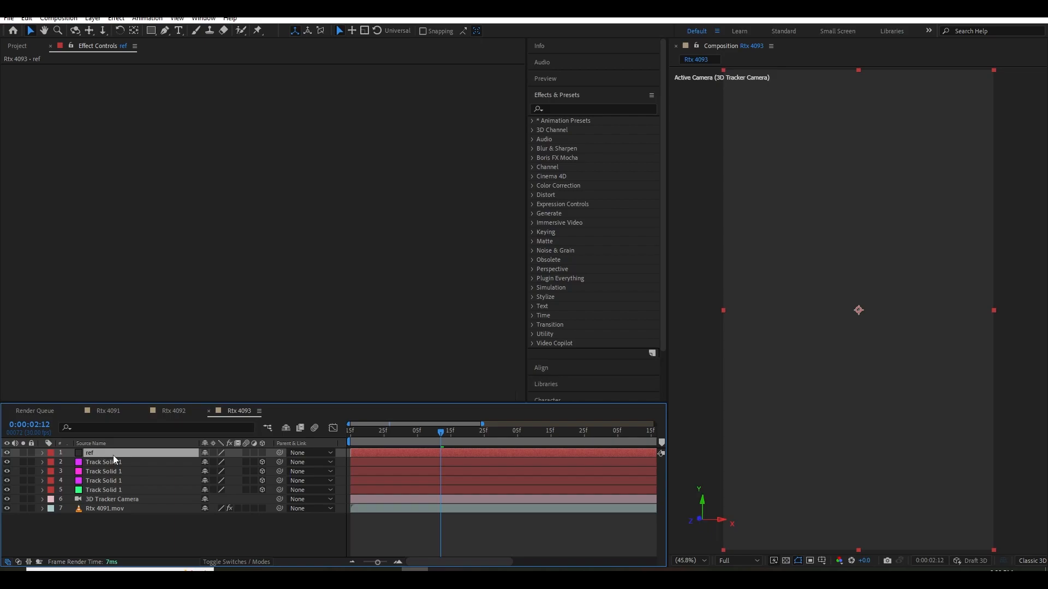
{"action": "left_click", "coordinate": [262, 453]}
Create a null object, make it a 3D layer, and place it below the ref solid in the layer stack.
{"action": "right_click", "coordinate": [121, 519]}
{"action": "mouse_move", "coordinate": [135, 406]}
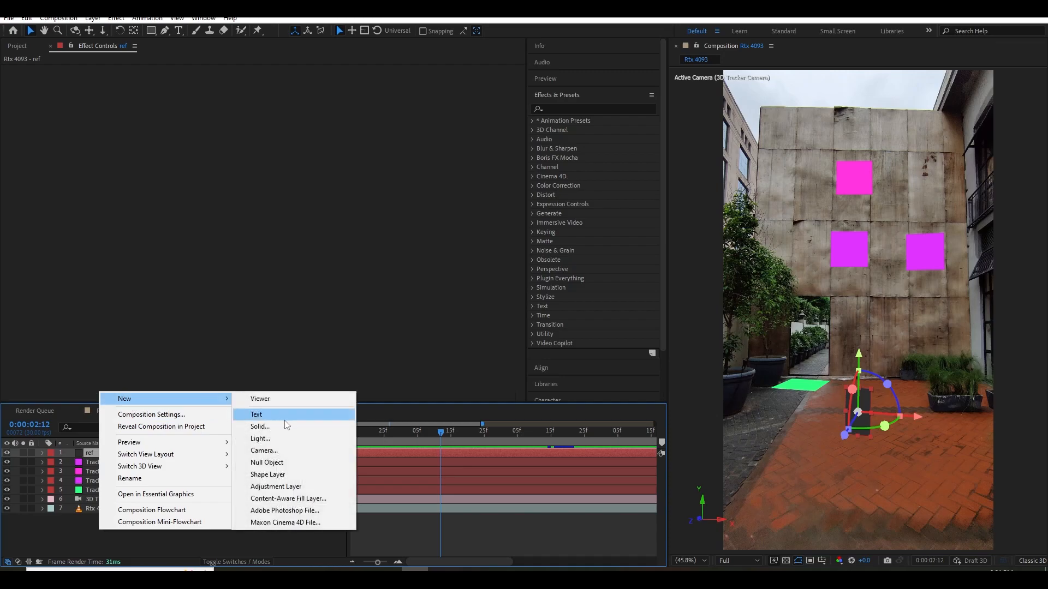
{"action": "left_click", "coordinate": [270, 462]}
{"action": "left_click", "coordinate": [262, 453]}
{"action": "left_click_drag", "start_coordinate": [137, 460], "coordinate": [109, 467]}
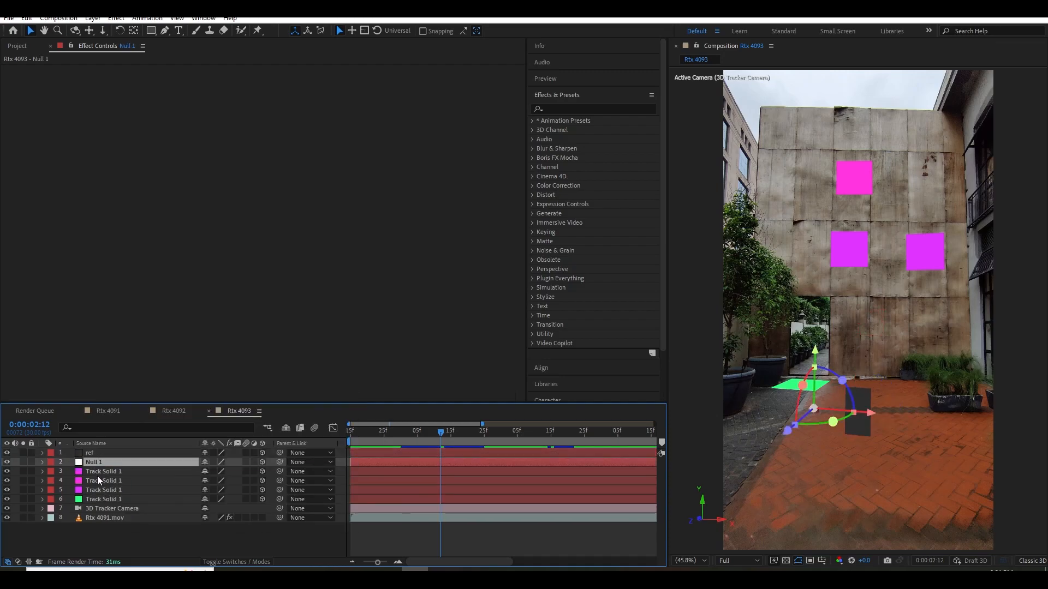
Parent the four track solids and the 3D tracker camera to Null 1.
{"action": "left_click", "coordinate": [99, 471]}
{"action": "left_click", "coordinate": [109, 509], "text": "shift"}
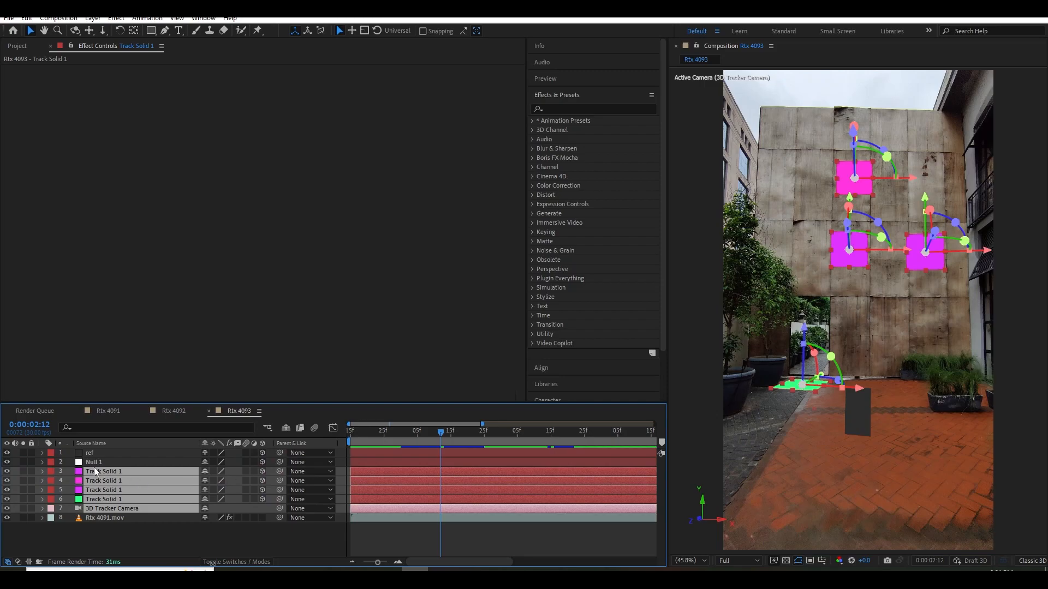
{"action": "left_click_drag", "start_coordinate": [279, 472], "coordinate": [135, 460]}
Scale Null 1 down to 28% and move the ref solid across into the frame in front of the wall.
{"action": "left_click", "coordinate": [135, 460]}
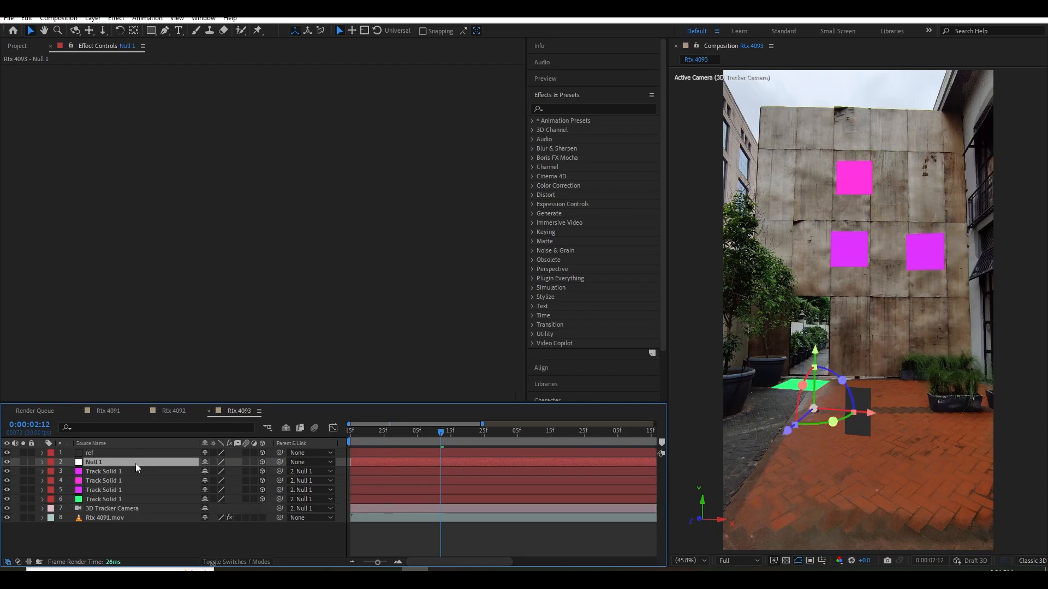
{"action": "left_click", "coordinate": [225, 474]}
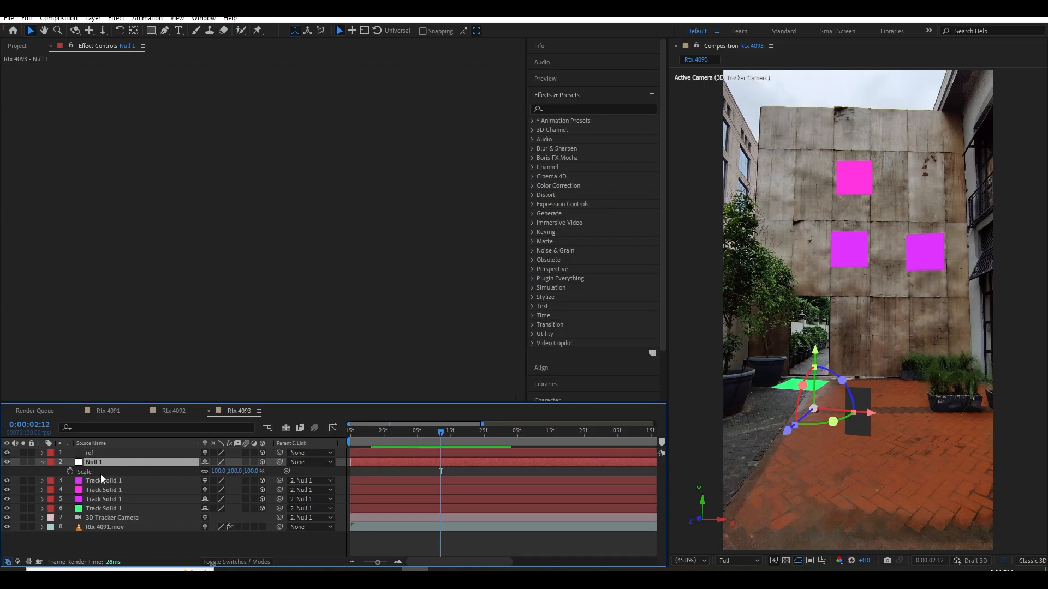
{"action": "left_click", "coordinate": [126, 453]}
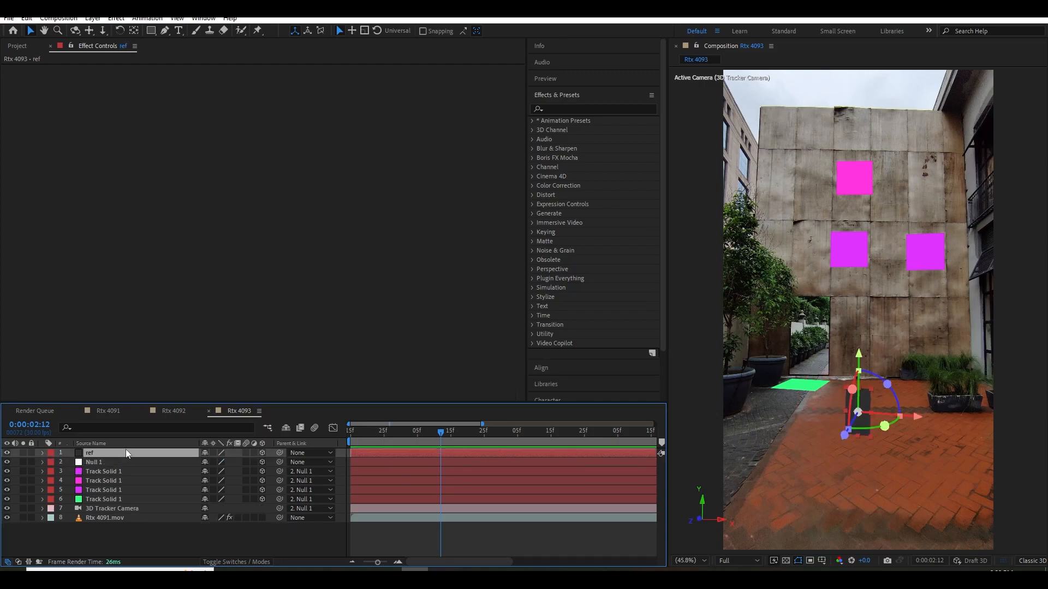
{"action": "left_click", "coordinate": [109, 462]}
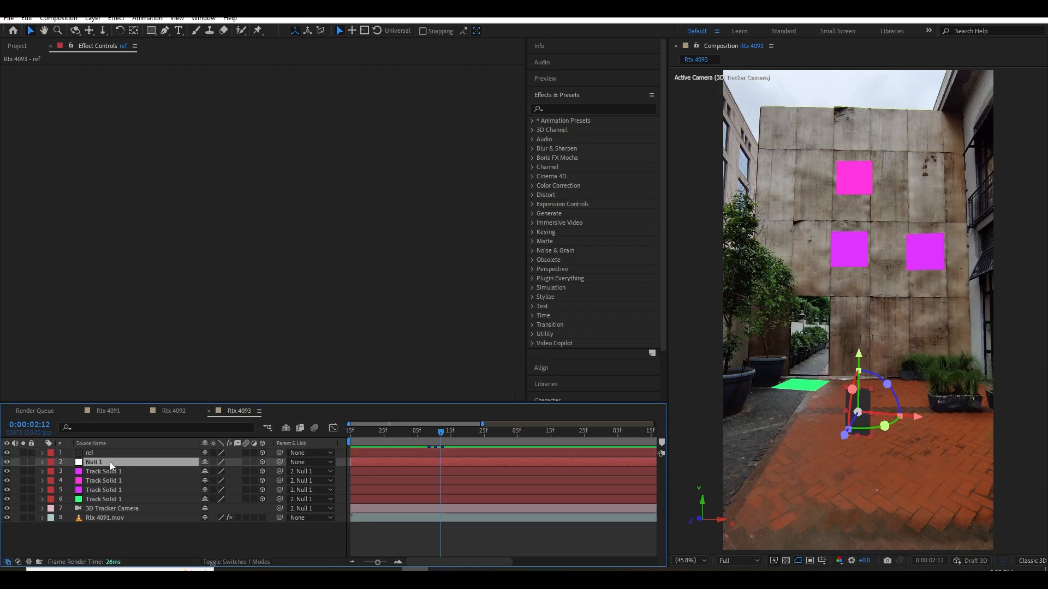
{"action": "key", "text": "s"}
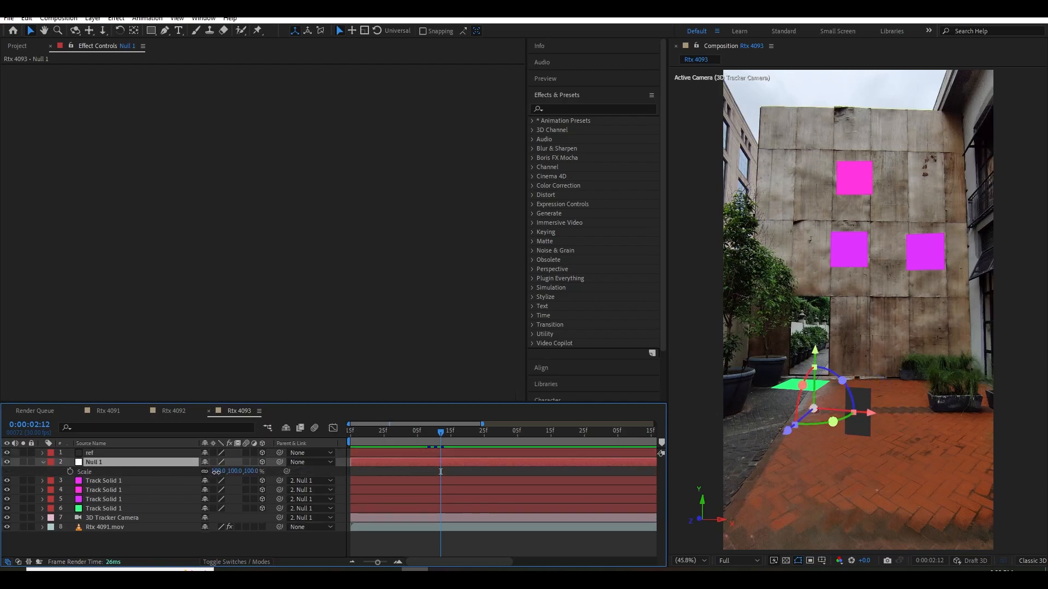
{"action": "left_click_drag", "start_coordinate": [247, 472], "coordinate": [210, 470]}
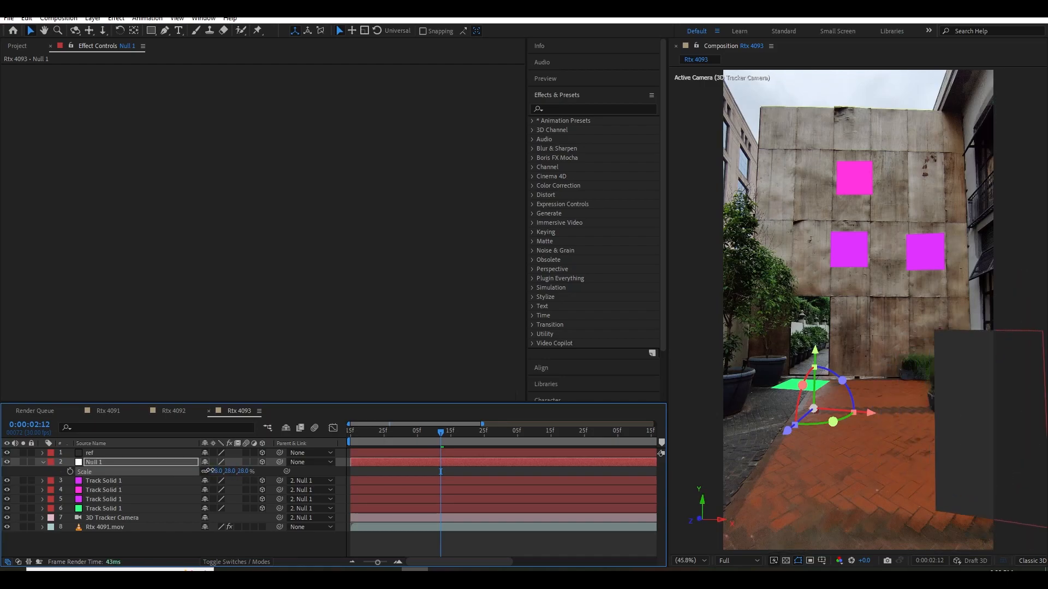
{"action": "left_click", "coordinate": [93, 453]}
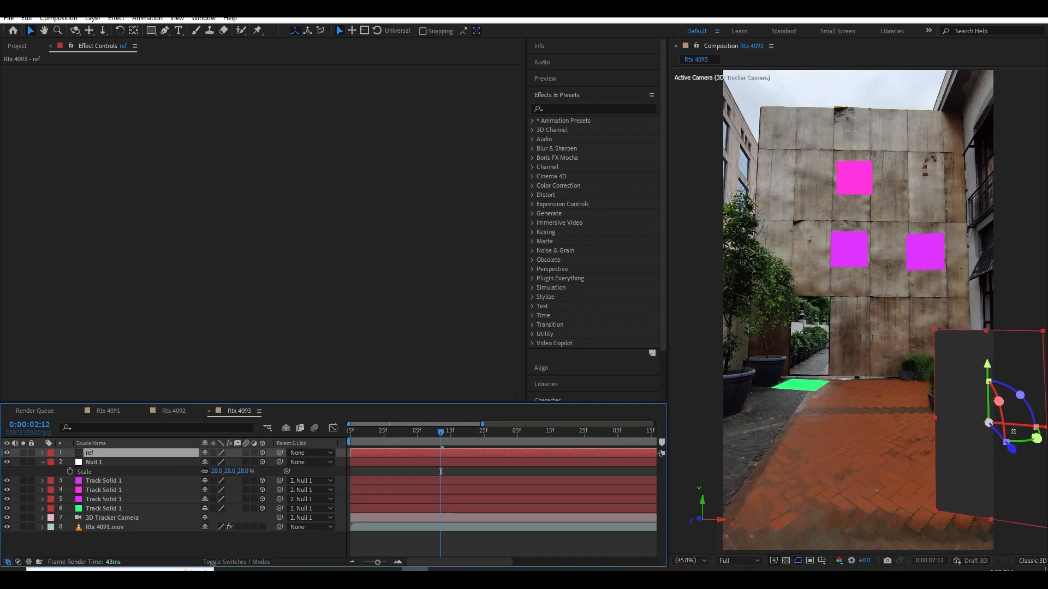
{"action": "left_click_drag", "start_coordinate": [1014, 425], "coordinate": [861, 424]}
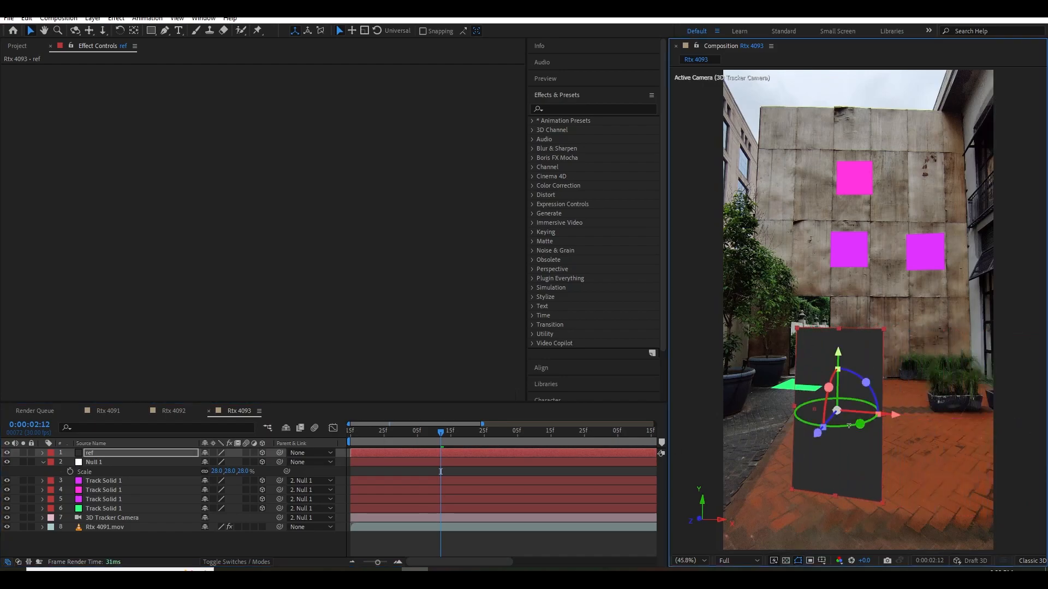
Scale Null 1 down to 10%, judging it at 0:00:04:13, and lower the null so the ref solid stands on the pavement.
{"action": "left_click_drag", "start_coordinate": [210, 470], "coordinate": [235, 472]}
{"action": "scroll", "coordinate": [708, 454], "scroll_direction": "down", "scroll_amount": 2}
{"action": "left_click_drag", "start_coordinate": [440, 432], "coordinate": [644, 443]}
{"action": "left_click", "coordinate": [218, 471]}
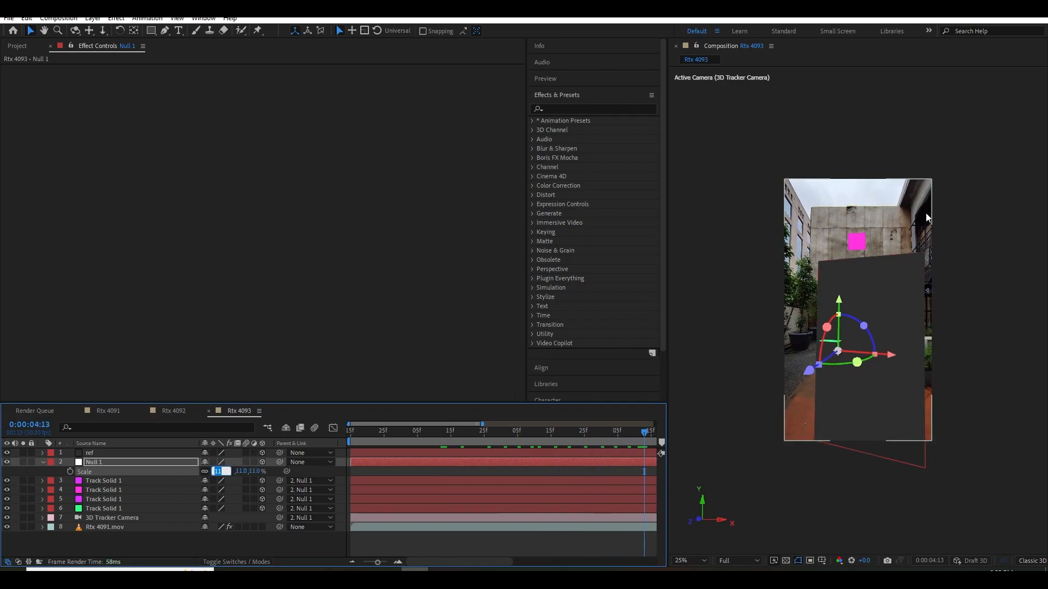
{"action": "left_click", "coordinate": [682, 561]}
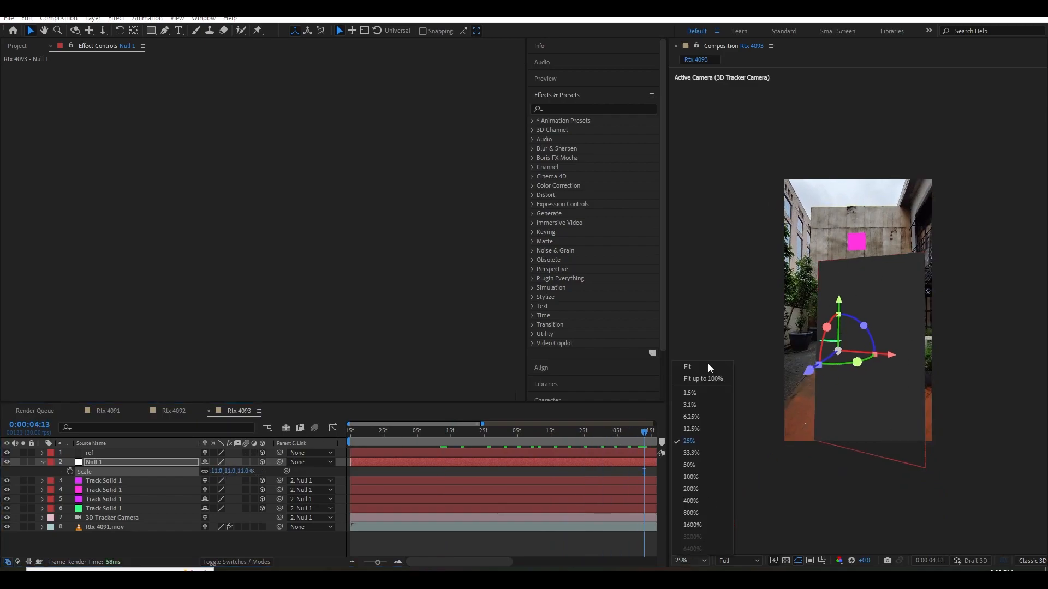
{"action": "left_click", "coordinate": [705, 371]}
{"action": "left_click_drag", "start_coordinate": [218, 471], "coordinate": [217, 471]}
{"action": "left_click_drag", "start_coordinate": [833, 389], "coordinate": [808, 447]}
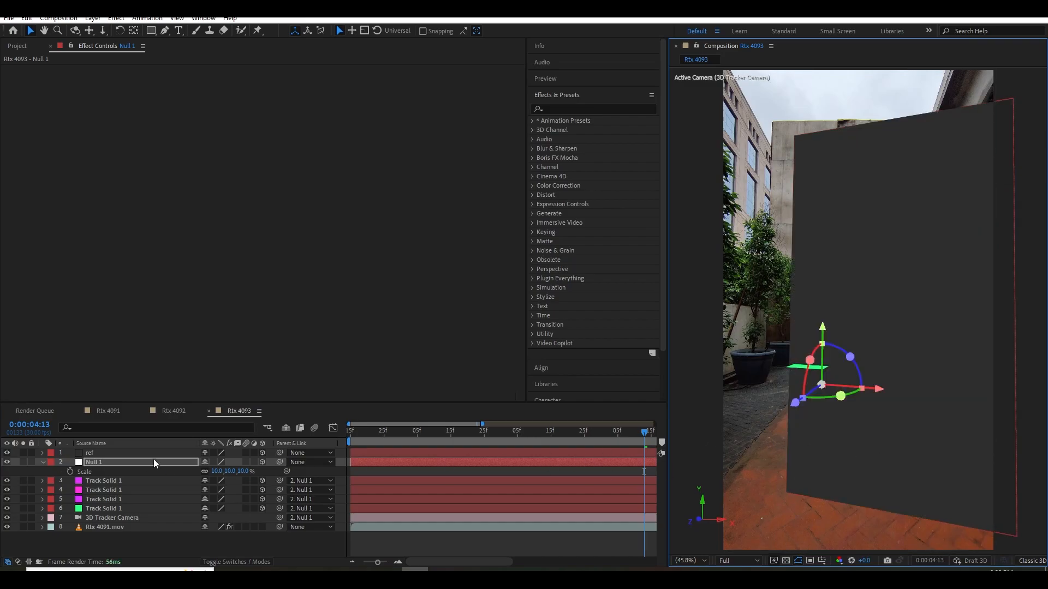
Set the parent of the four track solids and the tracker camera back to None.
{"action": "left_click", "coordinate": [43, 462]}
{"action": "left_click", "coordinate": [101, 471]}
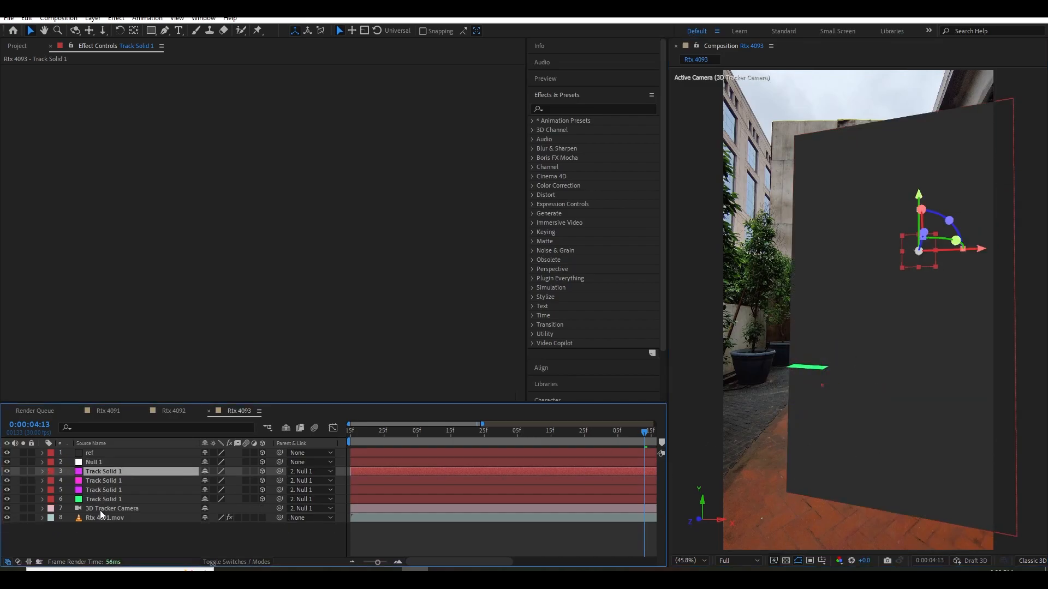
{"action": "left_click", "coordinate": [93, 509], "text": "shift"}
{"action": "left_click", "coordinate": [291, 481]}
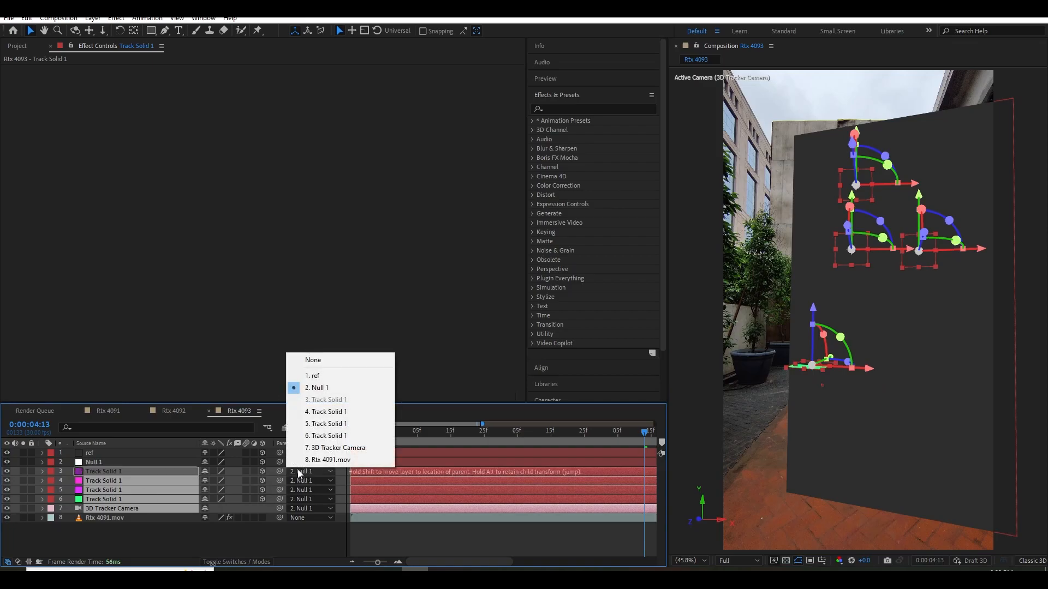
{"action": "left_click", "coordinate": [306, 358]}
Delete Null 1 and the ref solid.
{"action": "left_click", "coordinate": [95, 462]}
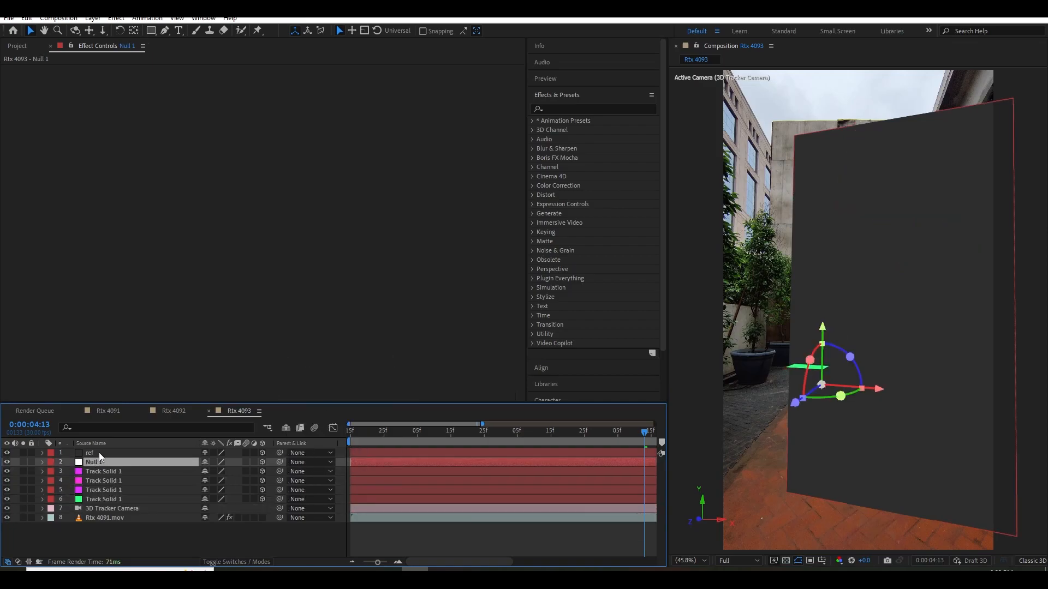
{"action": "left_click", "coordinate": [100, 453], "text": "ctrl"}
{"action": "key", "text": "Delete"}
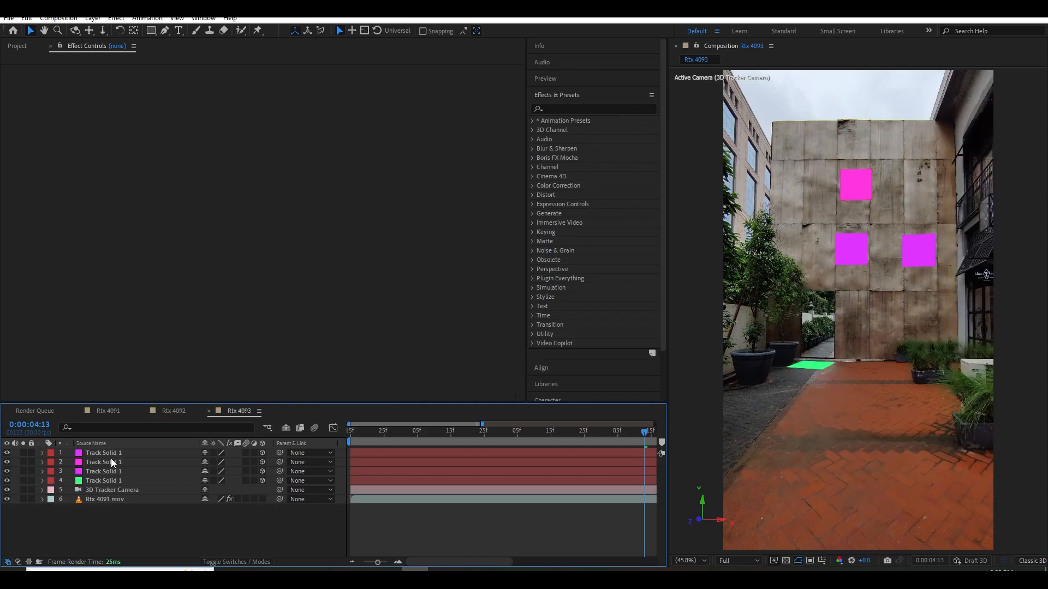
Add a temporary 3D solid, check its size and tracking against the footage over time, and delete it.
{"action": "right_click", "coordinate": [124, 519]}
{"action": "mouse_move", "coordinate": [164, 386]}
{"action": "left_click", "coordinate": [316, 416]}
{"action": "left_click", "coordinate": [562, 386]}
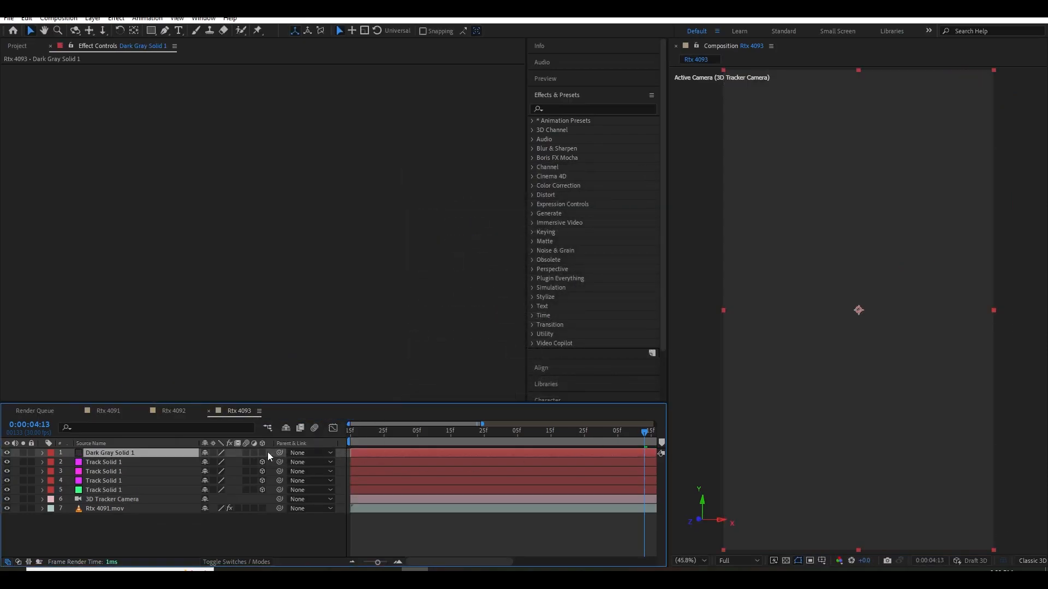
{"action": "left_click", "coordinate": [262, 452]}
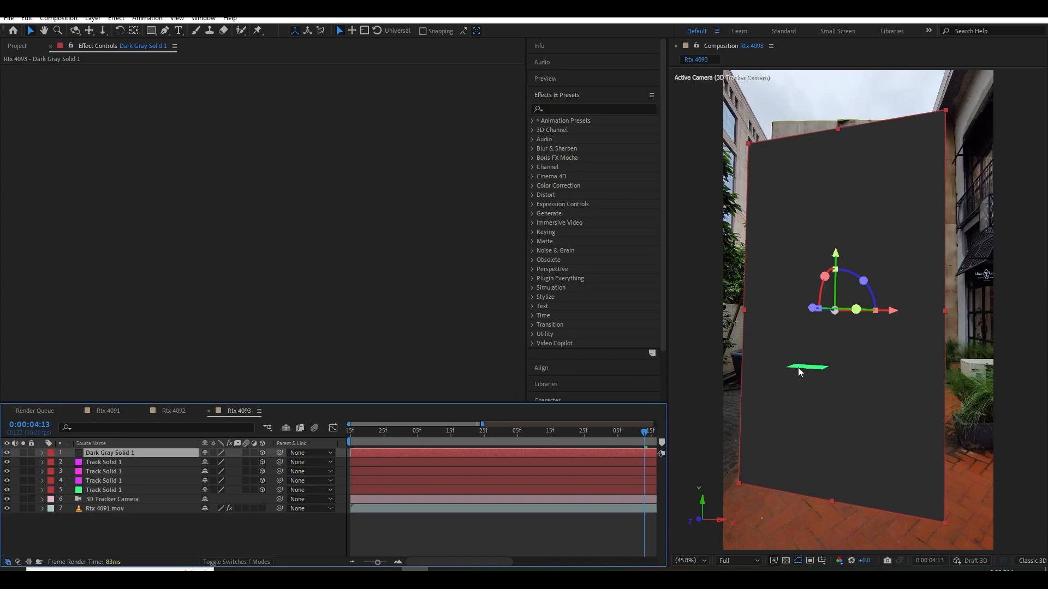
{"action": "left_click_drag", "start_coordinate": [377, 442], "coordinate": [620, 436]}
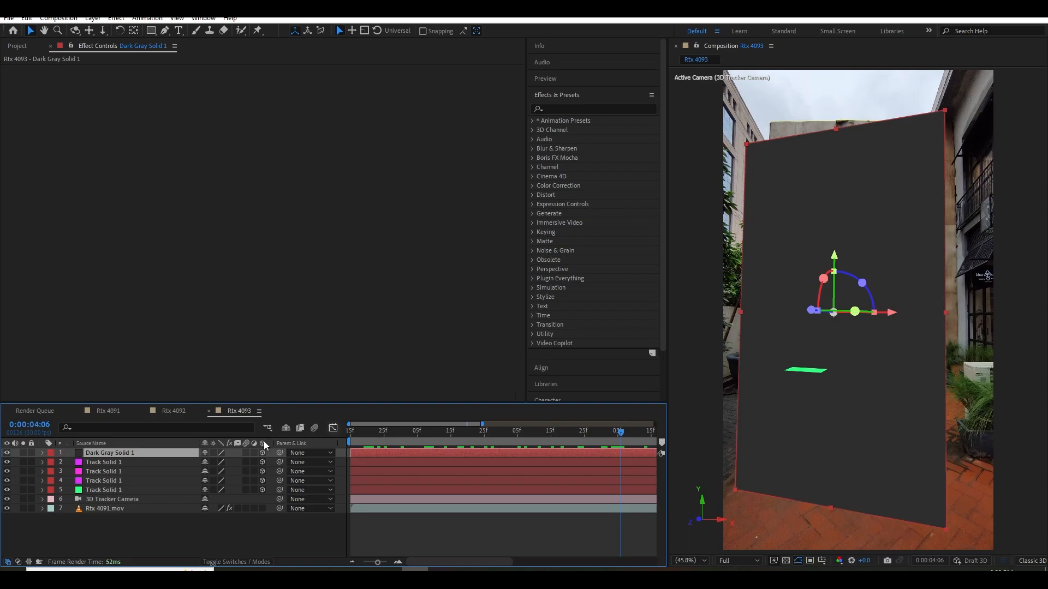
{"action": "key", "text": "Delete"}
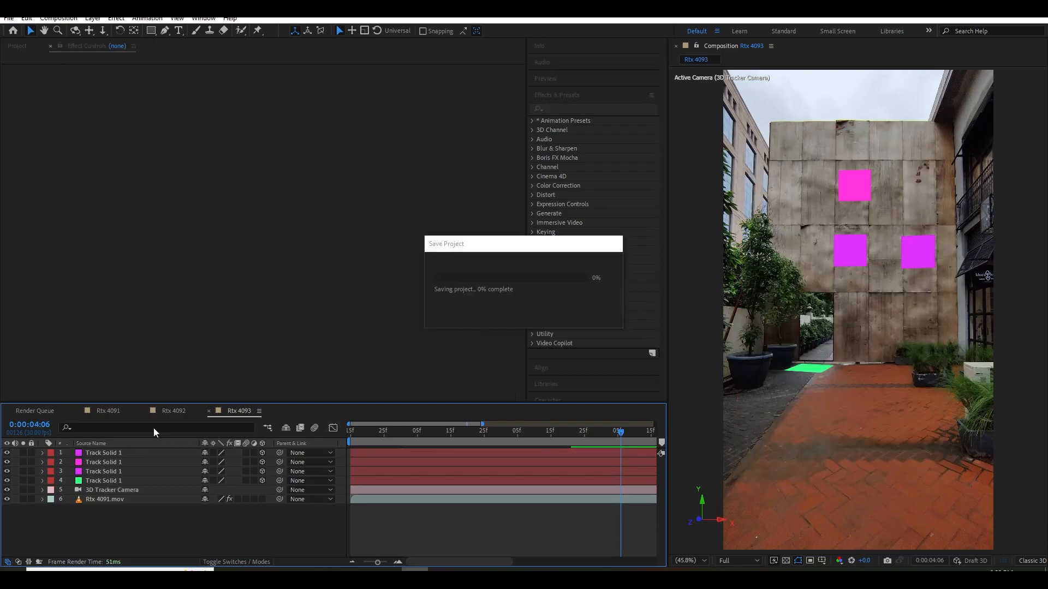
Create a composition-sized solid named e3d and apply the Element effect to it.
{"action": "right_click", "coordinate": [102, 523]}
{"action": "mouse_move", "coordinate": [163, 393]}
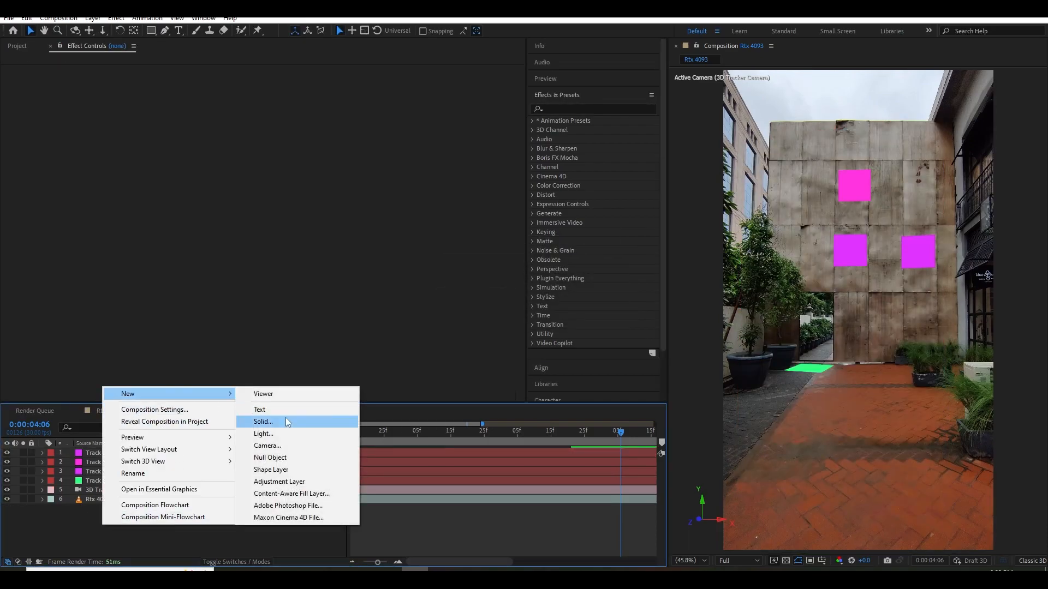
{"action": "left_click", "coordinate": [285, 422]}
{"action": "type", "text": "e3"}
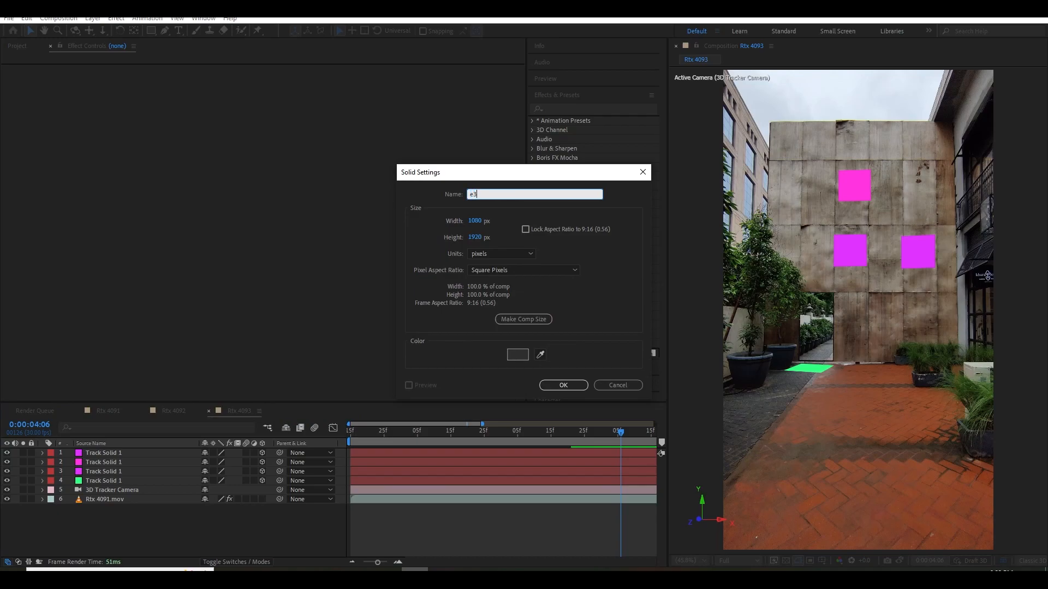
{"action": "key", "text": "Return"}
{"action": "key", "text": "ctrl+space"}
{"action": "type", "text": "vi"}
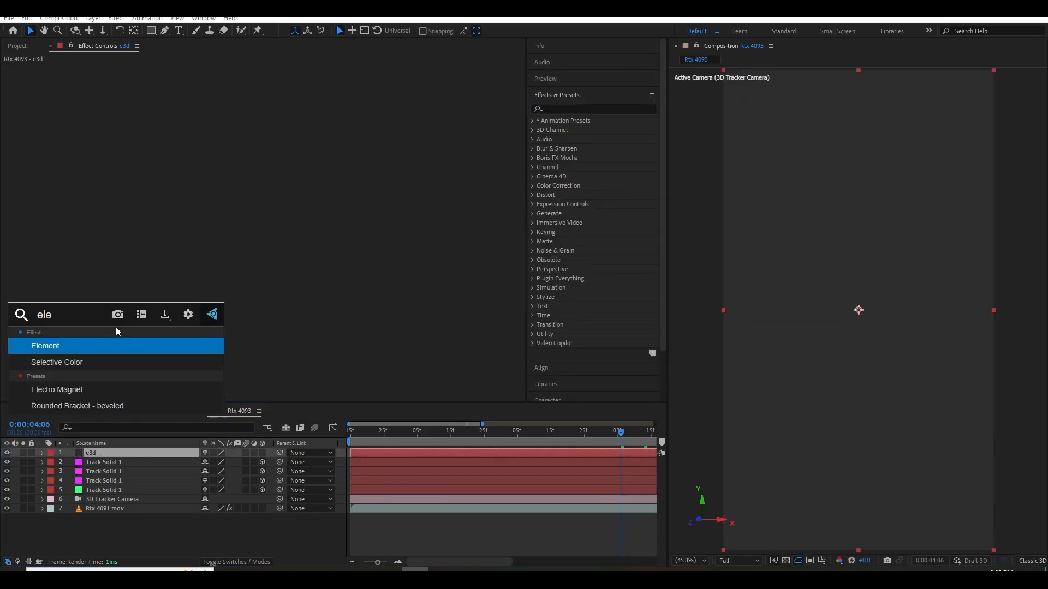
{"action": "key", "text": "Escape"}
Hide the four track solids and open the Element scene setup for the e3d solid.
{"action": "left_click", "coordinate": [101, 463]}
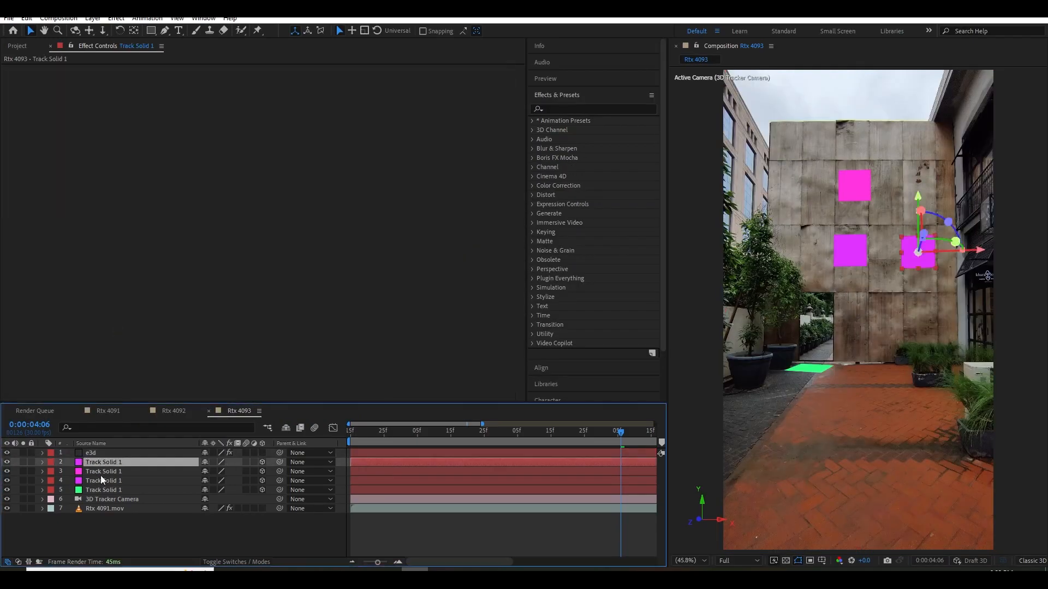
{"action": "left_click_drag", "start_coordinate": [7, 462], "coordinate": [6, 490]}
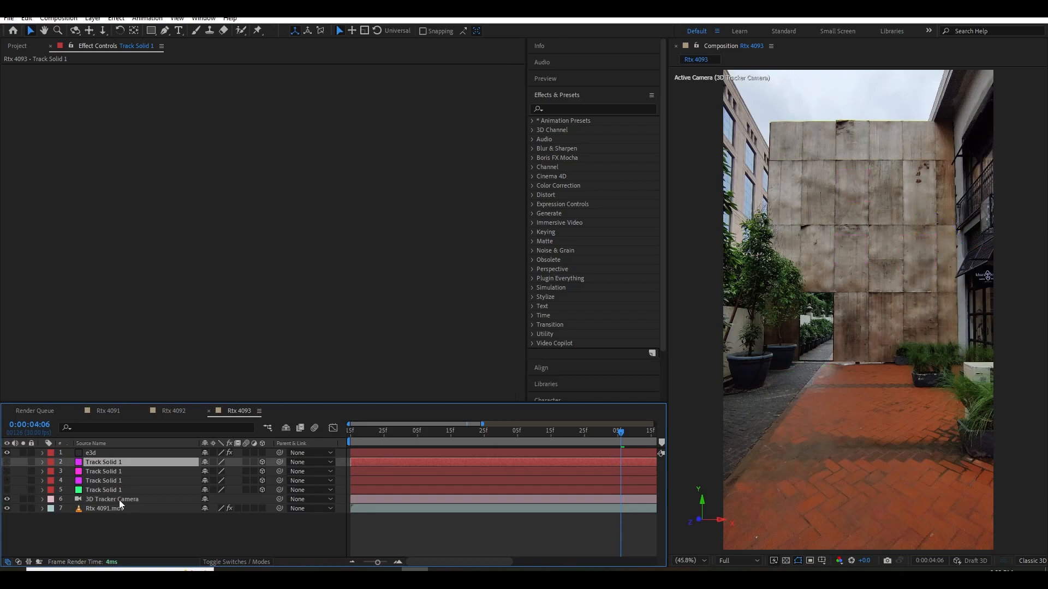
{"action": "left_click", "coordinate": [102, 453]}
{"action": "left_click", "coordinate": [49, 95]}
Import rtx 4090.obj as a 3D object with its materials loaded and Model Center alignment, and turn on Normalize Size.
{"action": "left_click", "coordinate": [17, 21]}
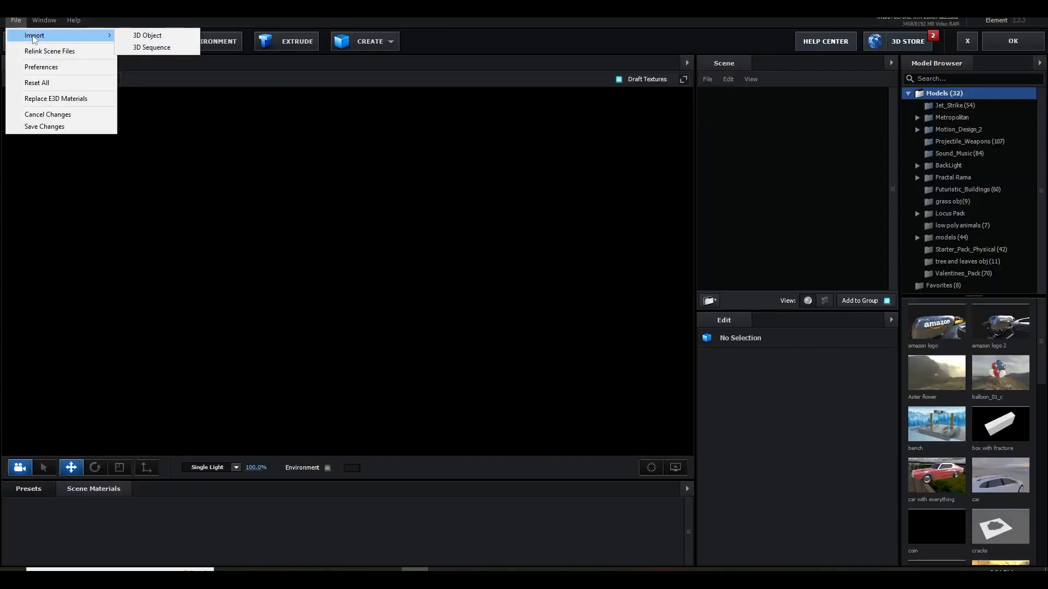
{"action": "left_click", "coordinate": [143, 37]}
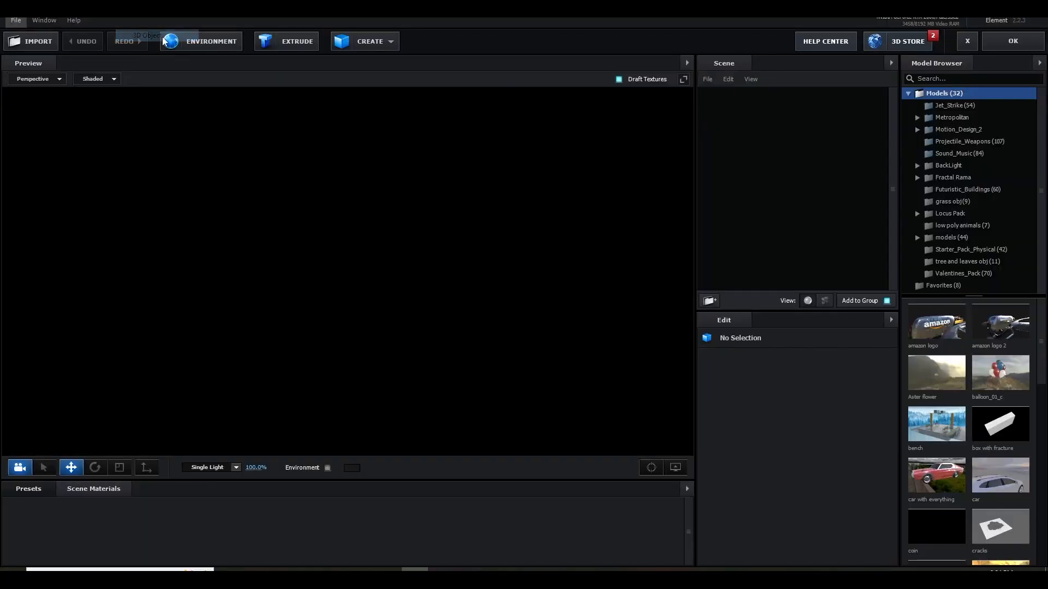
{"action": "left_click", "coordinate": [150, 133]}
{"action": "left_click", "coordinate": [437, 300]}
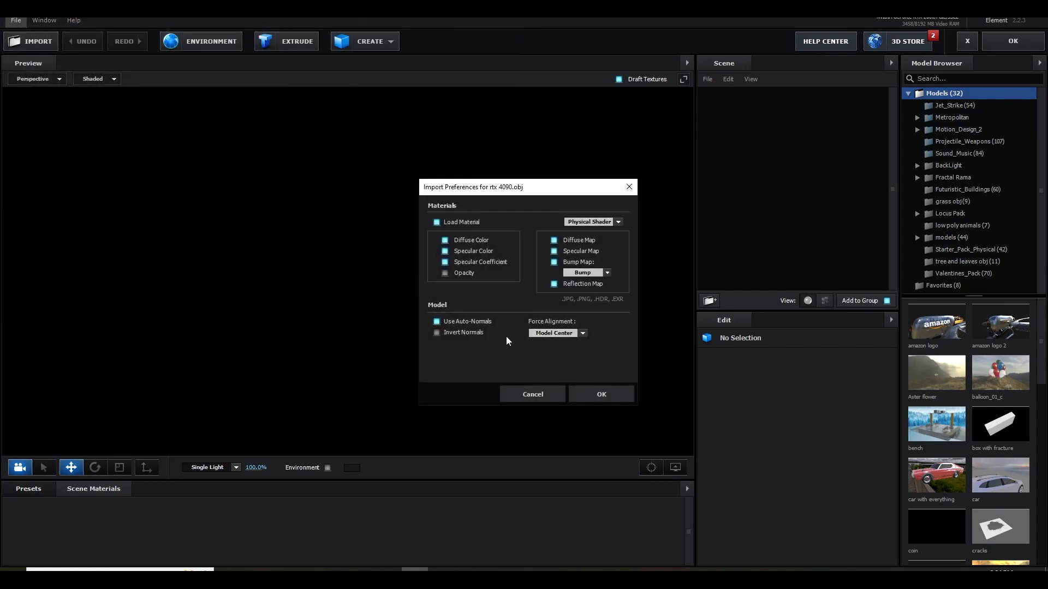
{"action": "left_click", "coordinate": [600, 394]}
{"action": "left_click", "coordinate": [548, 335]}
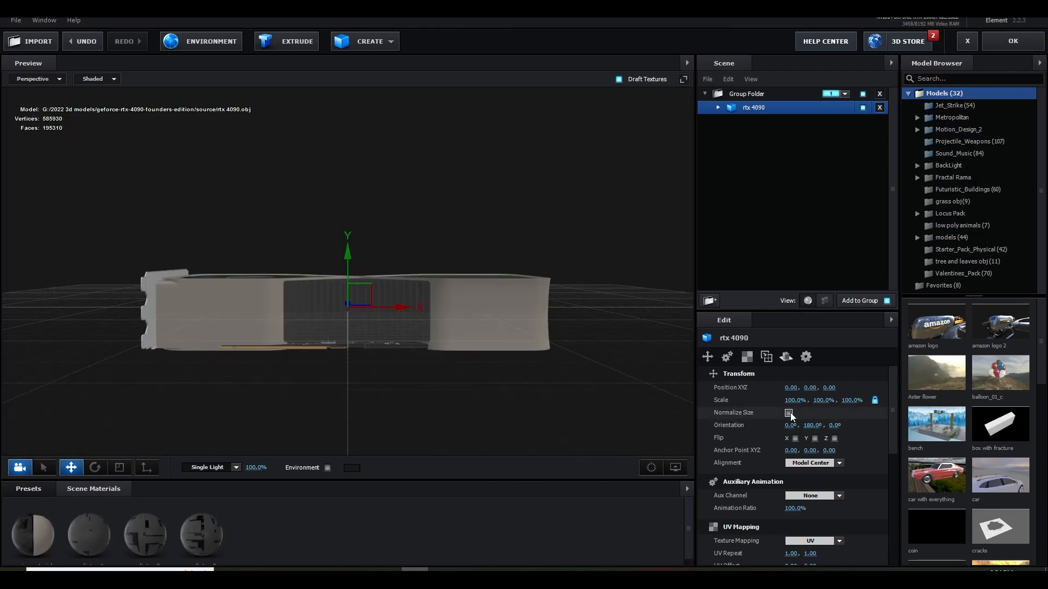
{"action": "left_click", "coordinate": [789, 413]}
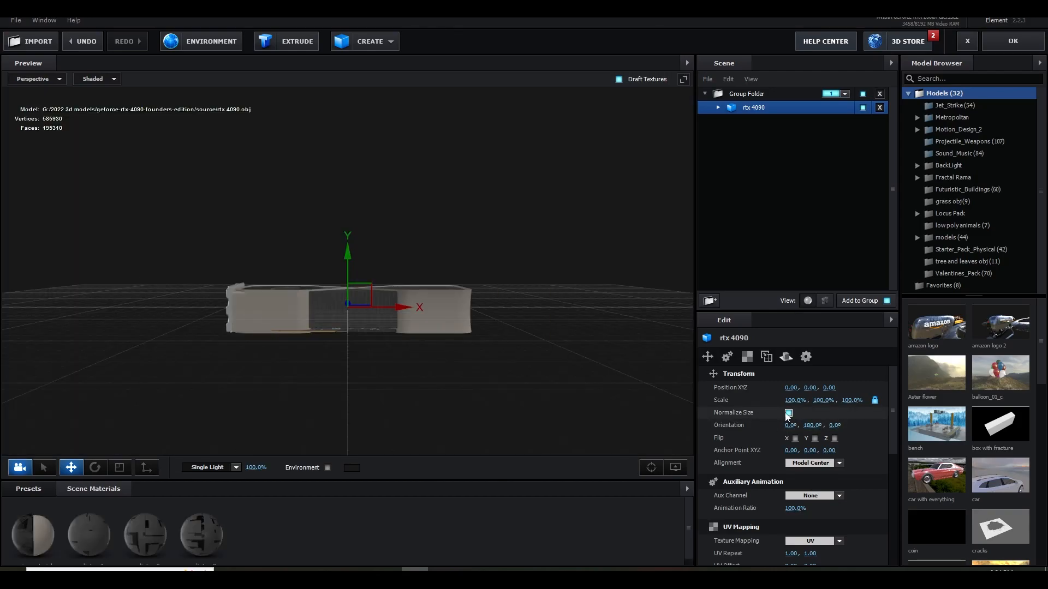
{"action": "left_click_drag", "start_coordinate": [459, 374], "coordinate": [370, 349]}
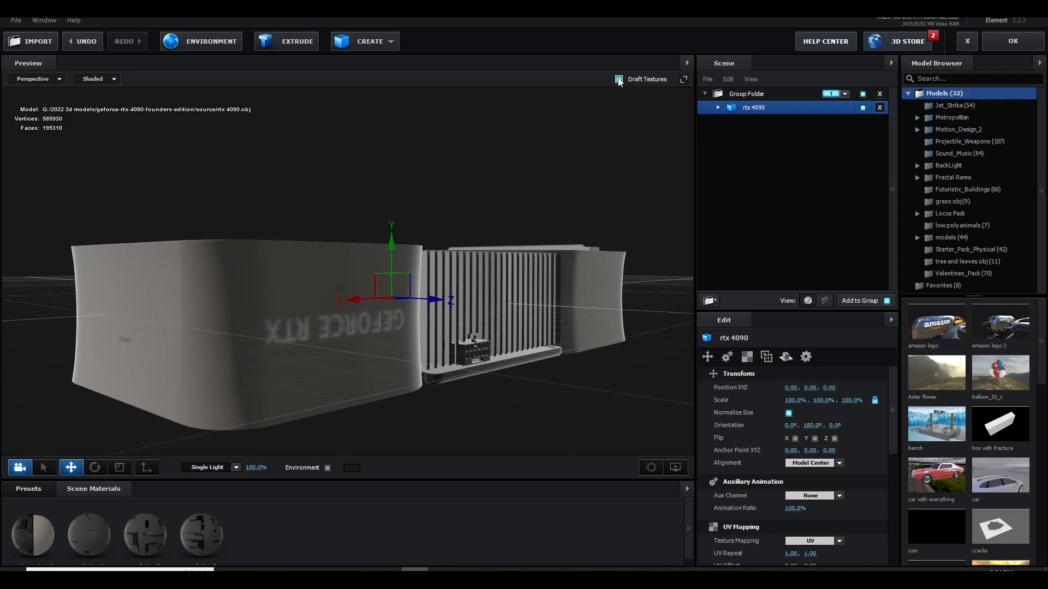
Rotate the rtx 4090 model to an orientation of 0°, 360°, 180° so its RTX 4090 lettering faces up.
{"action": "left_click_drag", "start_coordinate": [372, 351], "coordinate": [456, 324]}
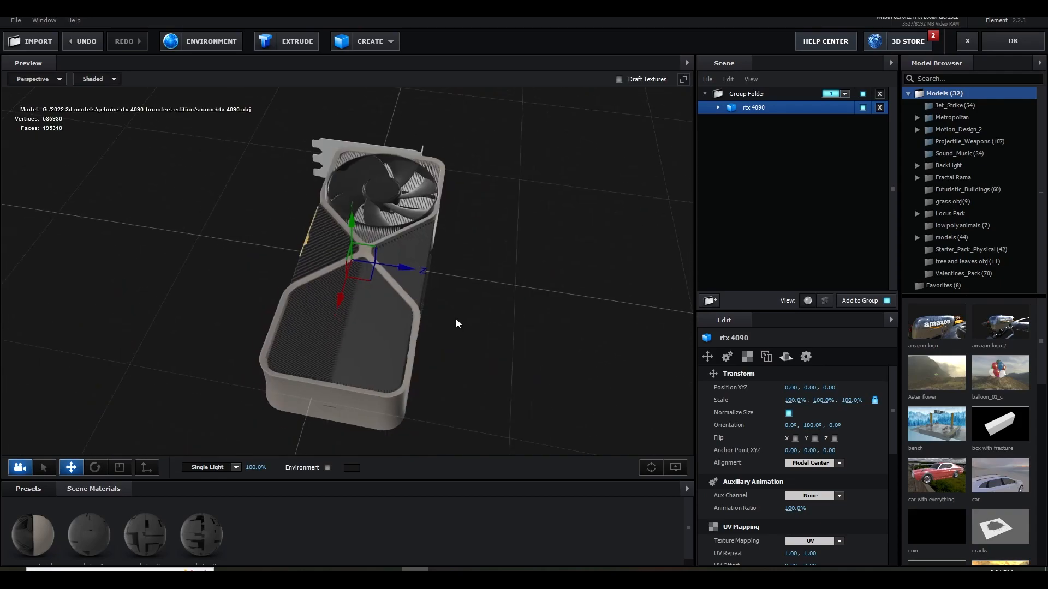
{"action": "scroll", "coordinate": [456, 323], "scroll_direction": "down", "scroll_amount": 3}
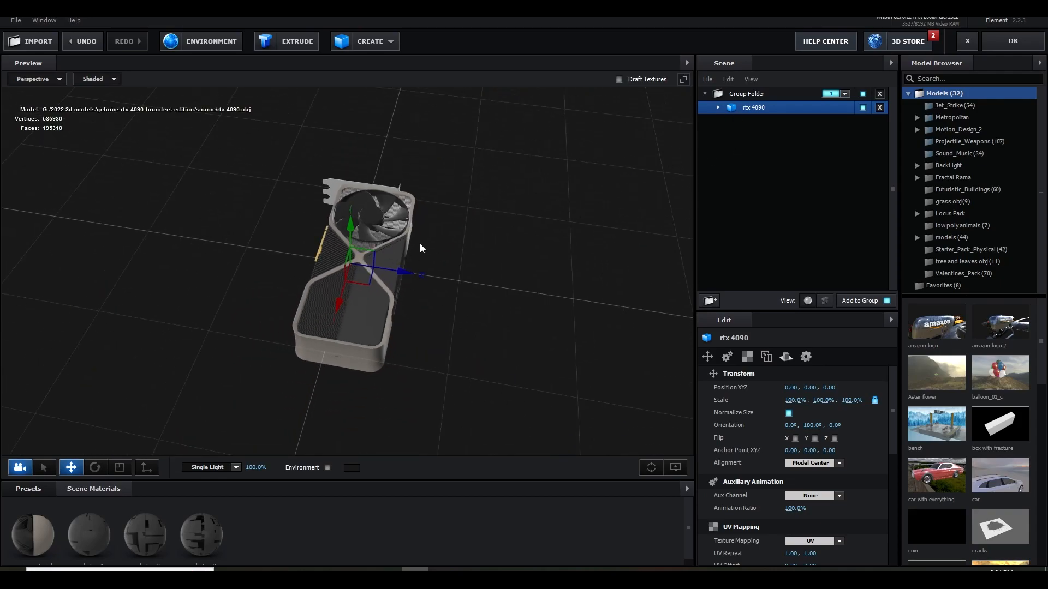
{"action": "key", "text": "e"}
{"action": "left_click_drag", "start_coordinate": [398, 295], "coordinate": [607, 335]}
{"action": "left_click_drag", "start_coordinate": [472, 343], "coordinate": [461, 362]}
{"action": "scroll", "coordinate": [461, 360], "scroll_direction": "up", "scroll_amount": 5}
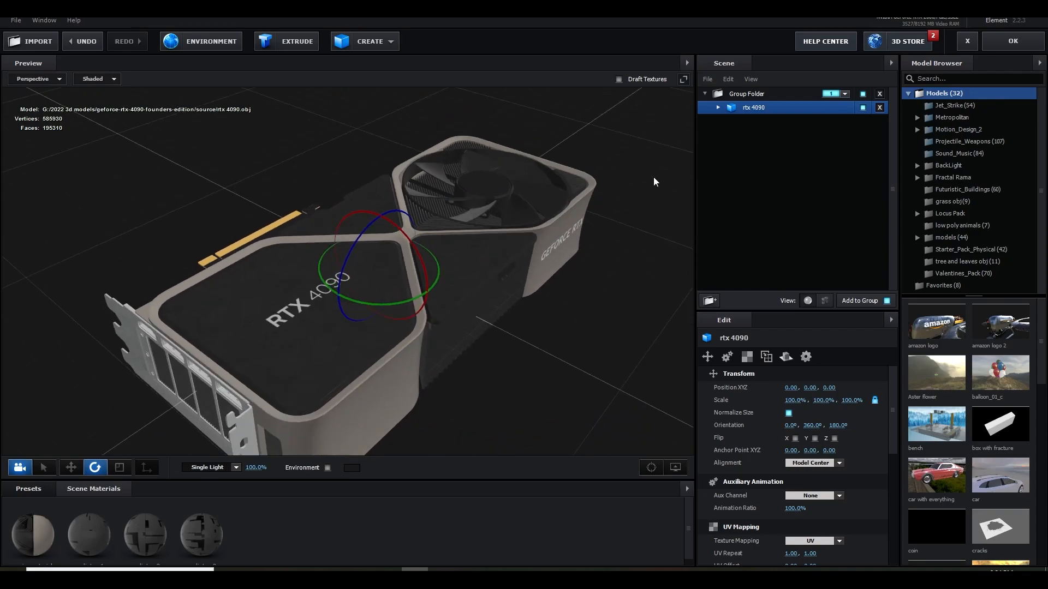
Copy main_material's diffuse texture rtx_4090_fe_color_map.png into its Normal Bump channel.
{"action": "left_click", "coordinate": [718, 107]}
{"action": "left_click", "coordinate": [769, 121]}
{"action": "left_click", "coordinate": [862, 121]}
{"action": "left_click", "coordinate": [863, 122]}
{"action": "left_click", "coordinate": [788, 420]}
{"action": "left_click", "coordinate": [788, 441]}
{"action": "left_click", "coordinate": [772, 471]}
{"action": "left_click", "coordinate": [792, 511]}
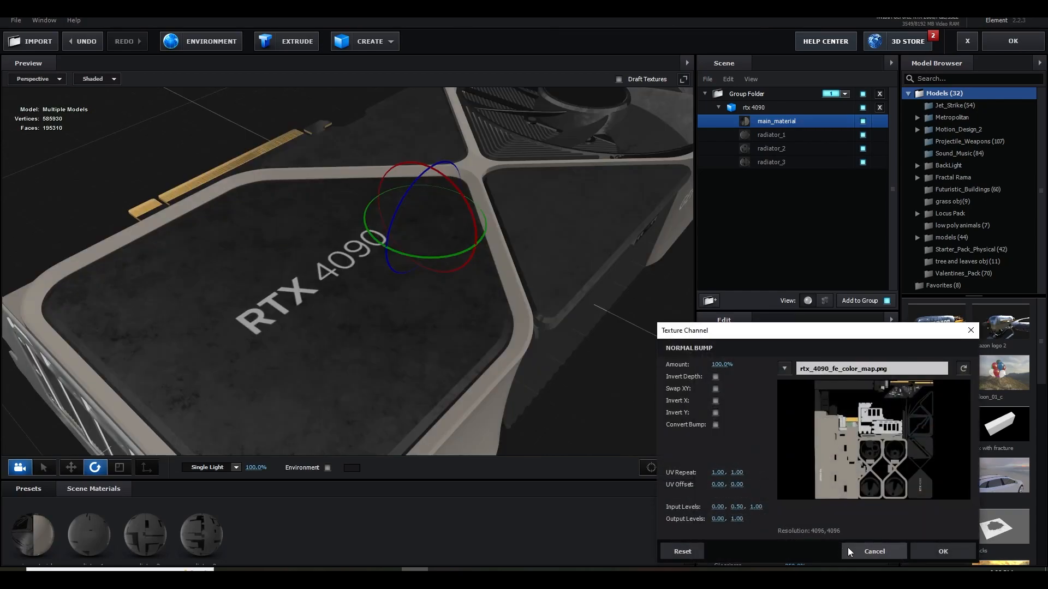
Turn on Convert Bump for main_material's normal bump texture and reduce its amount to 39%.
{"action": "left_click", "coordinate": [847, 547]}
{"action": "left_click", "coordinate": [783, 473]}
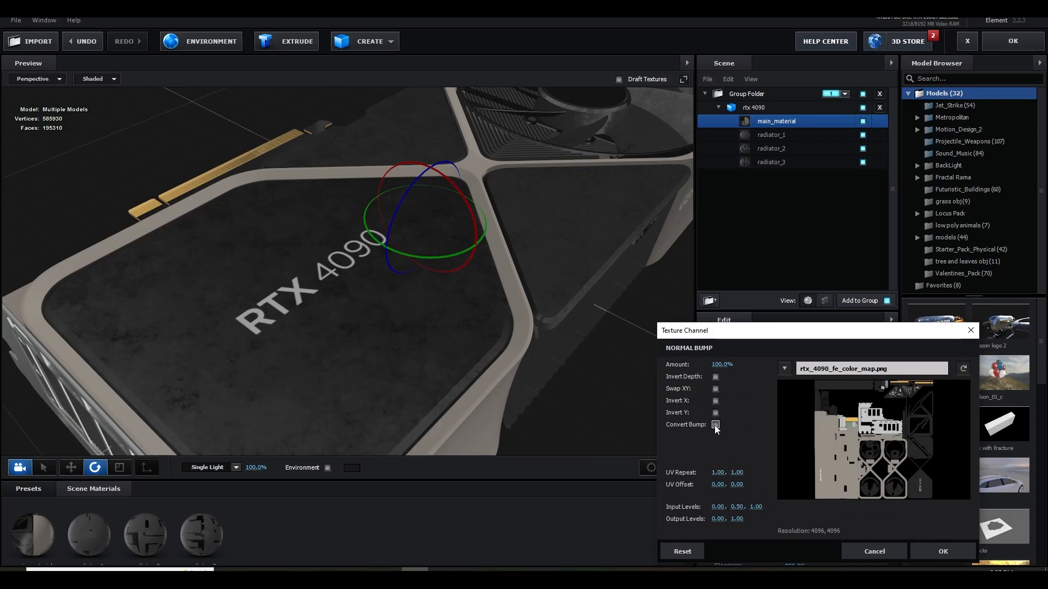
{"action": "left_click", "coordinate": [716, 425]}
{"action": "left_click_drag", "start_coordinate": [718, 365], "coordinate": [699, 366]}
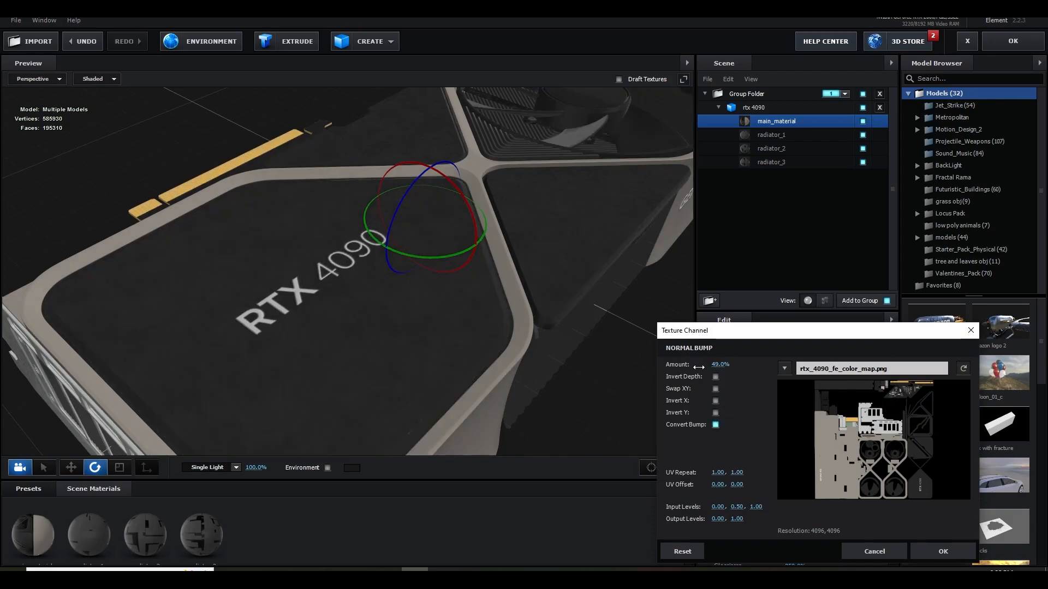
{"action": "left_click", "coordinate": [937, 548]}
Copy main_material's diffuse texture into its Glossiness channel with saturation at -100% and the white input level at 0.89.
{"action": "right_click", "coordinate": [788, 420]}
{"action": "left_click", "coordinate": [800, 438]}
{"action": "right_click", "coordinate": [775, 433]}
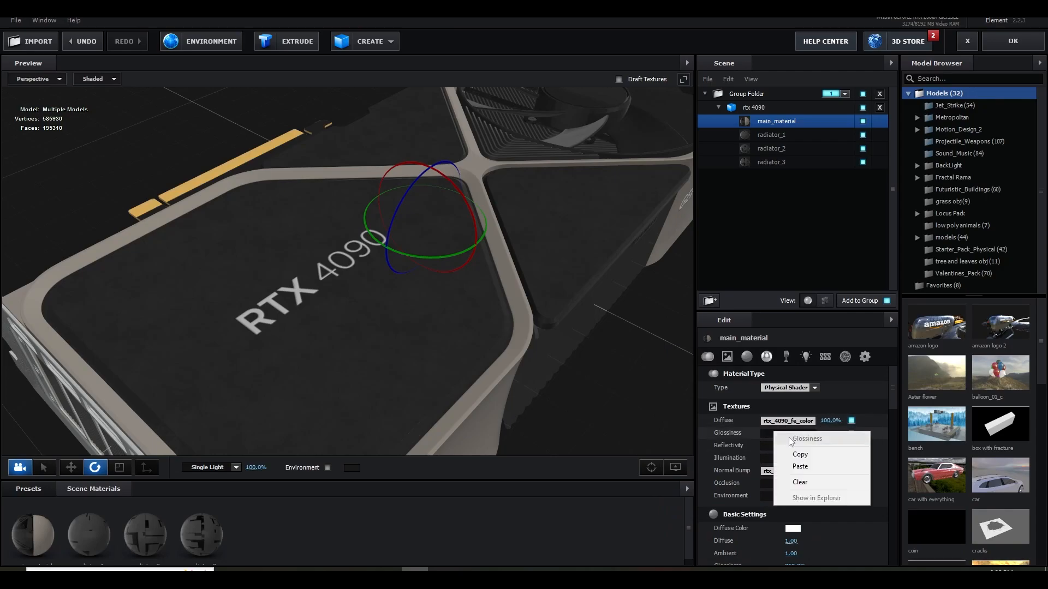
{"action": "left_click", "coordinate": [799, 467]}
{"action": "left_click", "coordinate": [788, 434]}
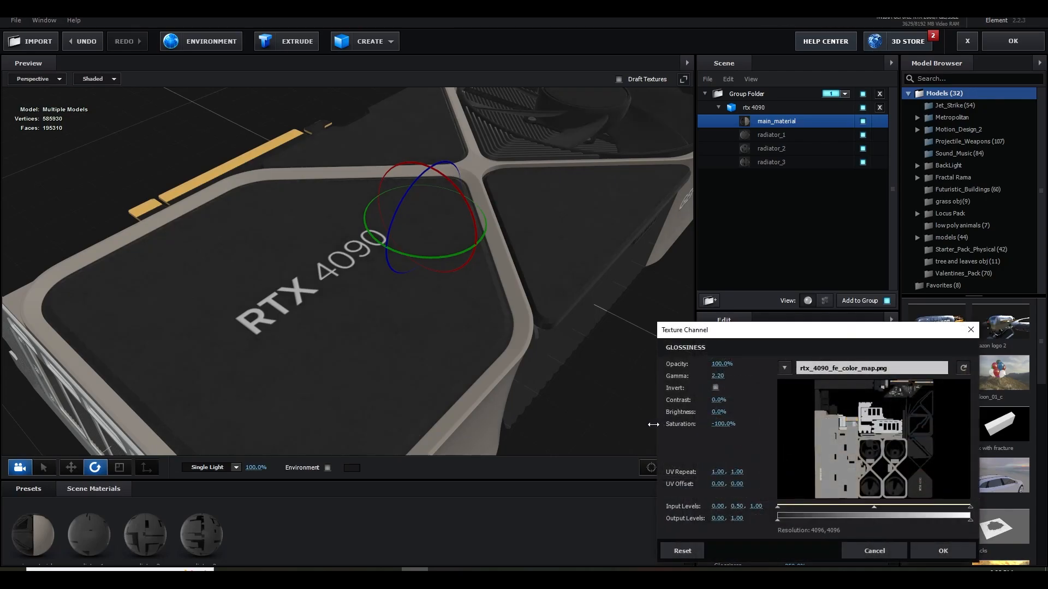
{"action": "left_click_drag", "start_coordinate": [961, 511], "coordinate": [950, 509]}
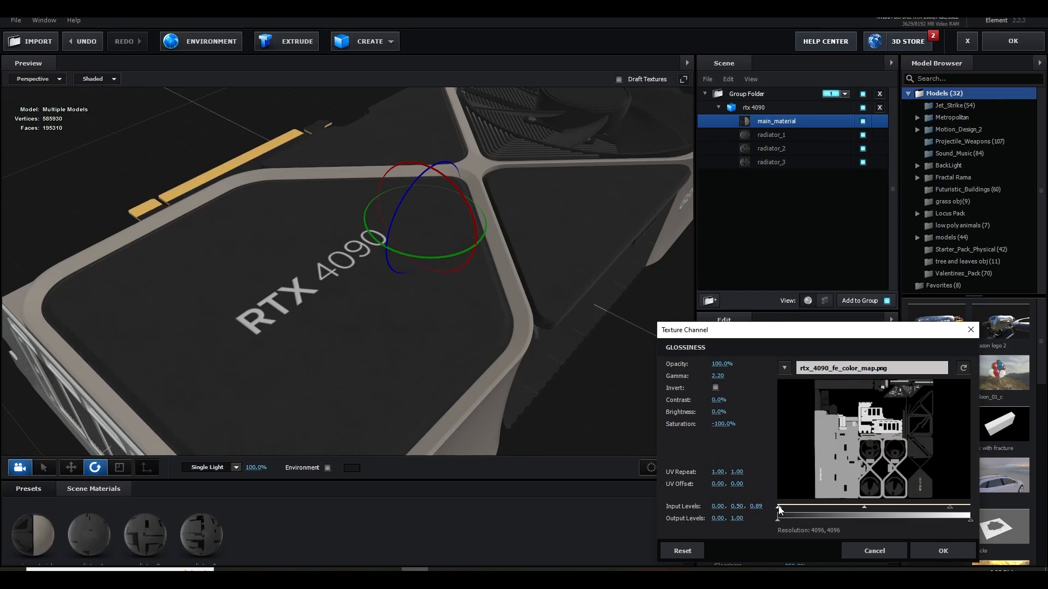
{"action": "left_click", "coordinate": [943, 550]}
Reduce the strength of main_material's Glossiness texture to 72%.
{"action": "left_click_drag", "start_coordinate": [585, 419], "coordinate": [833, 468]}
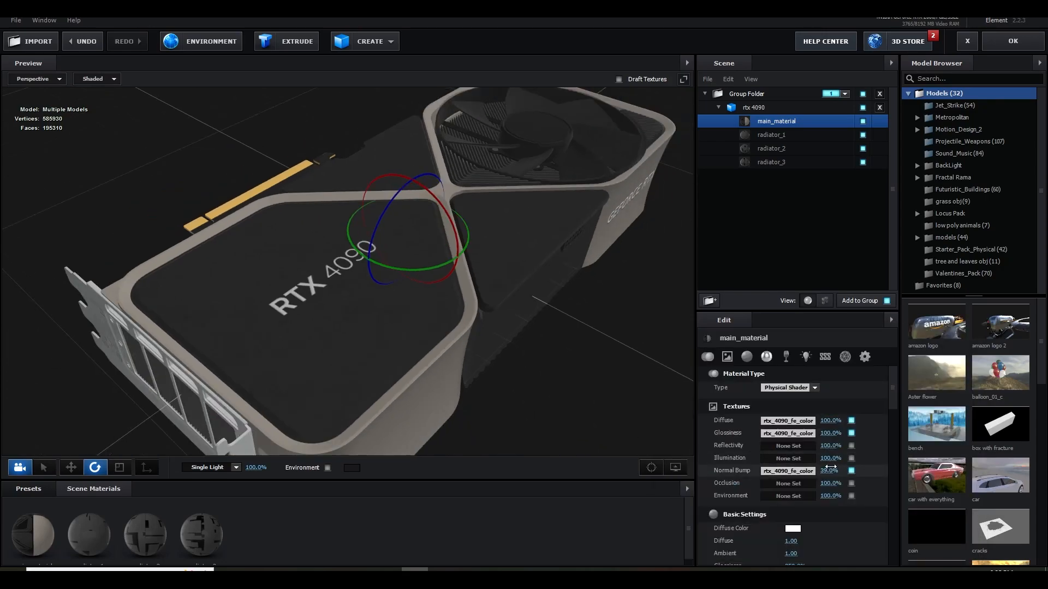
{"action": "left_click_drag", "start_coordinate": [830, 432], "coordinate": [809, 433]}
{"action": "left_click_drag", "start_coordinate": [546, 403], "coordinate": [524, 313]}
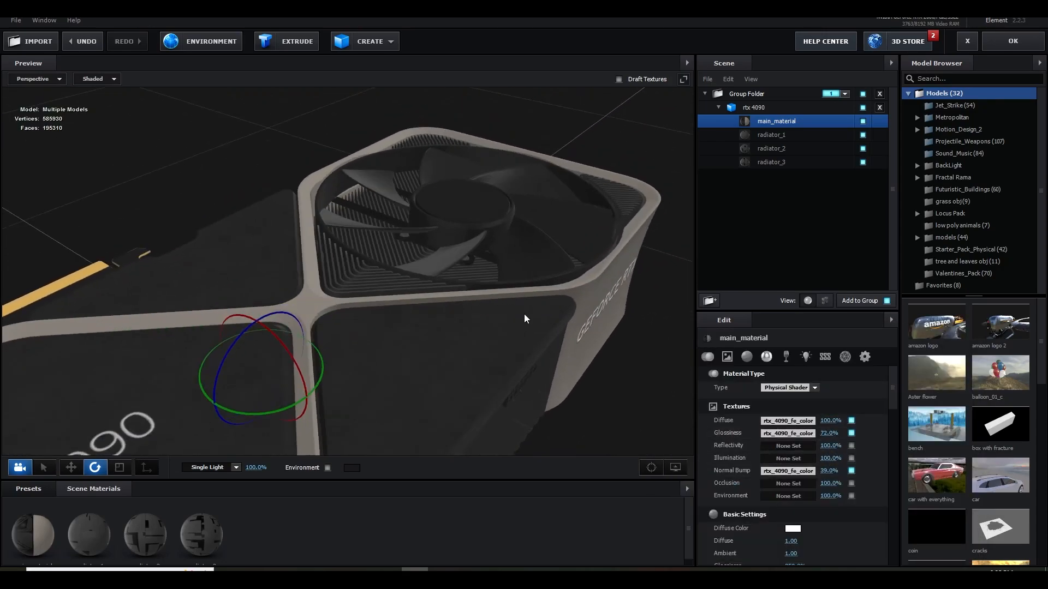
{"action": "mouse_move", "coordinate": [527, 187]}
{"action": "left_mouse_down"}
{"action": "mouse_move", "coordinate": [499, 182]}
{"action": "mouse_move", "coordinate": [527, 185]}
{"action": "left_mouse_up"}
Toggle the radiator_1 material to identify its part, and examine the radiator materials and fins up close.
{"action": "left_click", "coordinate": [856, 134]}
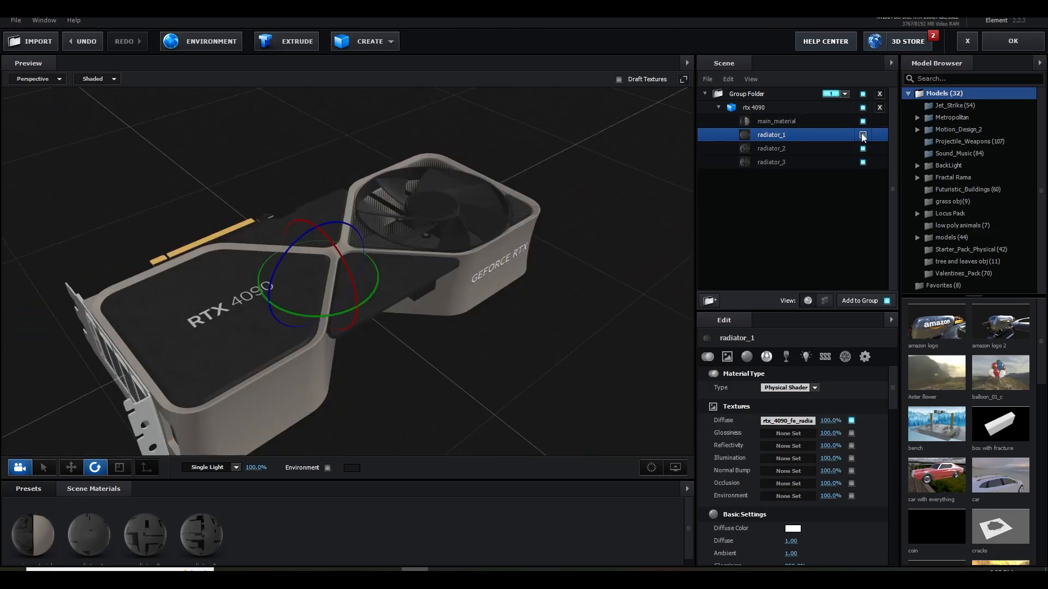
{"action": "left_click", "coordinate": [863, 135]}
{"action": "left_click", "coordinate": [798, 142]}
{"action": "left_click", "coordinate": [800, 135]}
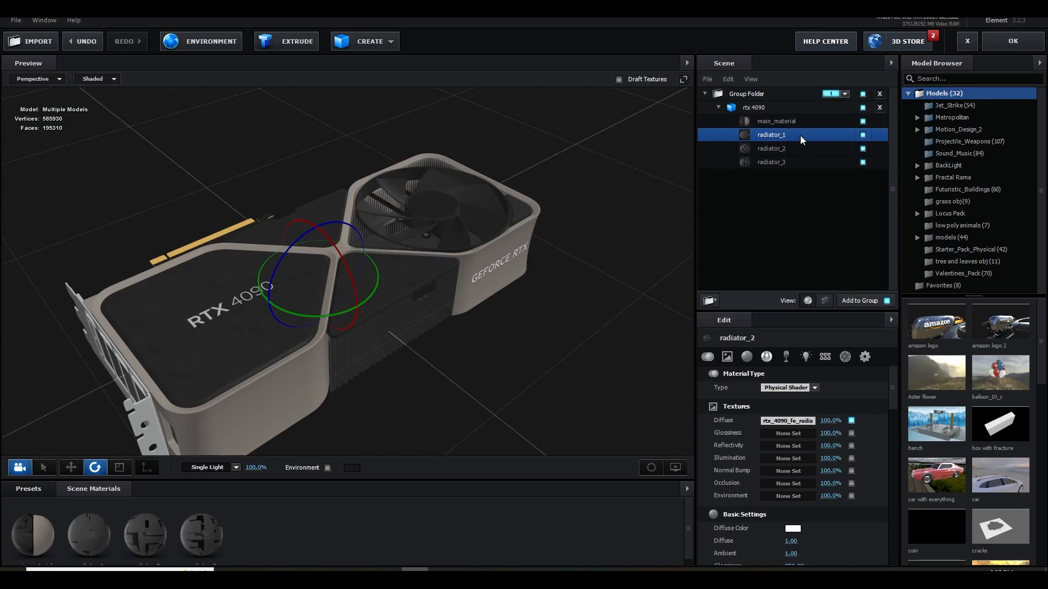
{"action": "scroll", "coordinate": [820, 493], "scroll_direction": "down", "scroll_amount": 2}
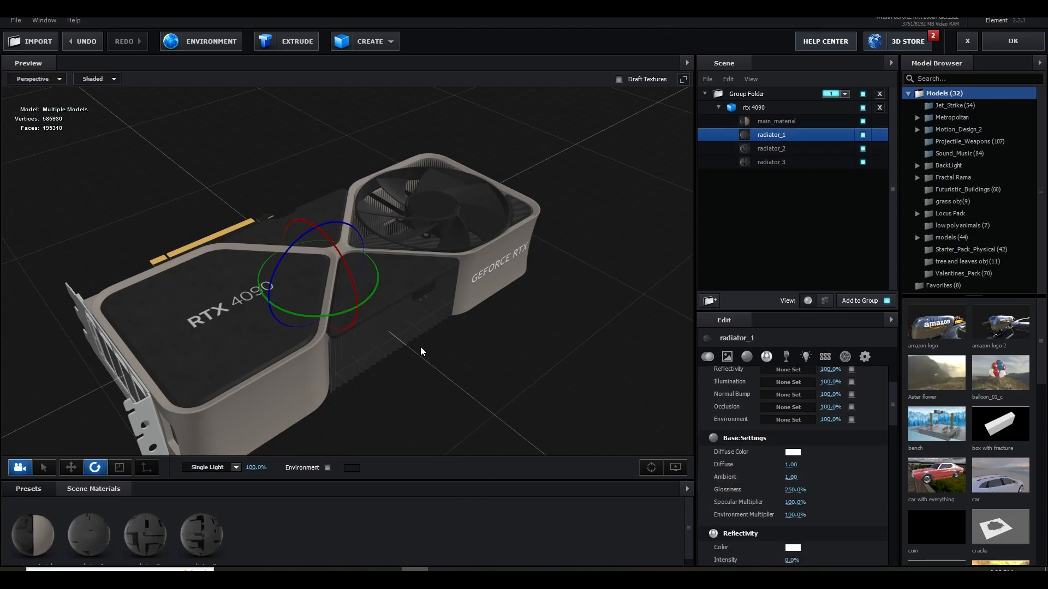
{"action": "left_click_drag", "start_coordinate": [423, 354], "coordinate": [398, 335]}
{"action": "scroll", "coordinate": [444, 351], "scroll_direction": "up", "scroll_amount": 5}
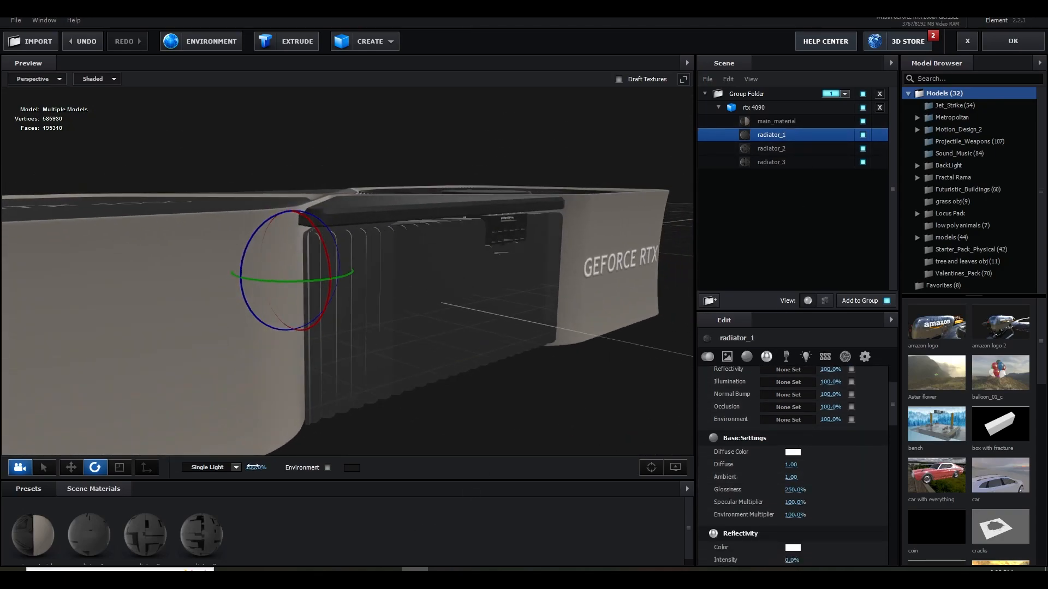
Try a brushed metal preset from the Metal collection on the card's radiator and undo it.
{"action": "left_click", "coordinate": [28, 489]}
{"action": "double_click", "coordinate": [62, 540]}
{"action": "scroll", "coordinate": [65, 538], "scroll_direction": "down", "scroll_amount": 5}
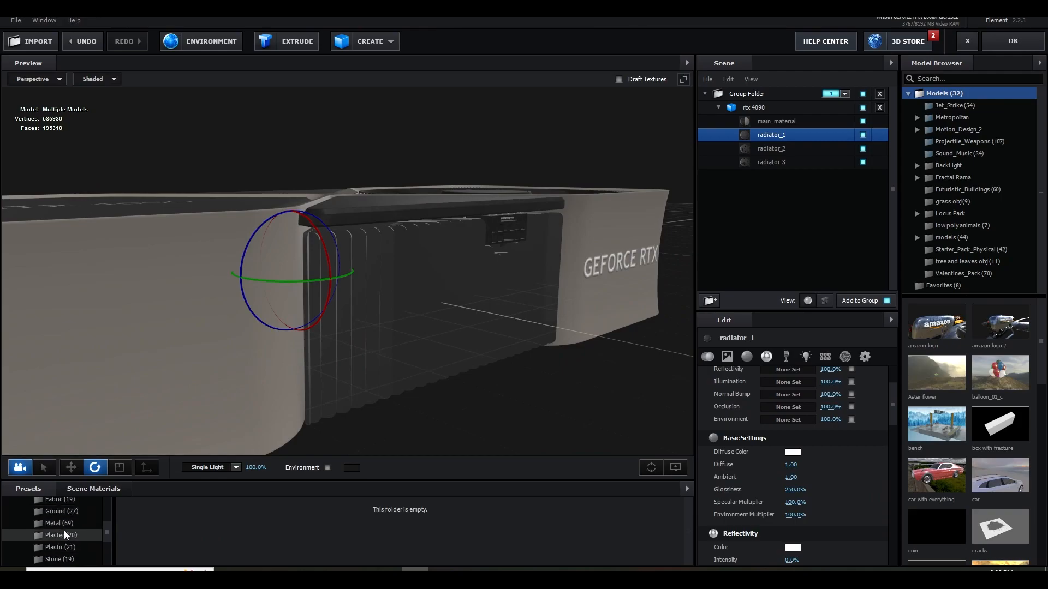
{"action": "left_click", "coordinate": [54, 523]}
{"action": "left_click_drag", "start_coordinate": [259, 518], "coordinate": [424, 372]}
{"action": "key", "text": "ctrl+z"}
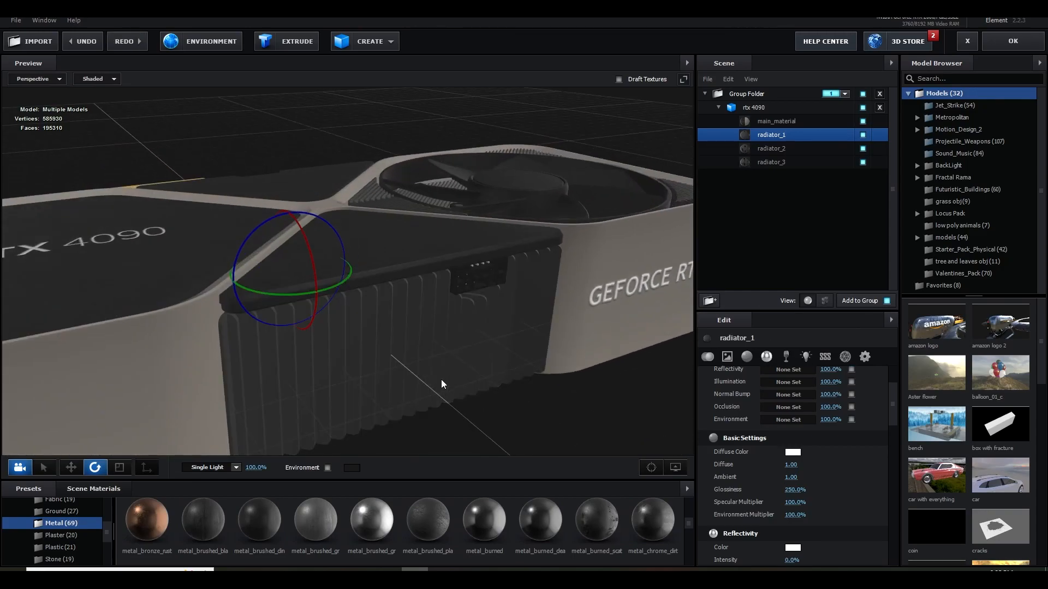
Remove the unused material from the scene materials.
{"action": "scroll", "coordinate": [441, 384], "scroll_direction": "down", "scroll_amount": 3}
{"action": "left_click", "coordinate": [120, 489]}
{"action": "scroll", "coordinate": [429, 396], "scroll_direction": "down", "scroll_amount": 2}
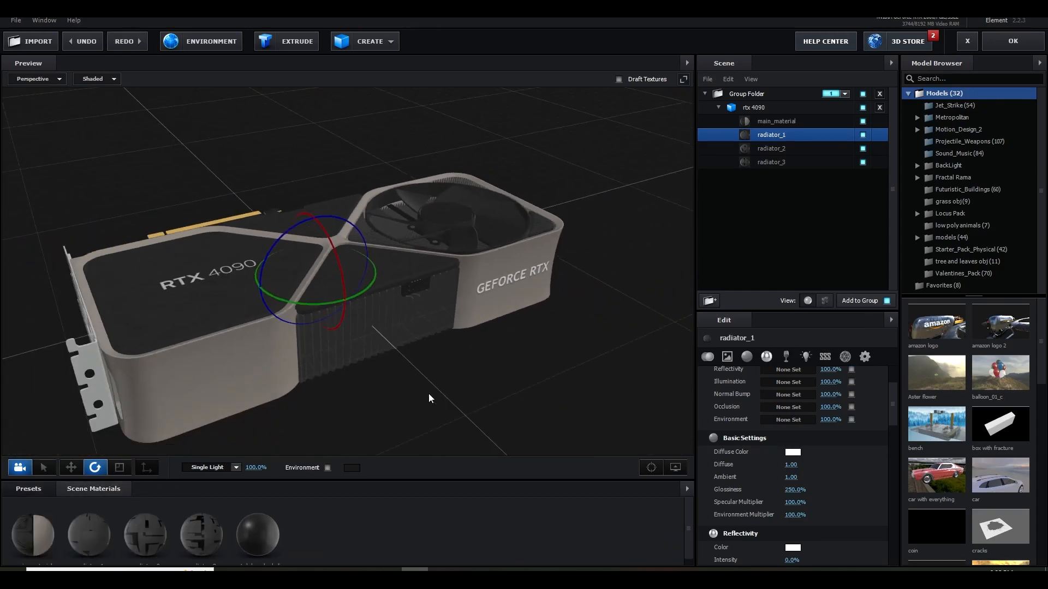
{"action": "scroll", "coordinate": [435, 400], "scroll_direction": "down", "scroll_amount": 2}
{"action": "scroll", "coordinate": [447, 382], "scroll_direction": "down", "scroll_amount": 1}
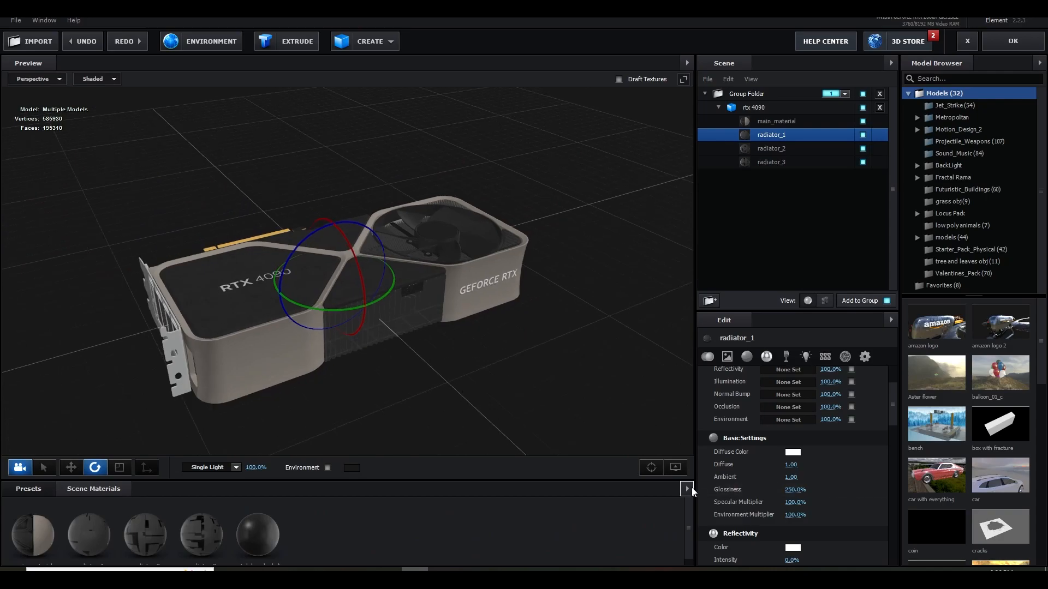
{"action": "left_click", "coordinate": [687, 488]}
{"action": "left_click", "coordinate": [705, 502]}
{"action": "scroll", "coordinate": [507, 401], "scroll_direction": "down", "scroll_amount": 2}
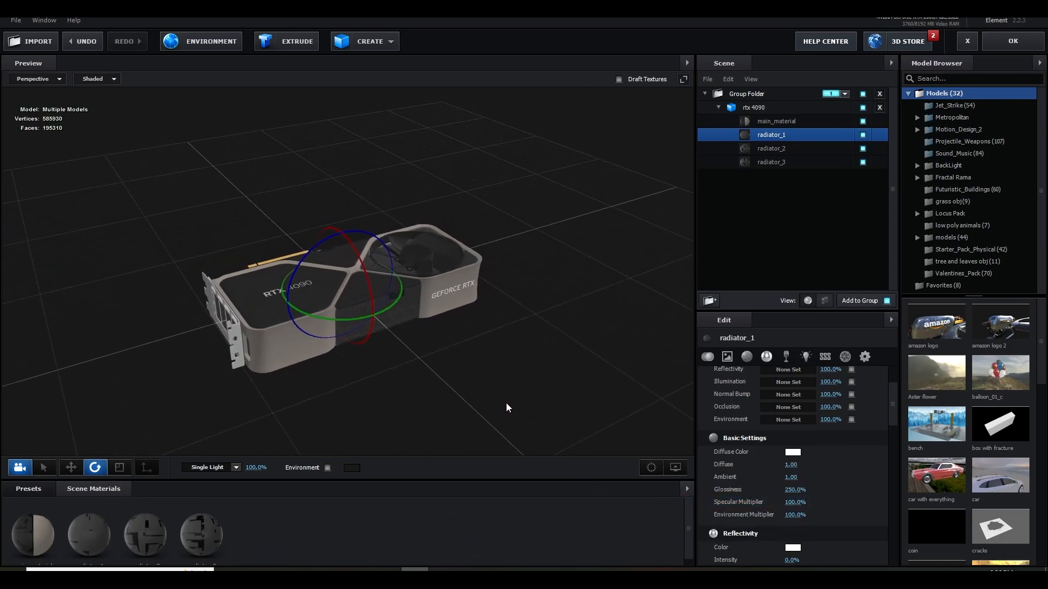
Turn on Optimize Mesh for the rtx 4090 model and accept the Element scene.
{"action": "left_click", "coordinate": [752, 108]}
{"action": "scroll", "coordinate": [789, 462], "scroll_direction": "down", "scroll_amount": 5}
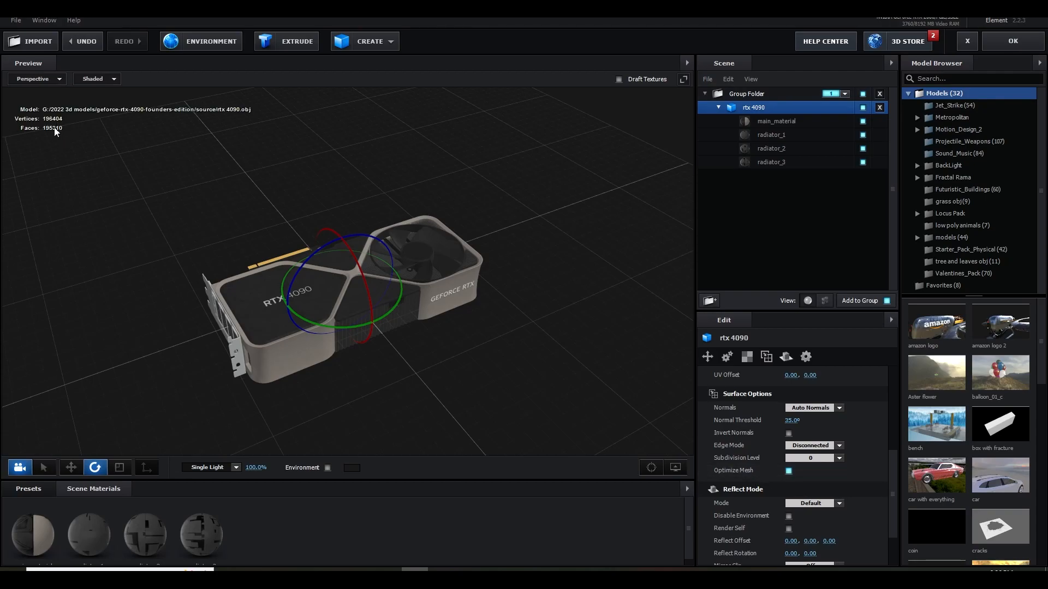
{"action": "left_click", "coordinate": [1012, 41]}
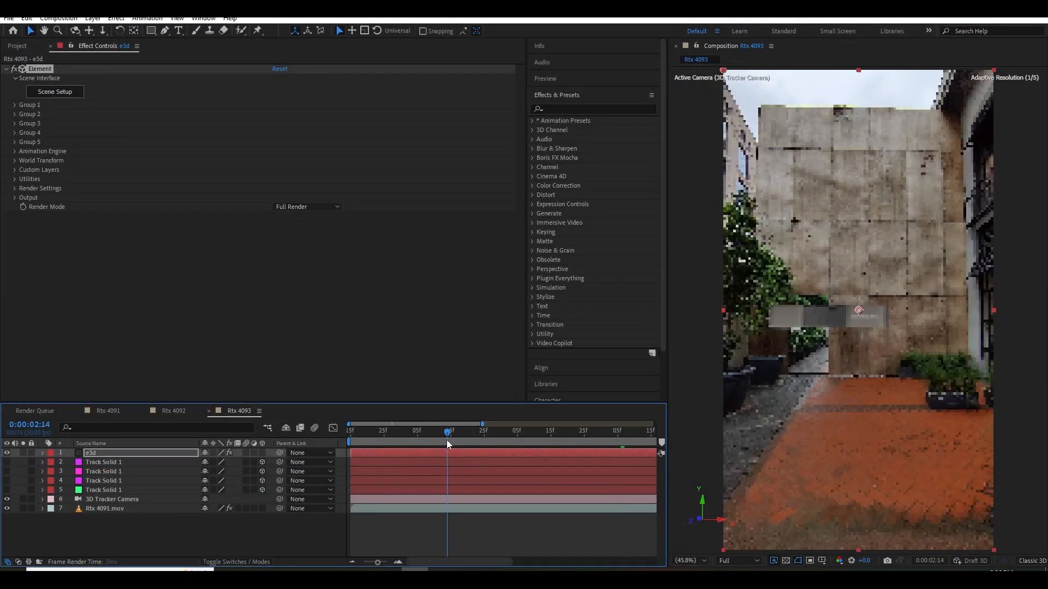
Go to 0:00:01:17 and create a group null for Element's Group 1.
{"action": "left_click_drag", "start_coordinate": [385, 456], "coordinate": [357, 435]}
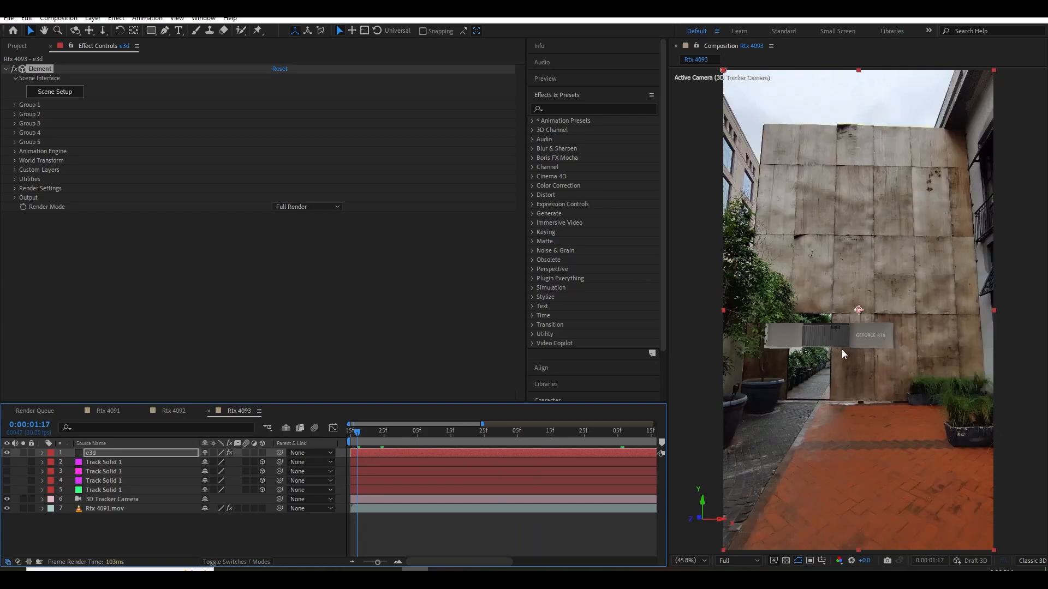
{"action": "left_click", "coordinate": [16, 106]}
{"action": "left_click", "coordinate": [33, 171]}
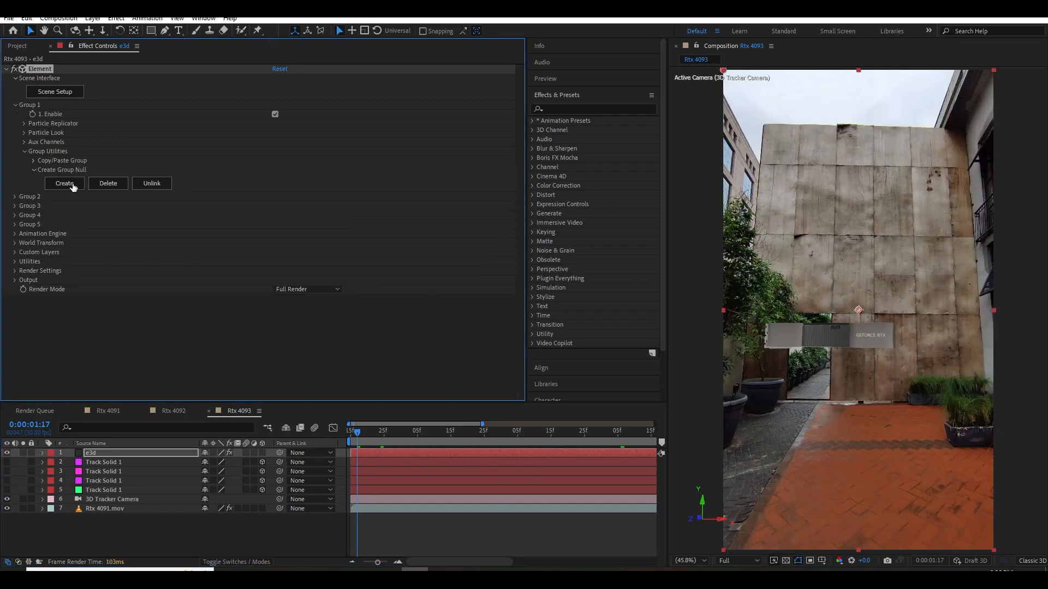
{"action": "left_click", "coordinate": [65, 187]}
Move the Group 1 Null to set the graphics card on the ground in front of the wall, and reselect the e3d layer.
{"action": "left_click_drag", "start_coordinate": [907, 341], "coordinate": [932, 337]}
{"action": "left_click_drag", "start_coordinate": [860, 298], "coordinate": [857, 379]}
{"action": "left_click", "coordinate": [101, 463]}
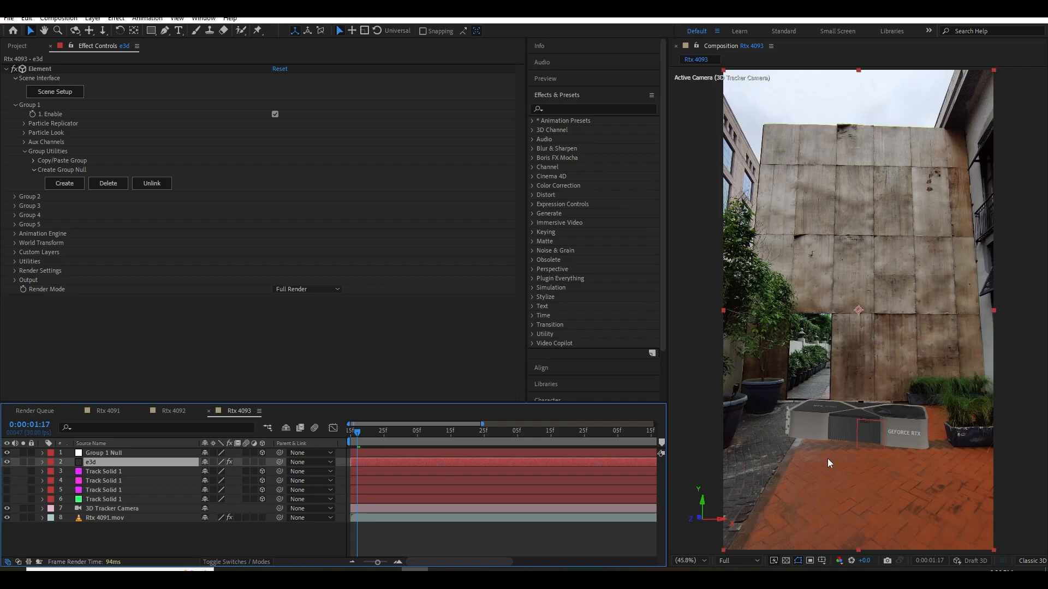
Examine the graphics card's placement on the ground up close against the paving, wall and planters.
{"action": "scroll", "coordinate": [860, 442], "scroll_direction": "up", "scroll_amount": 1}
{"action": "left_click_drag", "start_coordinate": [860, 442], "coordinate": [810, 368]}
{"action": "scroll", "coordinate": [830, 388], "scroll_direction": "up", "scroll_amount": 4}
{"action": "scroll", "coordinate": [829, 382], "scroll_direction": "down", "scroll_amount": 2}
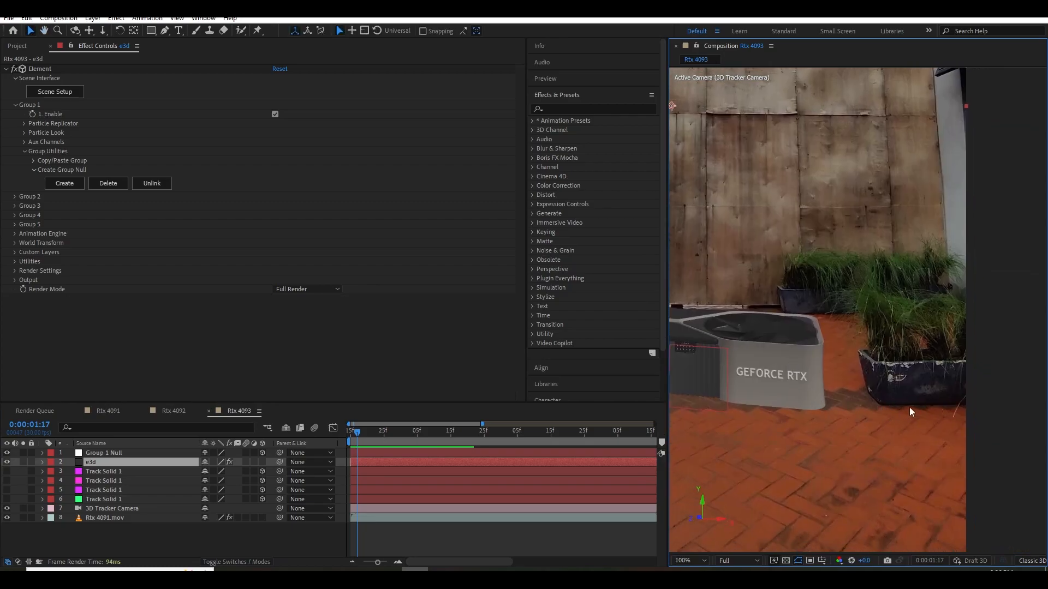
{"action": "left_click_drag", "start_coordinate": [667, 391], "coordinate": [860, 448]}
{"action": "left_click_drag", "start_coordinate": [786, 449], "coordinate": [840, 464]}
{"action": "scroll", "coordinate": [841, 465], "scroll_direction": "down", "scroll_amount": 2}
{"action": "scroll", "coordinate": [847, 432], "scroll_direction": "up", "scroll_amount": 2}
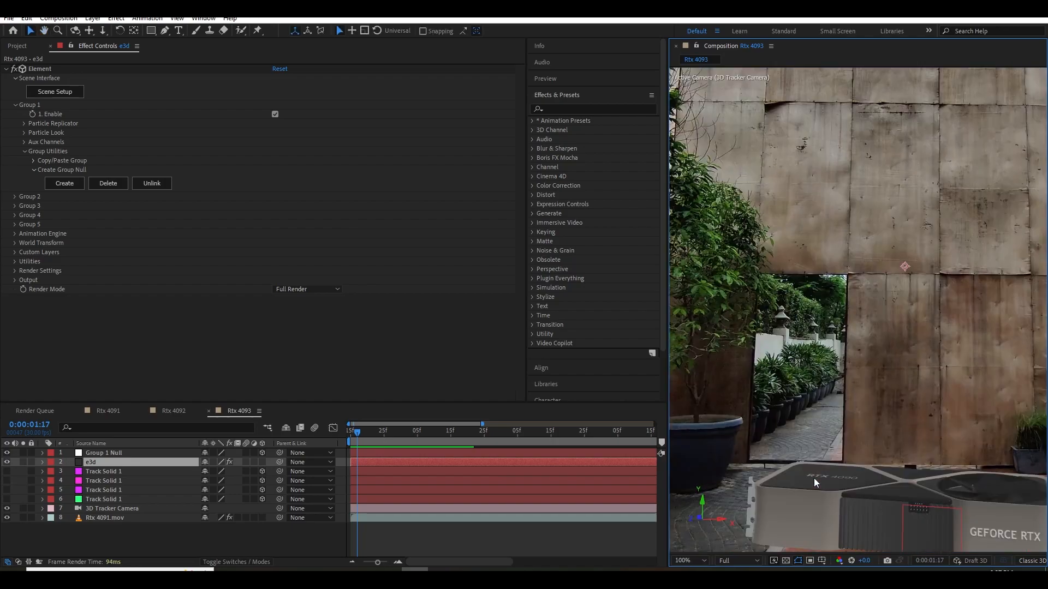
{"action": "scroll", "coordinate": [843, 487], "scroll_direction": "down", "scroll_amount": 2}
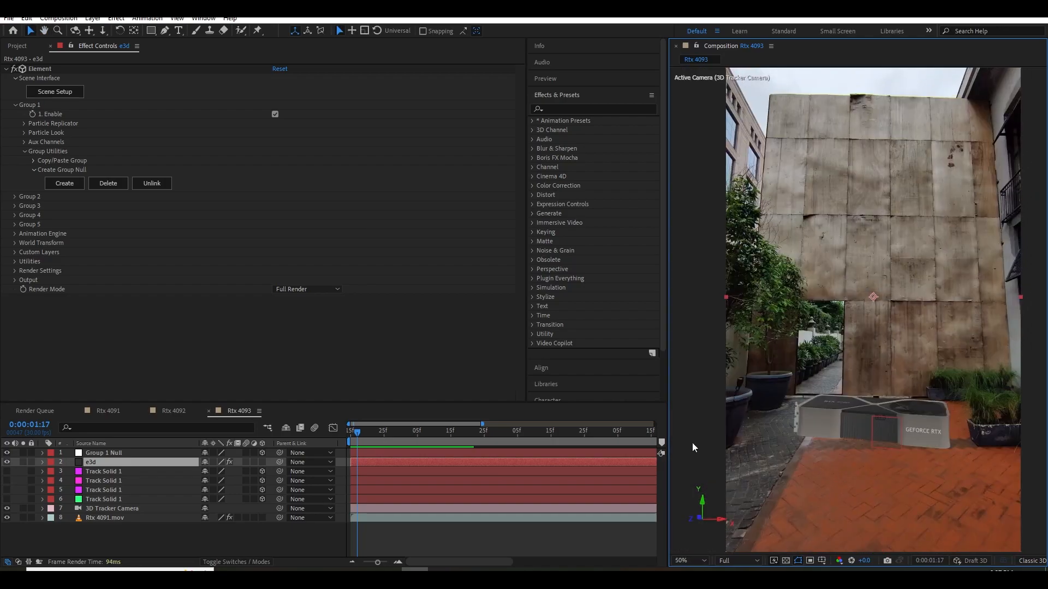
Reopen the Element scene setup, create a plane model, and move it below rtx 4090, outside the group folder.
{"action": "left_click", "coordinate": [66, 95]}
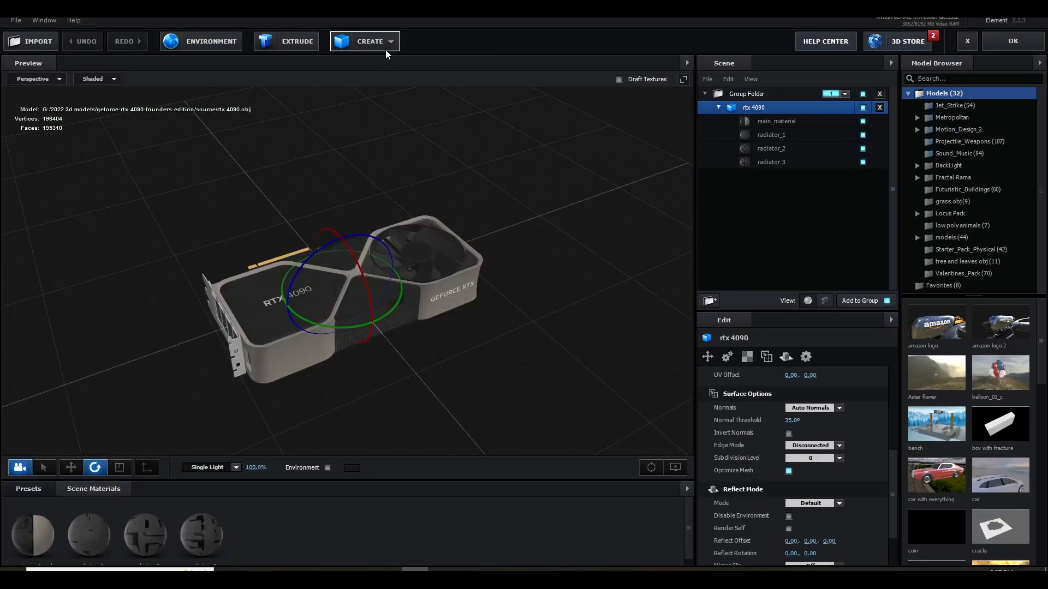
{"action": "left_click", "coordinate": [370, 41]}
{"action": "left_click", "coordinate": [483, 70]}
{"action": "left_click_drag", "start_coordinate": [759, 107], "coordinate": [767, 260]}
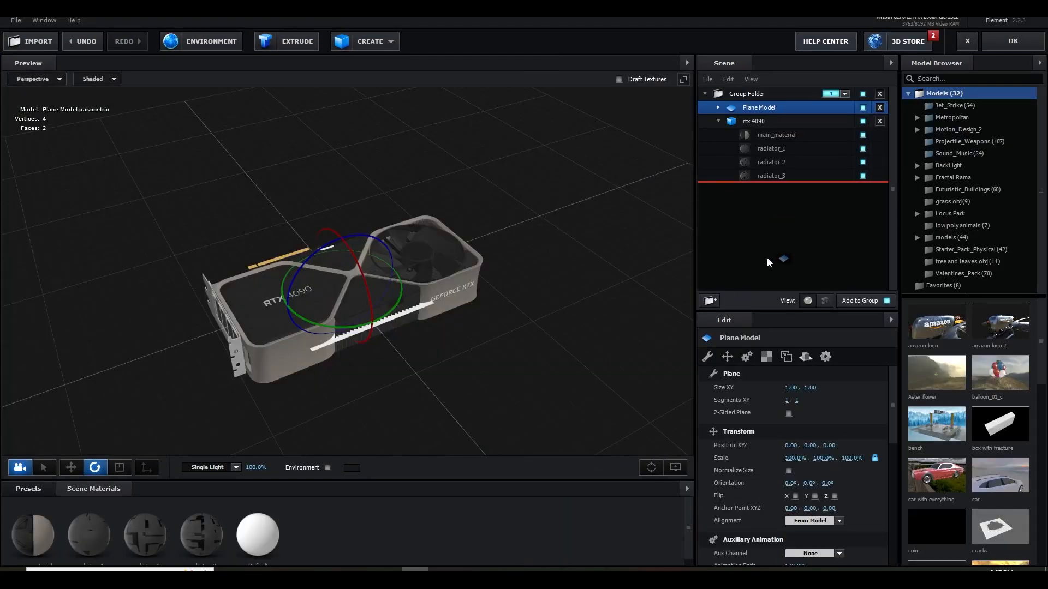
{"action": "left_click", "coordinate": [845, 175]}
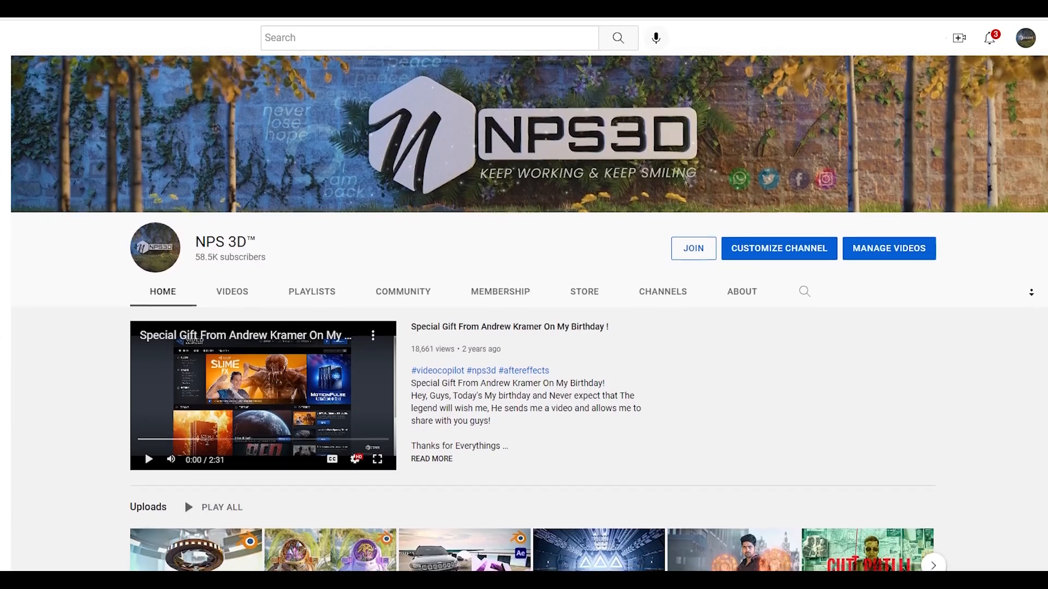
{"action": "scroll", "coordinate": [1027, 306], "scroll_direction": "down", "scroll_amount": 2}
{"action": "scroll", "coordinate": [1027, 307], "scroll_direction": "down", "scroll_amount": 6}
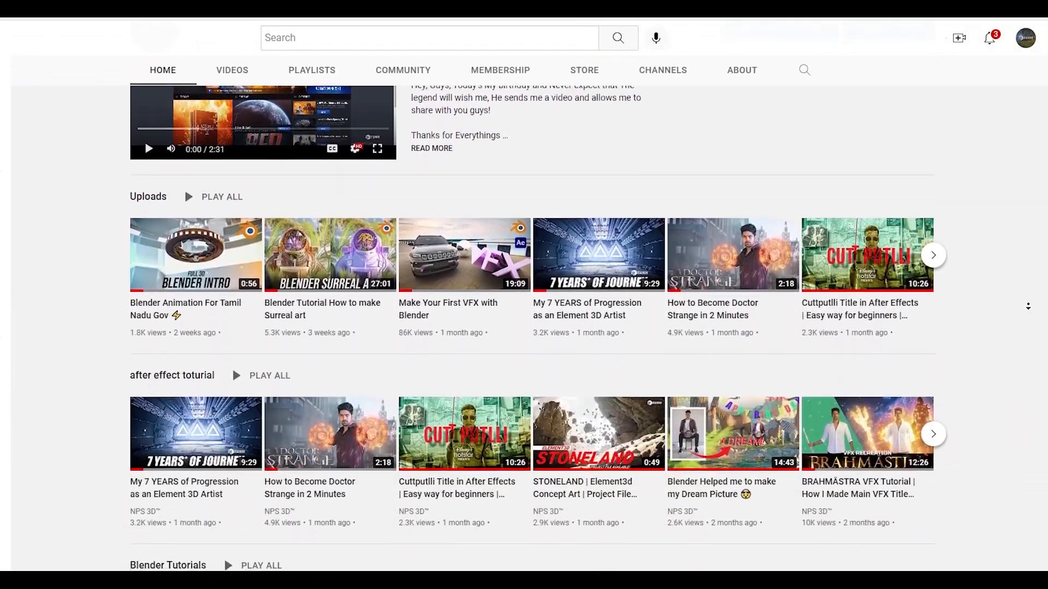
{"action": "scroll", "coordinate": [1027, 306], "scroll_direction": "down", "scroll_amount": 6}
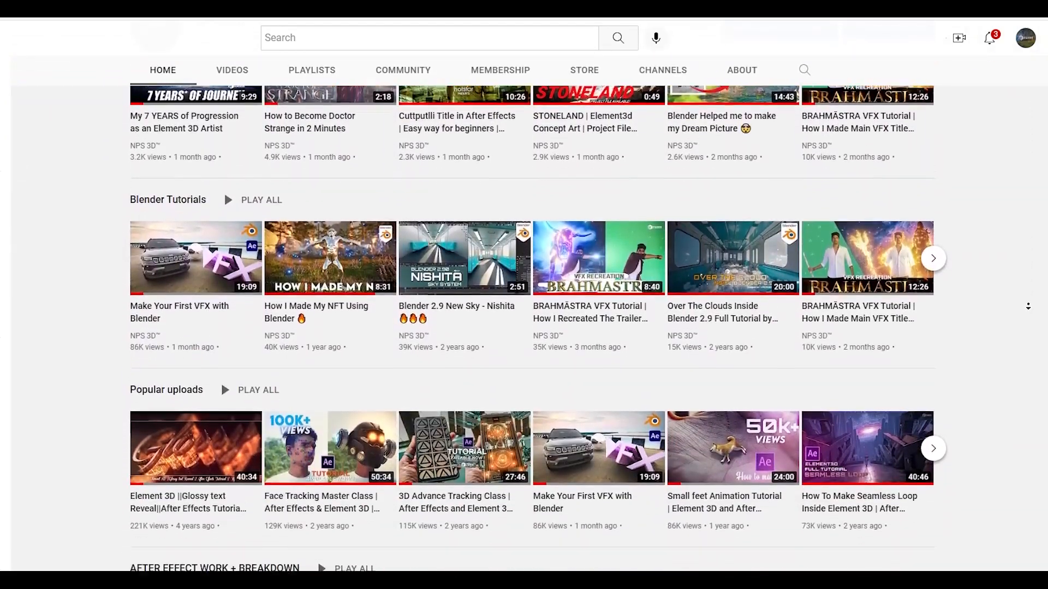
{"action": "scroll", "coordinate": [1028, 306], "scroll_direction": "down", "scroll_amount": 3}
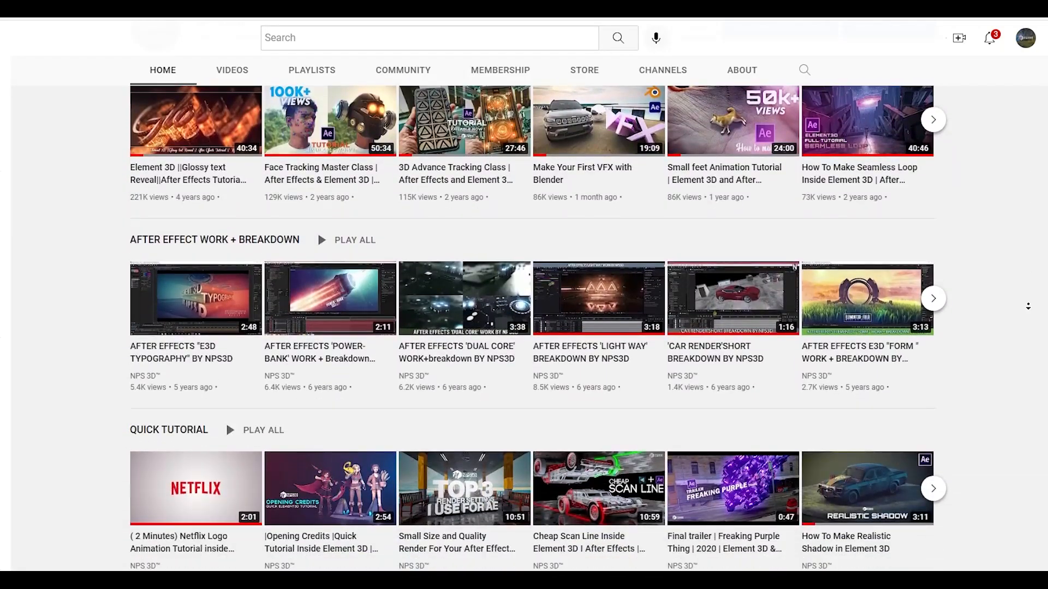
{"action": "scroll", "coordinate": [523, 327], "scroll_direction": "up", "scroll_amount": 10}
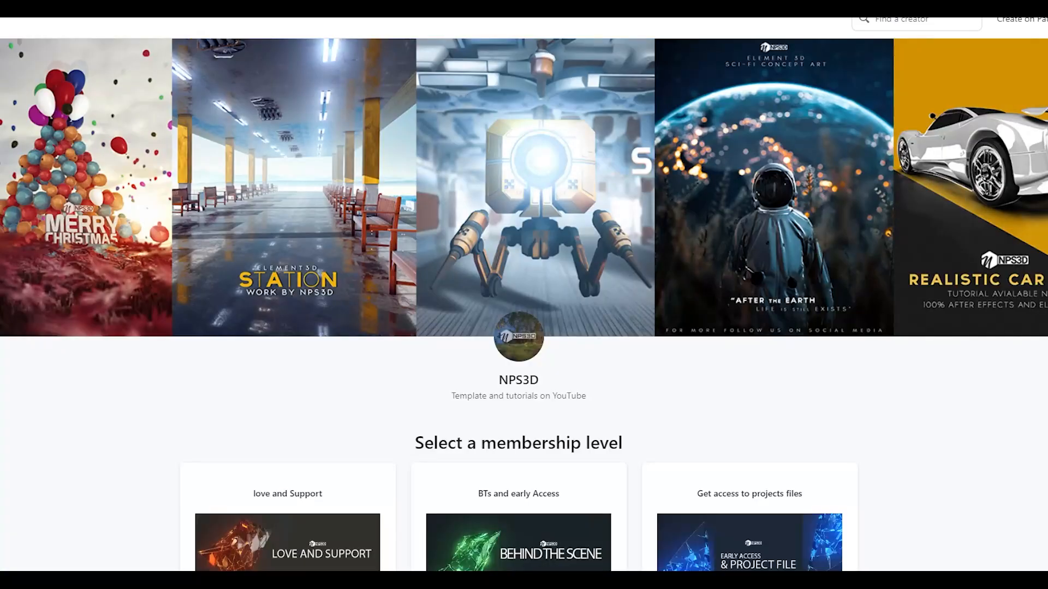
{"action": "scroll", "coordinate": [524, 306], "scroll_direction": "down", "scroll_amount": 5}
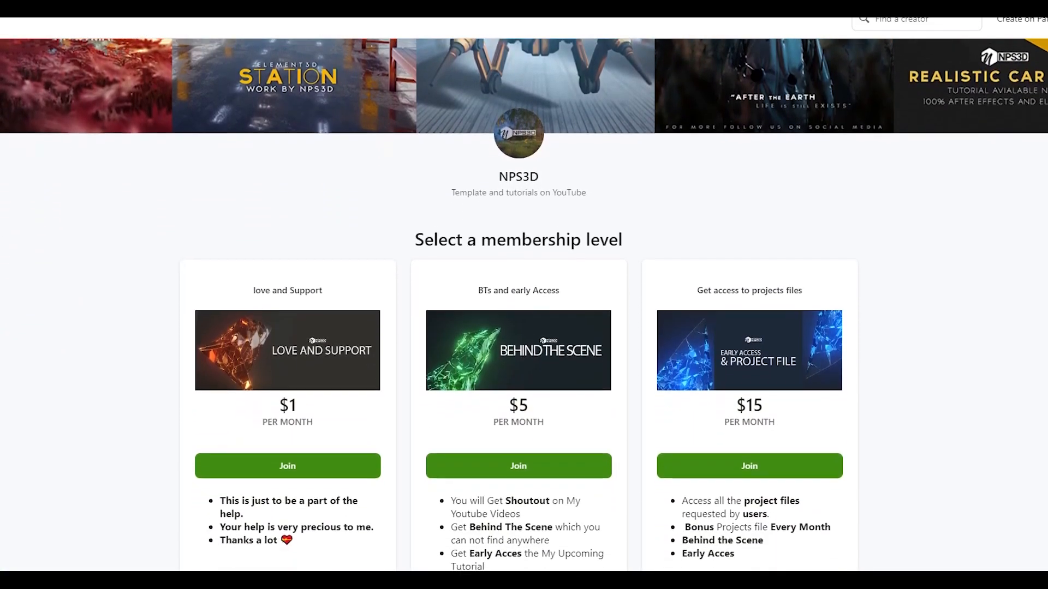
{"action": "scroll", "coordinate": [524, 305], "scroll_direction": "down", "scroll_amount": 8}
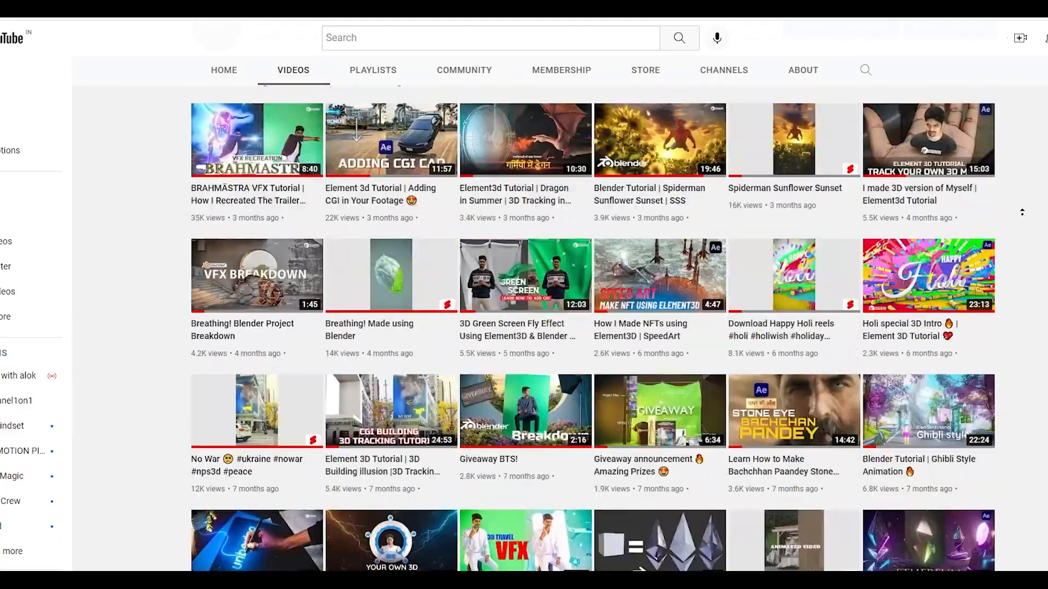
{"action": "scroll", "coordinate": [524, 327], "scroll_direction": "up", "scroll_amount": 5}
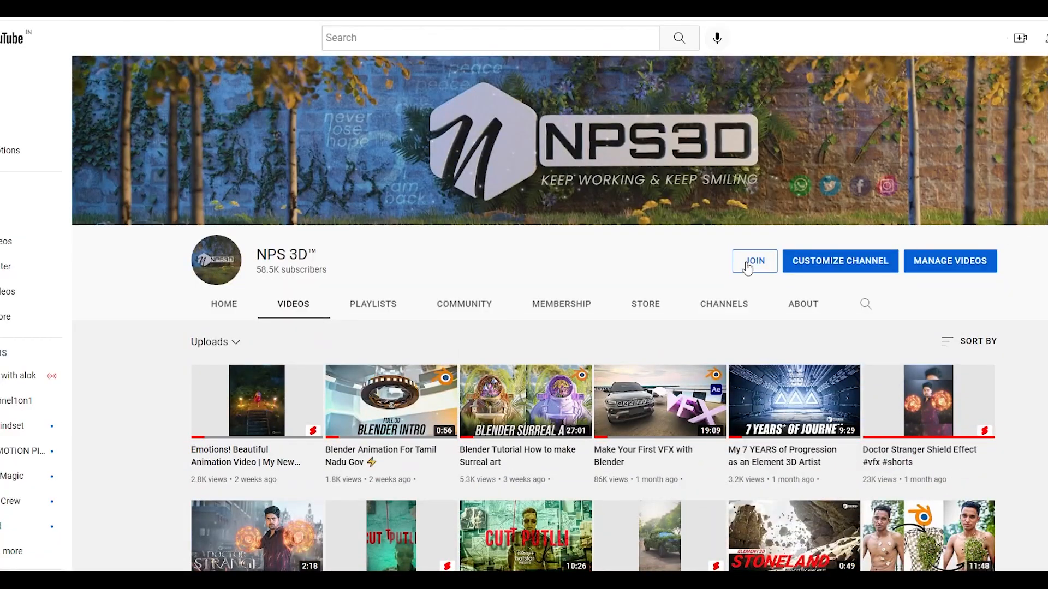
{"action": "left_click", "coordinate": [749, 262]}
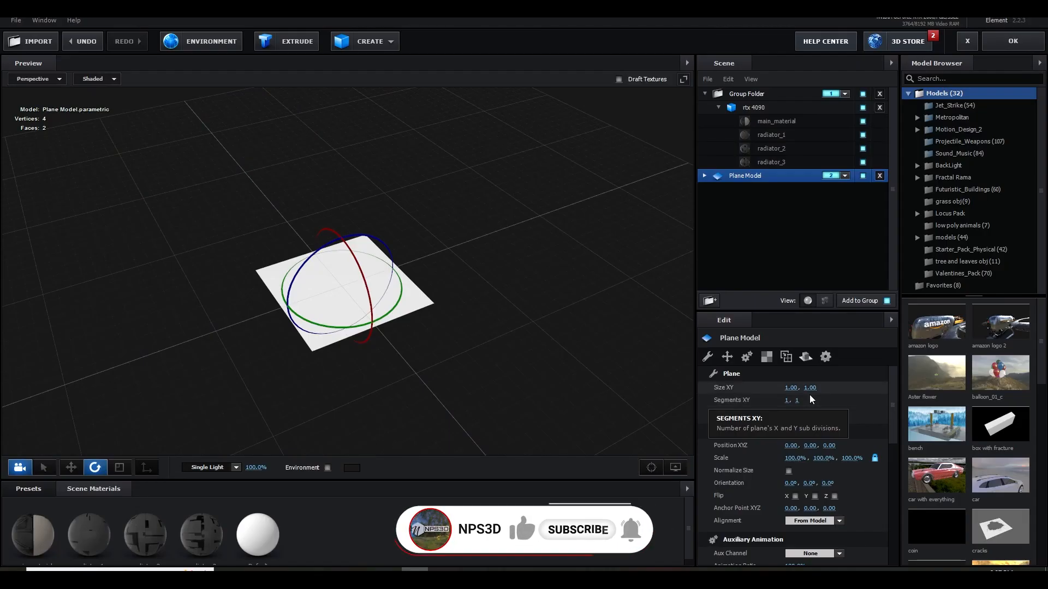
Set the plane model's Size XY to 3.00 by 5.00.
{"action": "left_click_drag", "start_coordinate": [538, 355], "coordinate": [478, 350]}
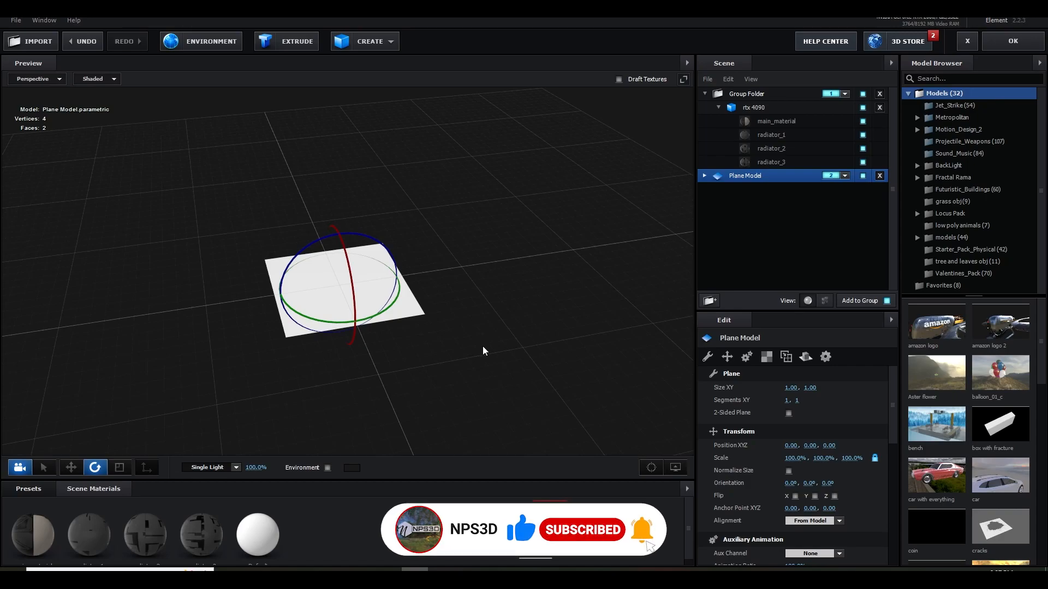
{"action": "left_click_drag", "start_coordinate": [505, 359], "coordinate": [524, 336]}
{"action": "left_click", "coordinate": [784, 387]}
{"action": "type", "text": "3"}
{"action": "key", "text": "Return"}
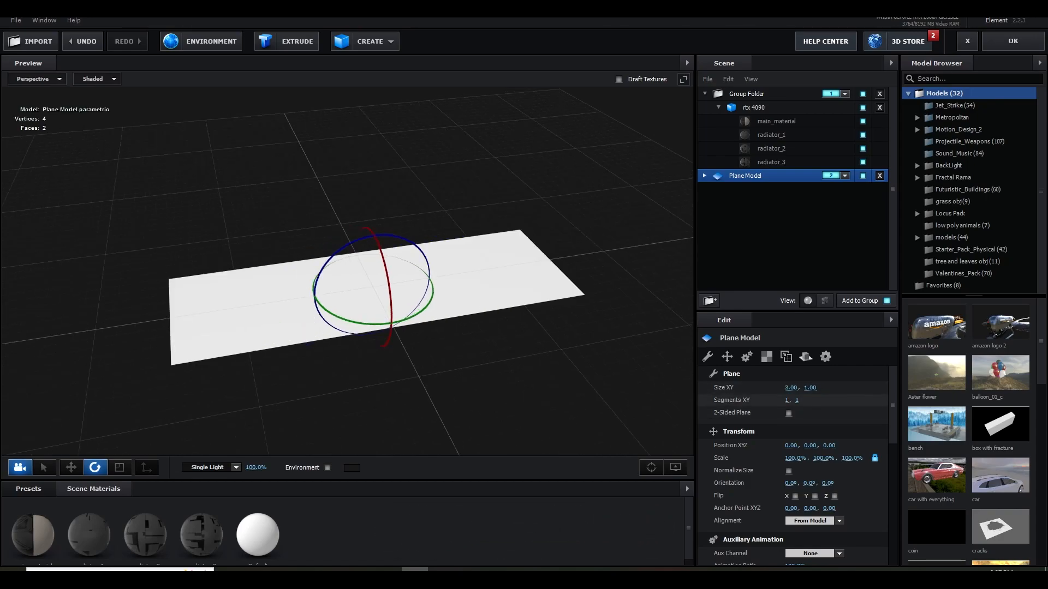
{"action": "left_click", "coordinate": [816, 388]}
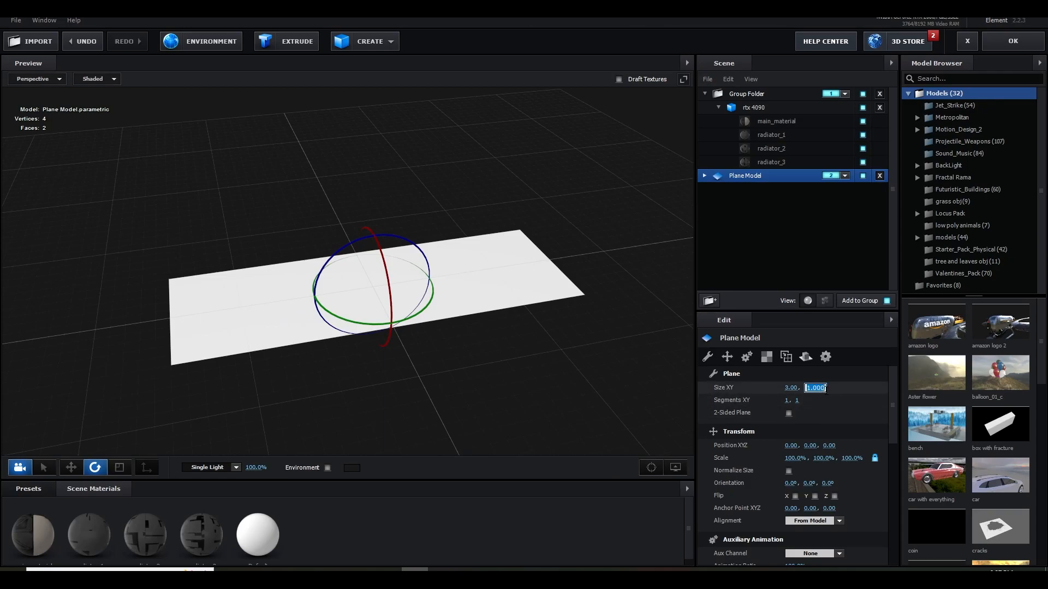
{"action": "type", "text": "5"}
{"action": "key", "text": "Return"}
Make the plane model two-sided and apply the Element scene to the composition.
{"action": "left_click_drag", "start_coordinate": [573, 379], "coordinate": [486, 345]}
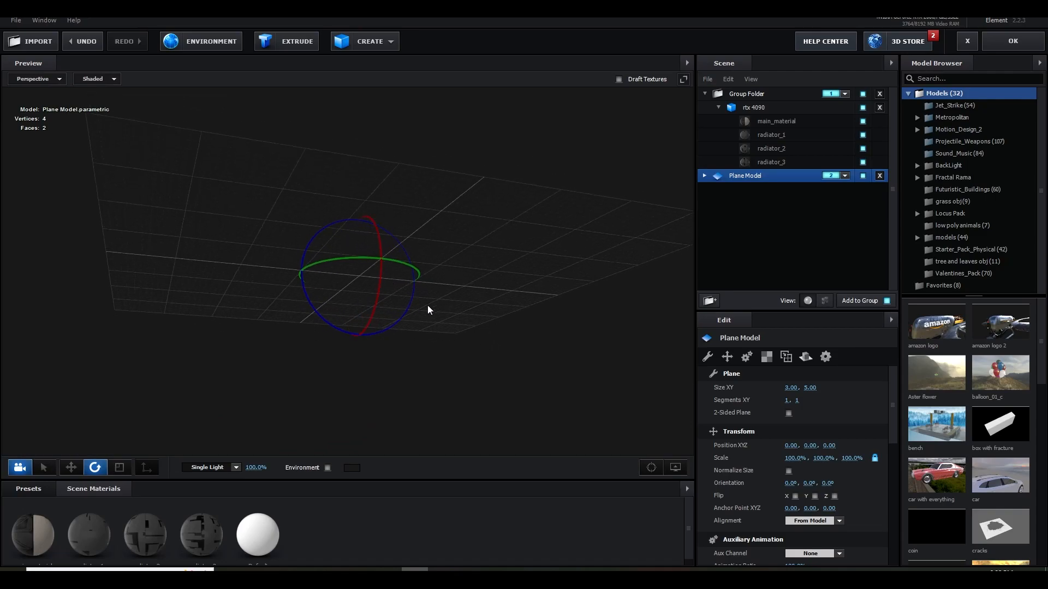
{"action": "left_click", "coordinate": [788, 413]}
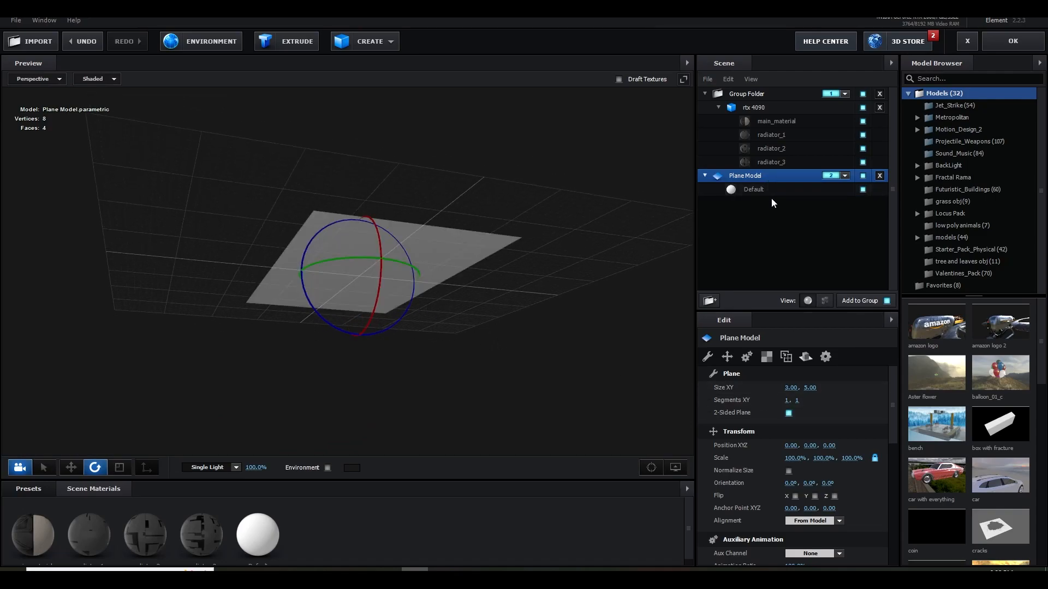
{"action": "left_click", "coordinate": [1012, 41]}
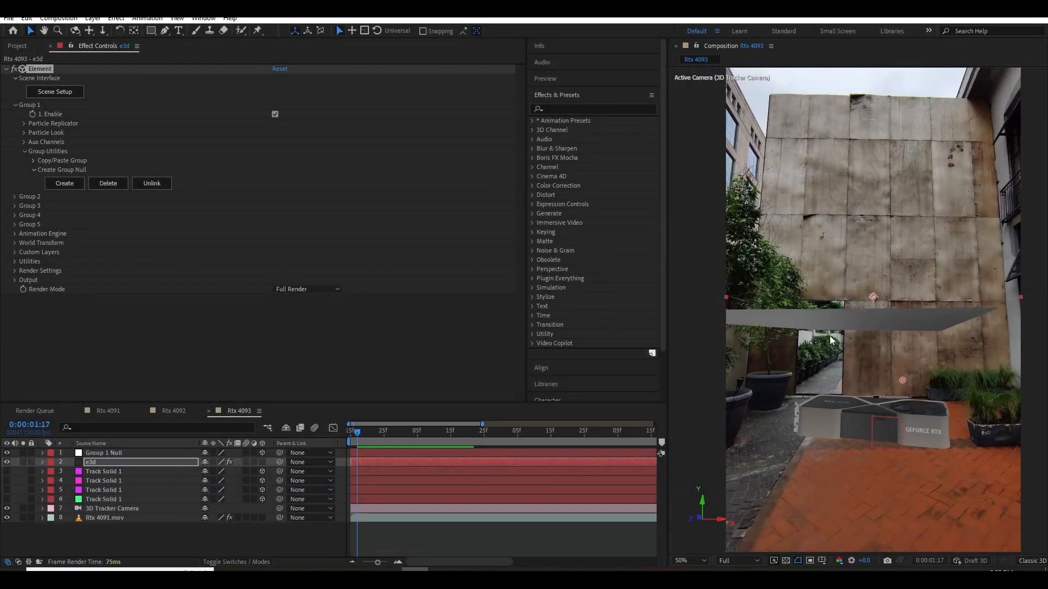
Create a group null for Element's Group 2, which holds the plane.
{"action": "left_click", "coordinate": [15, 106]}
{"action": "left_click", "coordinate": [15, 115]}
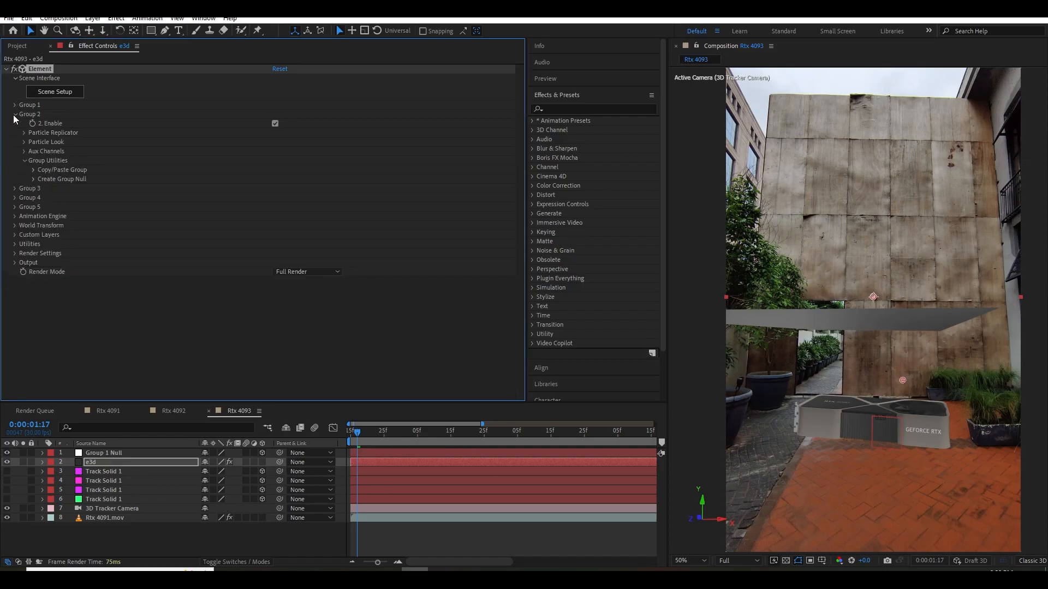
{"action": "left_click", "coordinate": [34, 180]}
{"action": "left_click", "coordinate": [64, 192]}
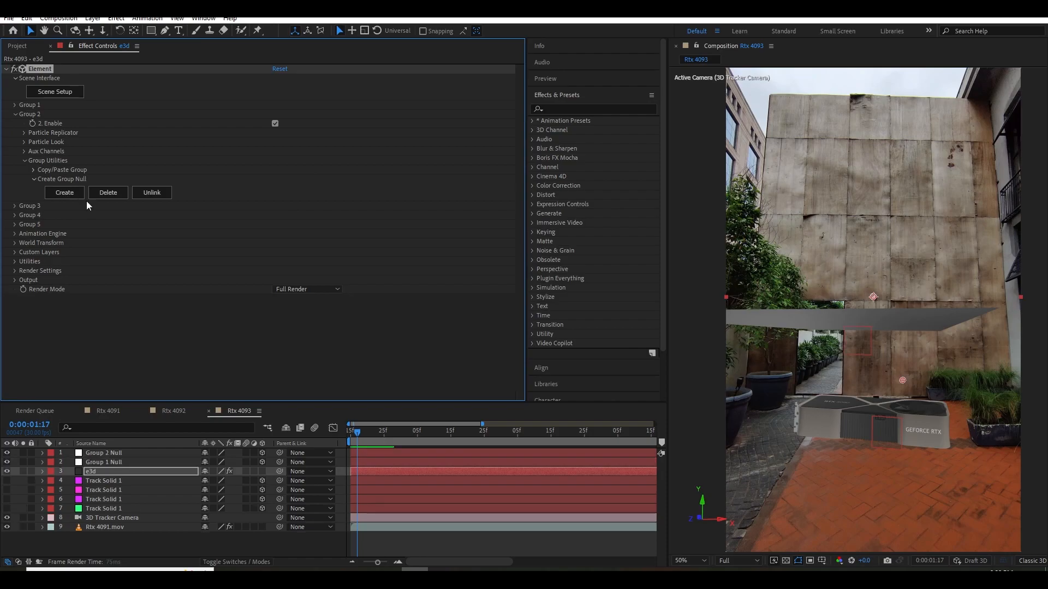
Move the Group 2 Null so the plane lies under the graphics card, and set its Y Rotation to about -4.8°.
{"action": "left_click_drag", "start_coordinate": [848, 281], "coordinate": [804, 381]}
{"action": "scroll", "coordinate": [847, 371], "scroll_direction": "up", "scroll_amount": 2}
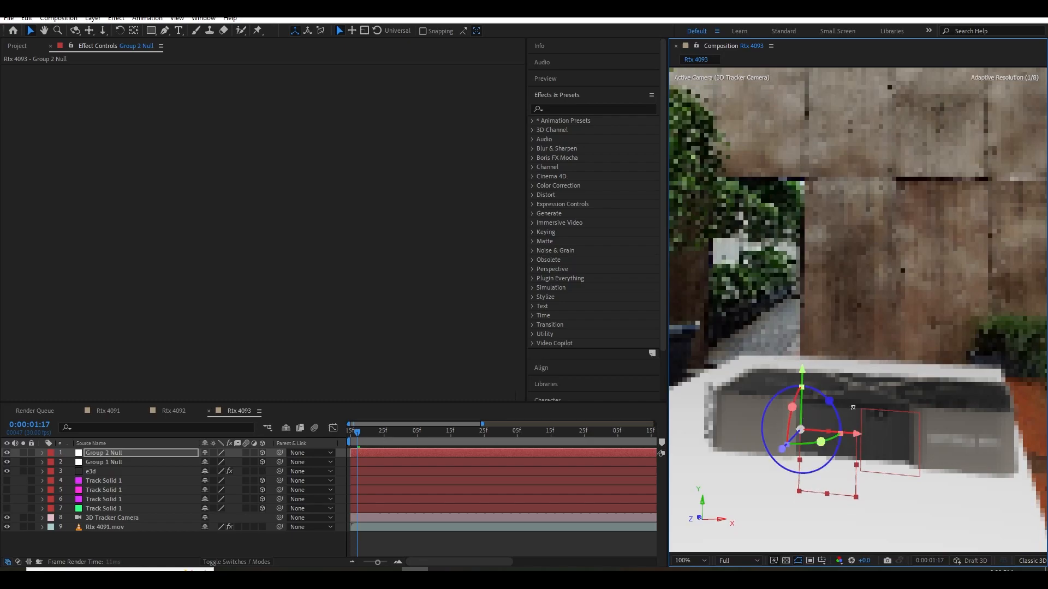
{"action": "scroll", "coordinate": [916, 435], "scroll_direction": "down", "scroll_amount": 2}
{"action": "left_click_drag", "start_coordinate": [918, 433], "coordinate": [940, 426]}
{"action": "key", "text": "r"}
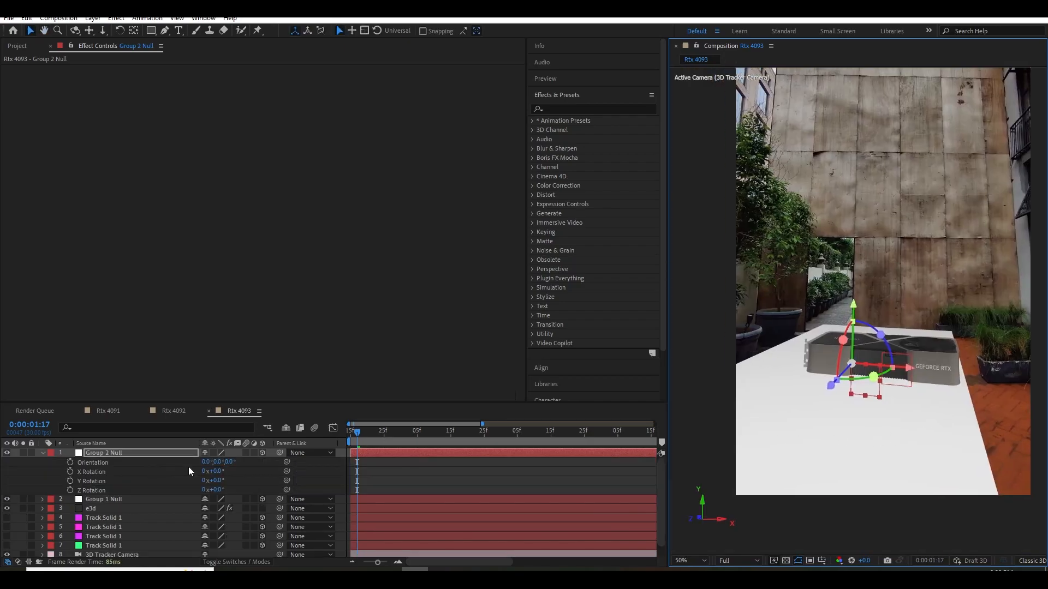
{"action": "left_click_drag", "start_coordinate": [890, 373], "coordinate": [924, 370]}
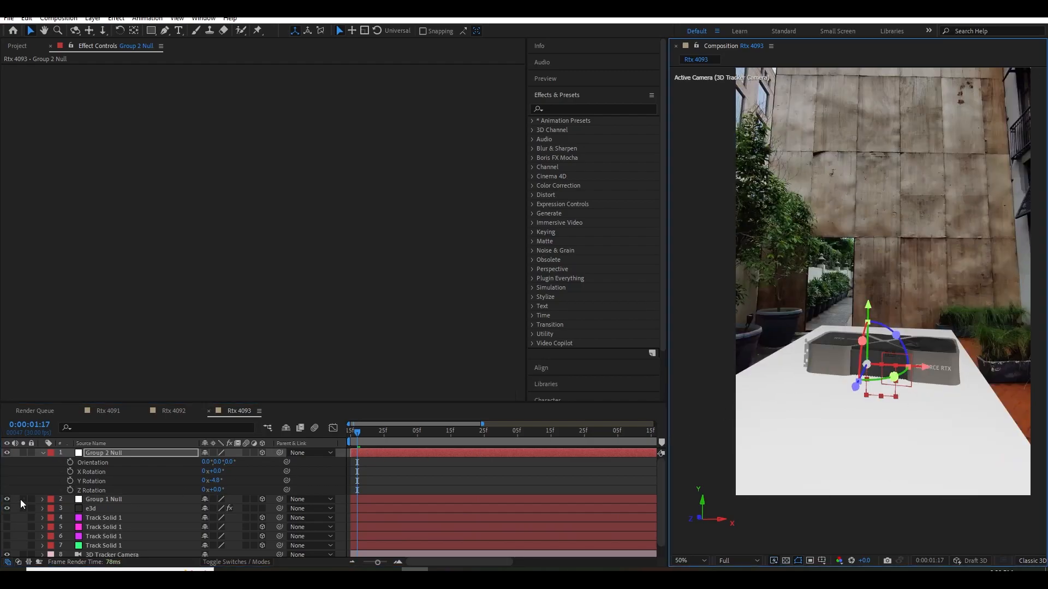
{"action": "left_click", "coordinate": [42, 453]}
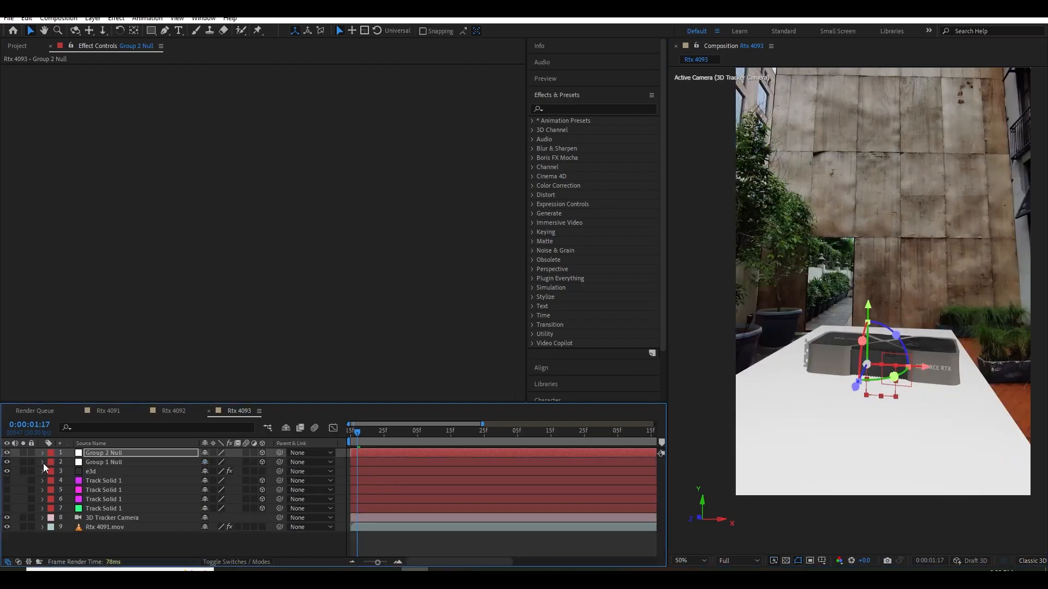
Rename the Group 2 Null as floor control and the Group 1 Null as GPU control.
{"action": "left_click", "coordinate": [115, 453]}
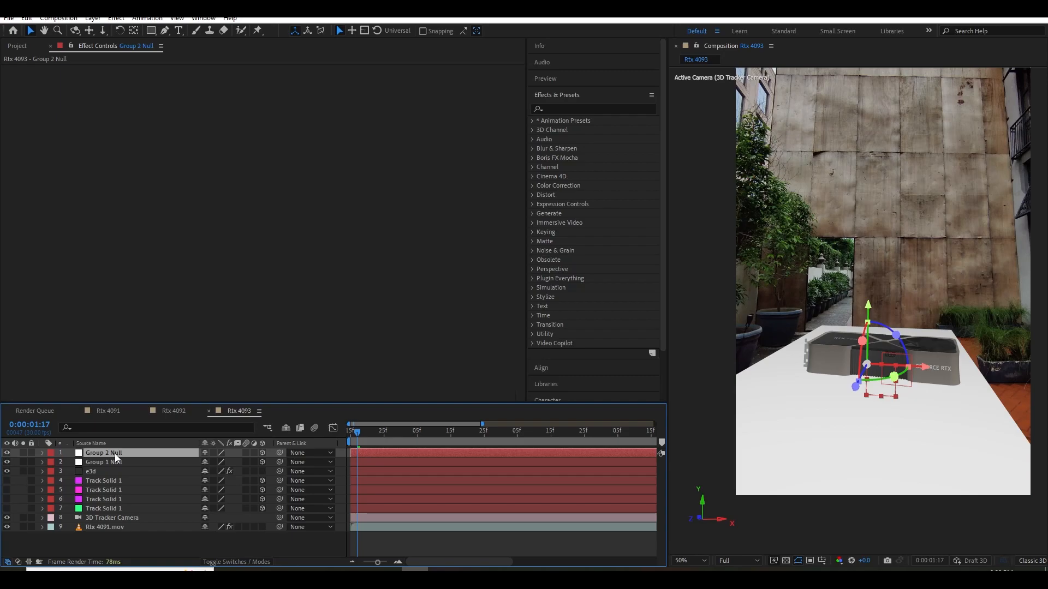
{"action": "key", "text": "Return"}
{"action": "type", "text": "floor control"}
{"action": "left_click", "coordinate": [110, 459]}
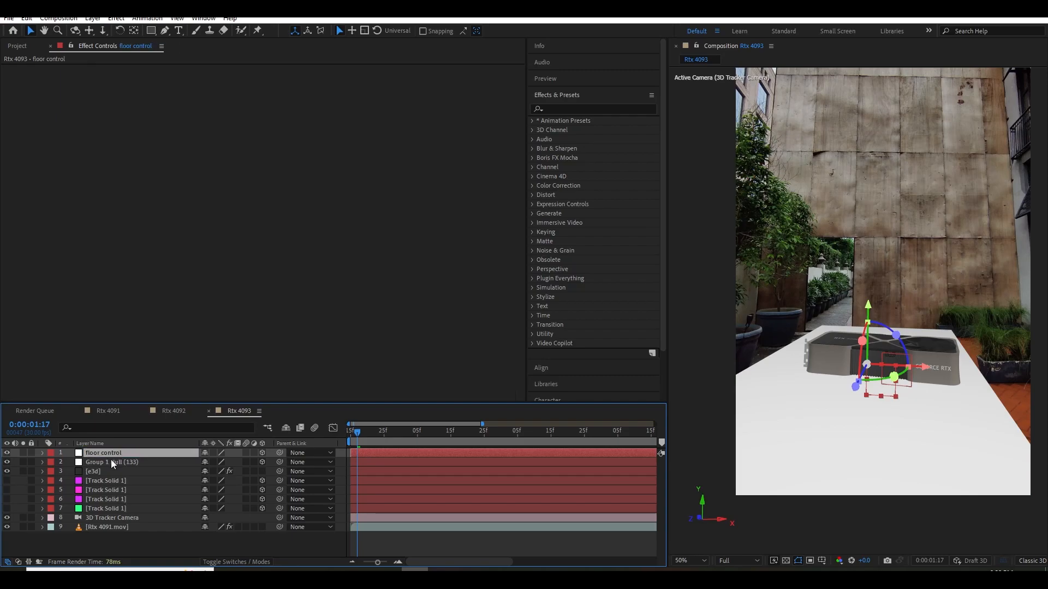
{"action": "key", "text": "Return"}
{"action": "type", "text": "GPu control"}
Enable ambient occlusion in the render settings of the e3d layer's Element effect.
{"action": "left_click", "coordinate": [103, 472]}
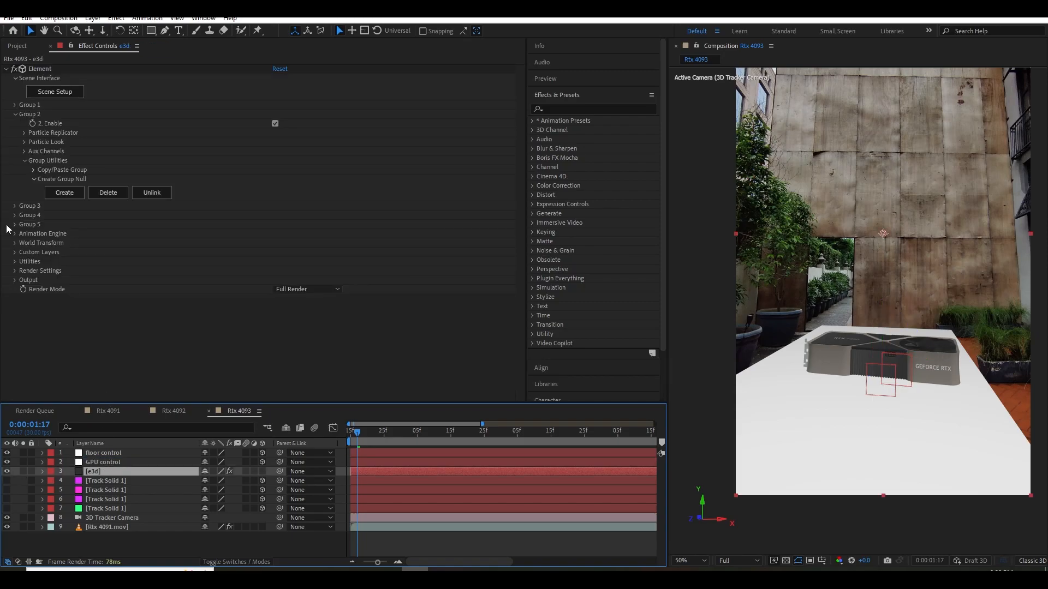
{"action": "left_click", "coordinate": [15, 271]}
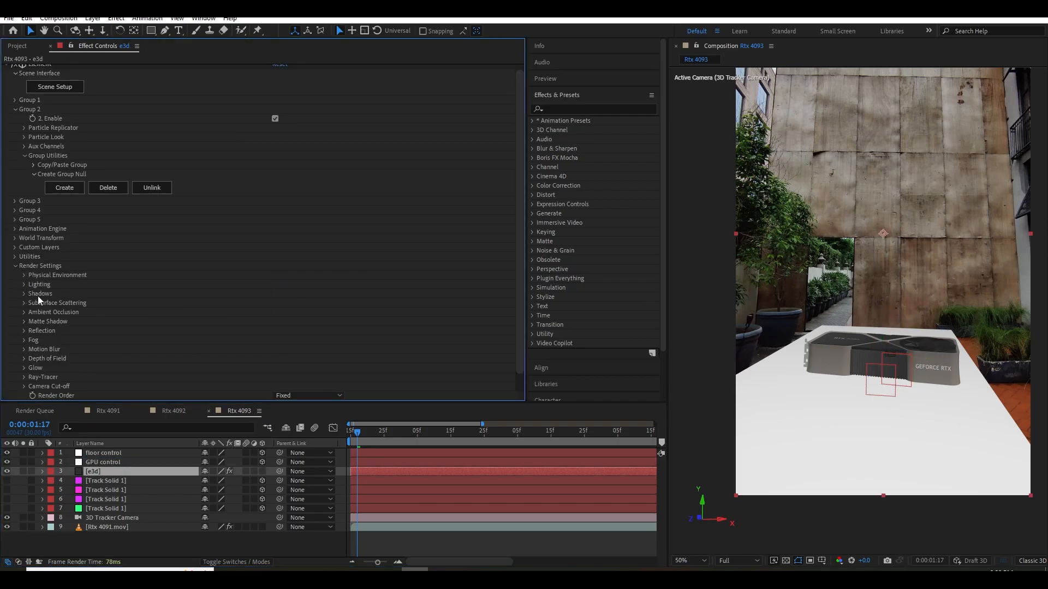
{"action": "left_click", "coordinate": [24, 312]}
{"action": "scroll", "coordinate": [152, 322], "scroll_direction": "down", "scroll_amount": 2}
{"action": "left_click", "coordinate": [283, 266]}
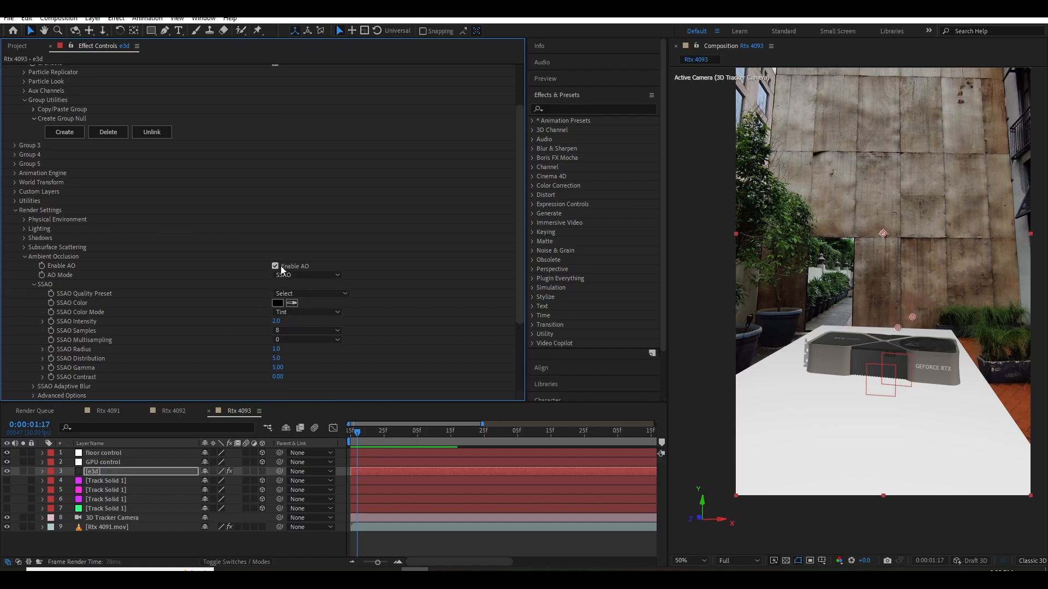
Try raising the SSAO Intensity to 38.0 while viewing the graphics card up close.
{"action": "scroll", "coordinate": [878, 382], "scroll_direction": "up", "scroll_amount": 2}
{"action": "left_click_drag", "start_coordinate": [873, 350], "coordinate": [881, 353]}
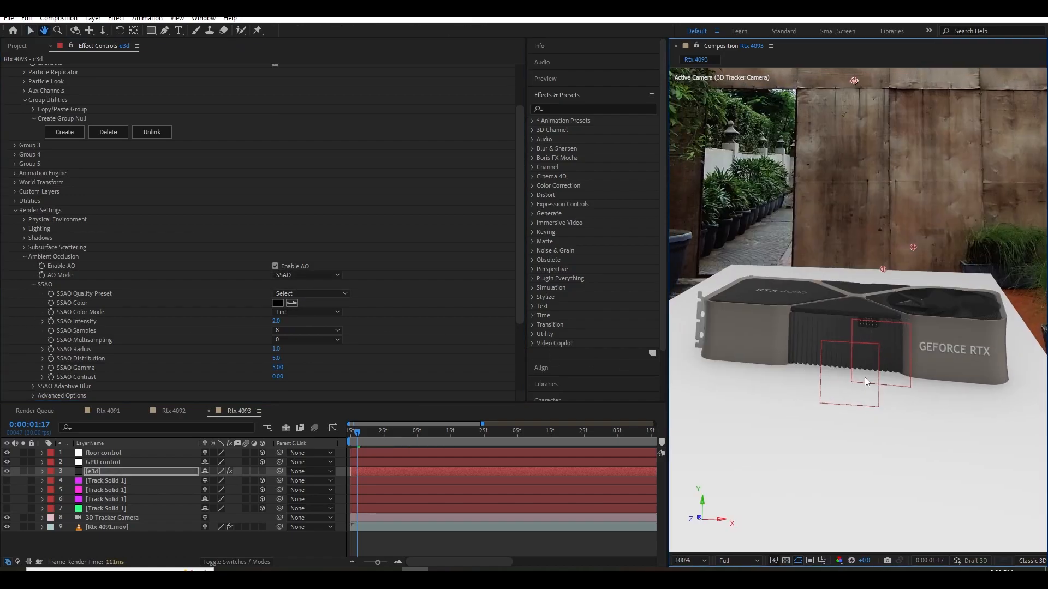
{"action": "left_click_drag", "start_coordinate": [277, 321], "coordinate": [483, 324]}
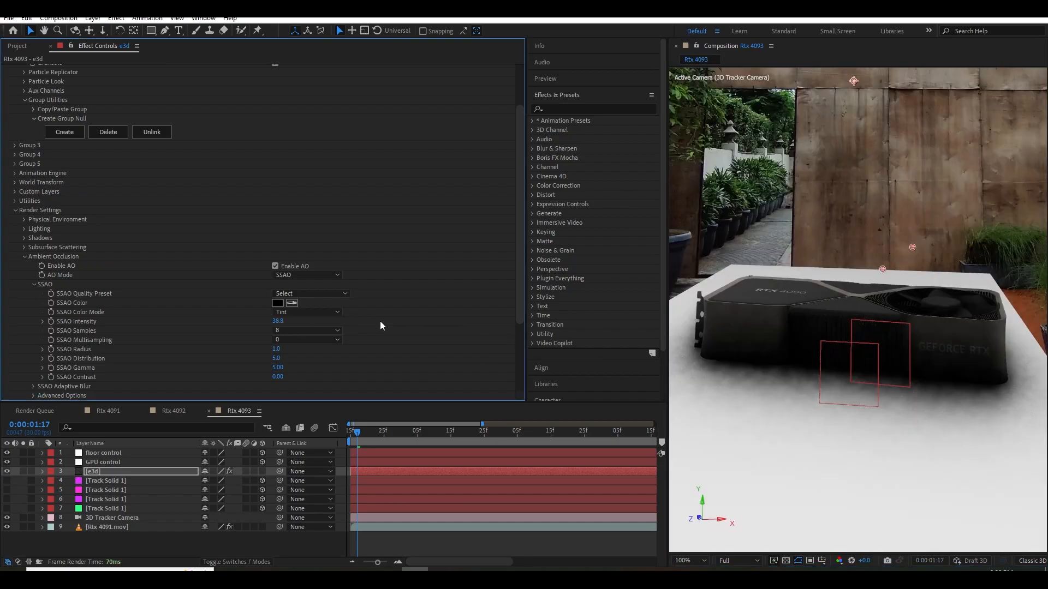
Switch the AO Mode to Ray-Traced and set the RTAO Max Distance to 400.
{"action": "left_click", "coordinate": [317, 277]}
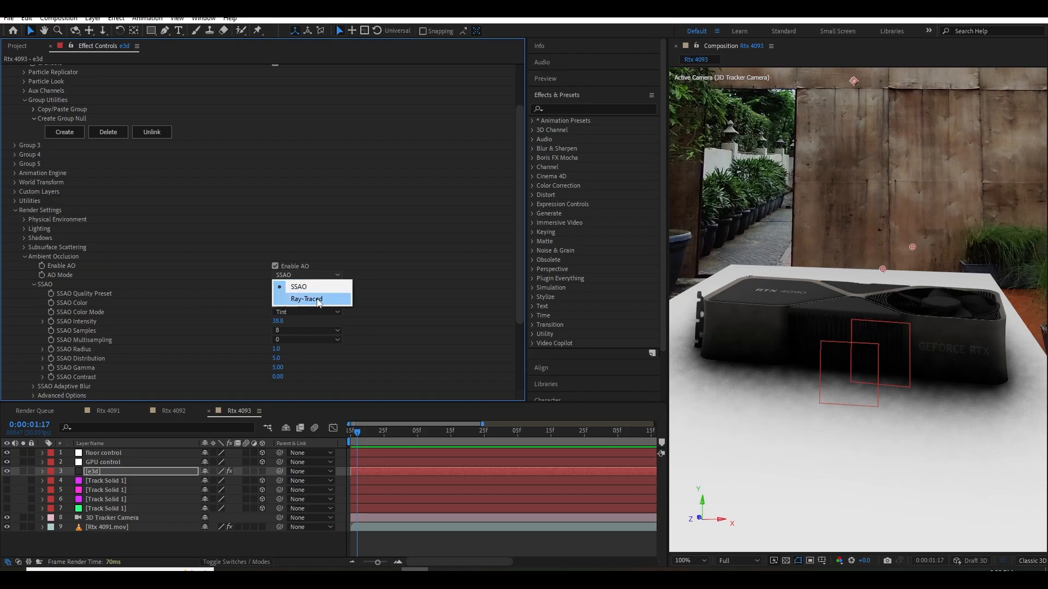
{"action": "left_click", "coordinate": [304, 301]}
{"action": "scroll", "coordinate": [263, 306], "scroll_direction": "down", "scroll_amount": 3}
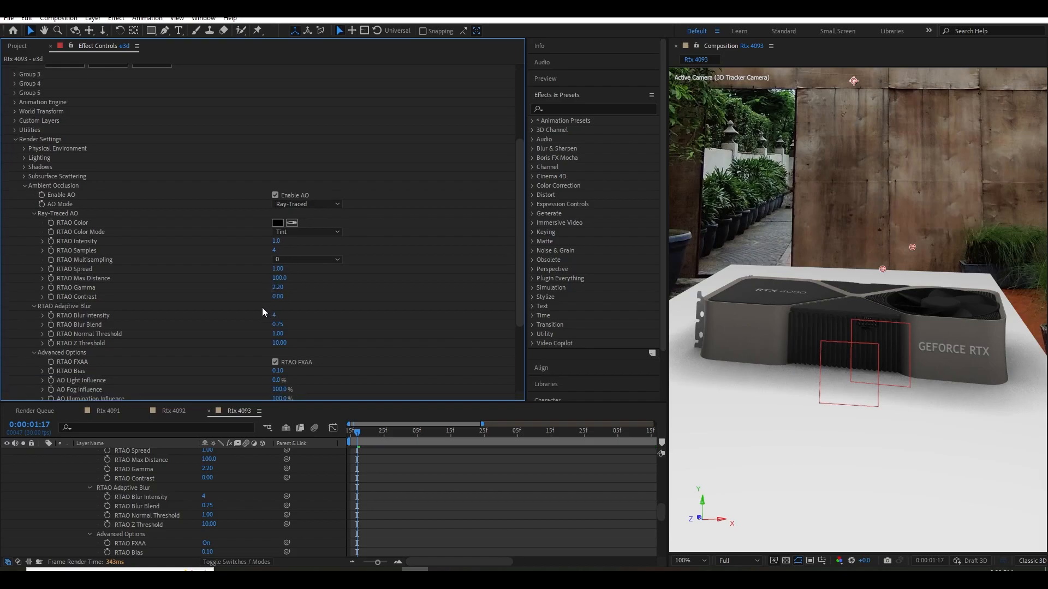
{"action": "scroll", "coordinate": [262, 337], "scroll_direction": "down", "scroll_amount": 1}
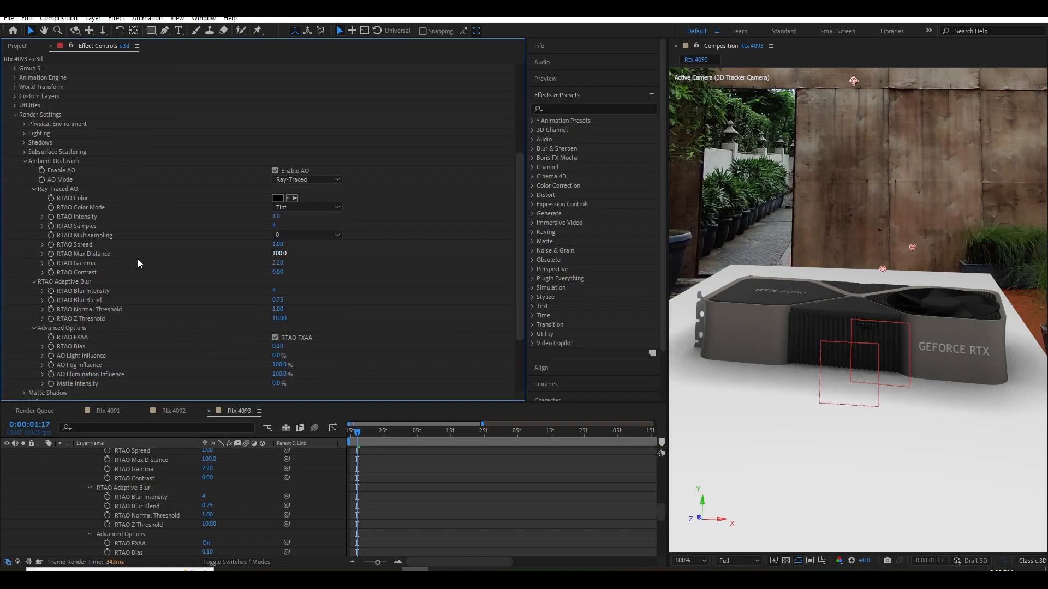
{"action": "left_click", "coordinate": [278, 253]}
{"action": "type", "text": "400"}
{"action": "key", "text": "Return"}
Set the RTAO Contrast to 0.80 and the RTAO Gamma to 2.00.
{"action": "left_click", "coordinate": [278, 272]}
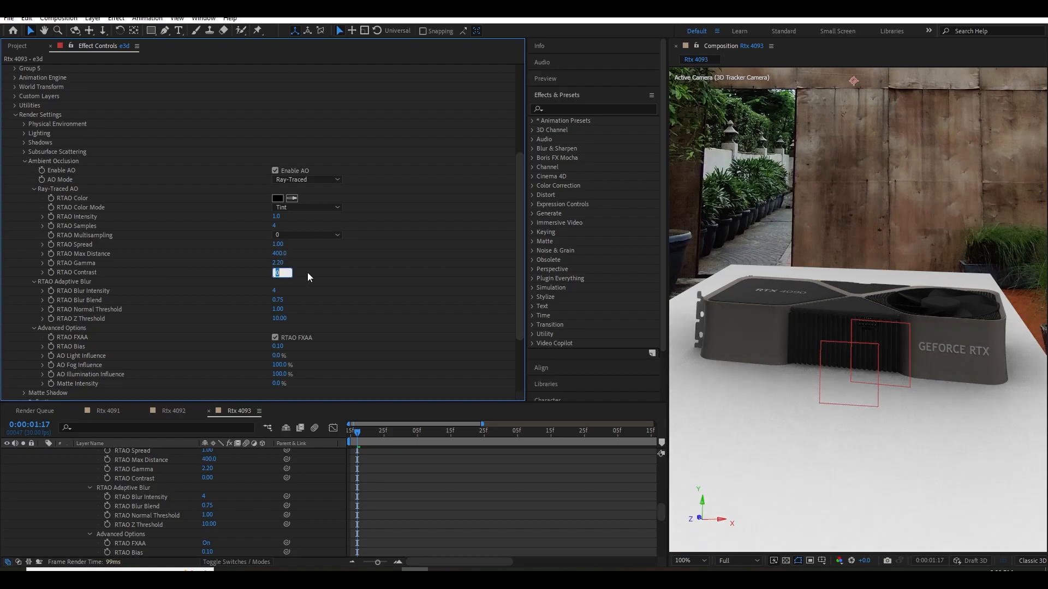
{"action": "type", "text": "0.8"}
{"action": "key", "text": "Return"}
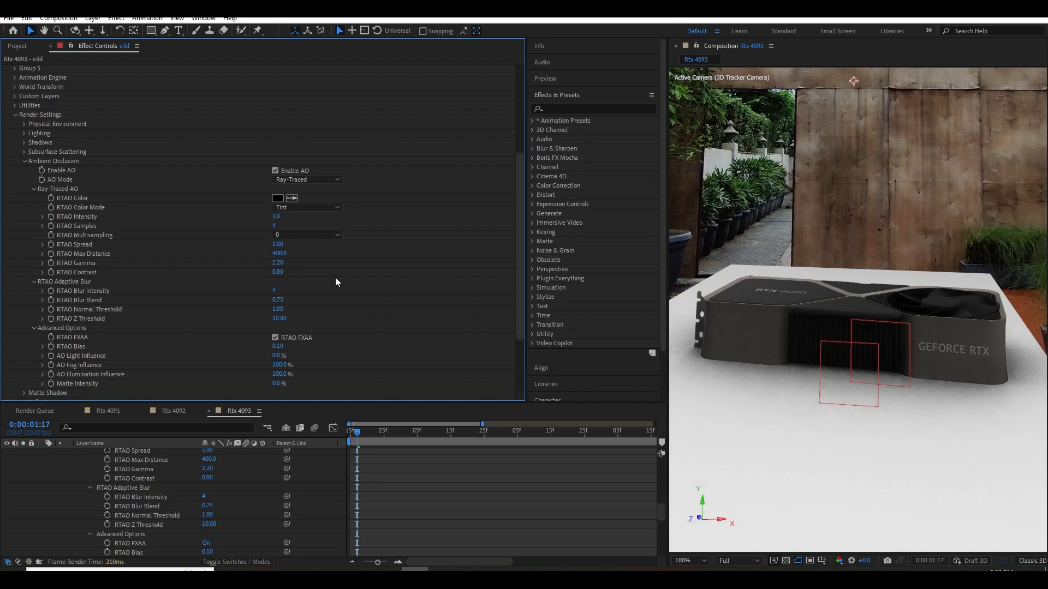
{"action": "left_click", "coordinate": [278, 263]}
{"action": "type", "text": "2"}
{"action": "key", "text": "Return"}
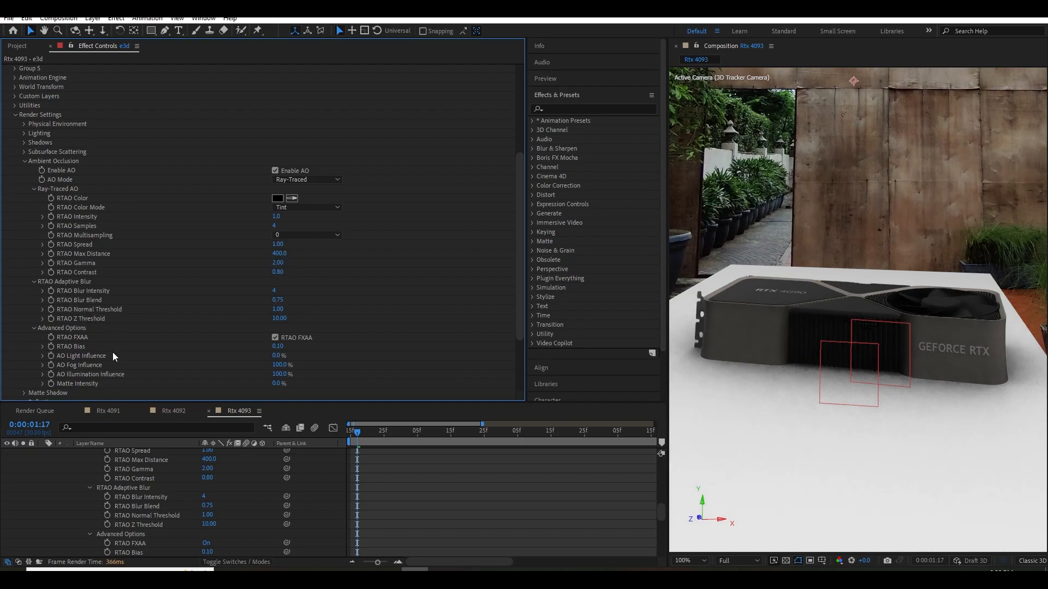
Set the RTAO Bias to 1.00, the RTAO Spread to 0.88 and the RTAO Multisampling to 2.
{"action": "left_click", "coordinate": [277, 346]}
{"action": "type", "text": "1"}
{"action": "key", "text": "Return"}
{"action": "left_click_drag", "start_coordinate": [277, 245], "coordinate": [273, 244]}
{"action": "left_click", "coordinate": [306, 235]}
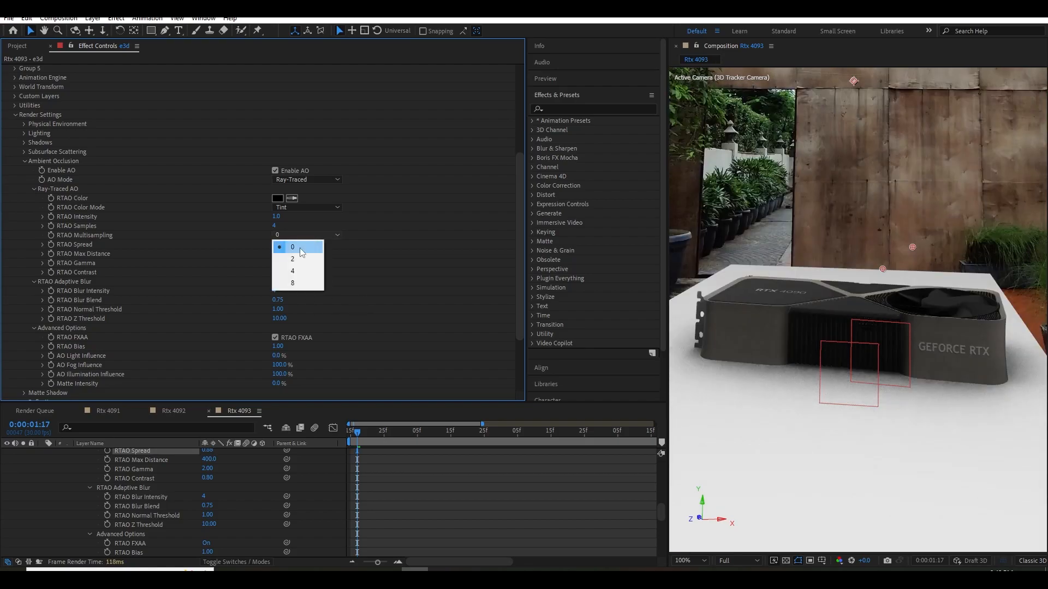
{"action": "left_click", "coordinate": [309, 265]}
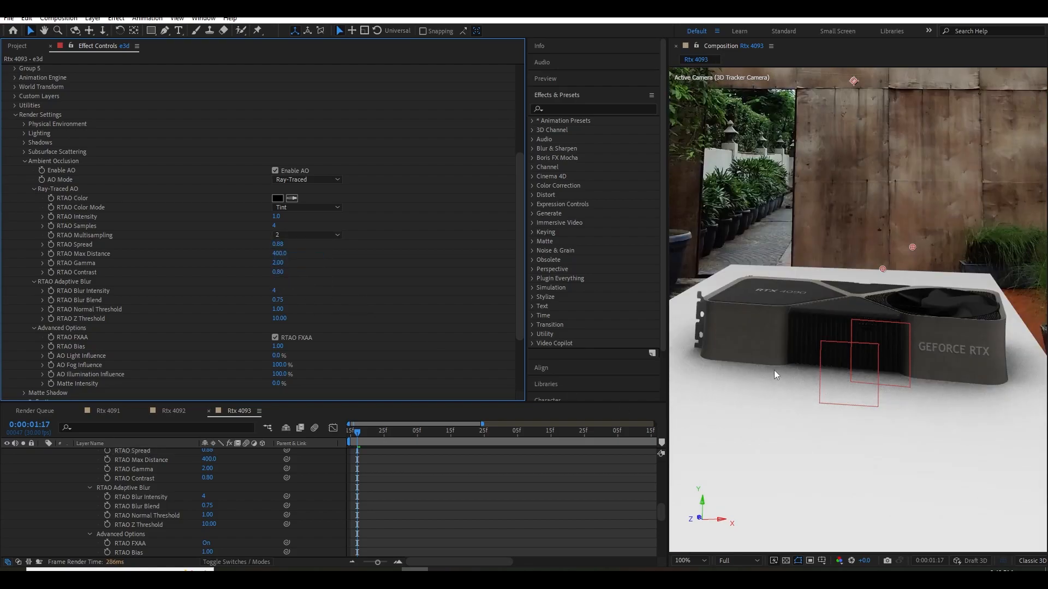
Try 12 RTAO Samples while checking the shading where the graphics card meets the floor.
{"action": "key", "text": "period"}
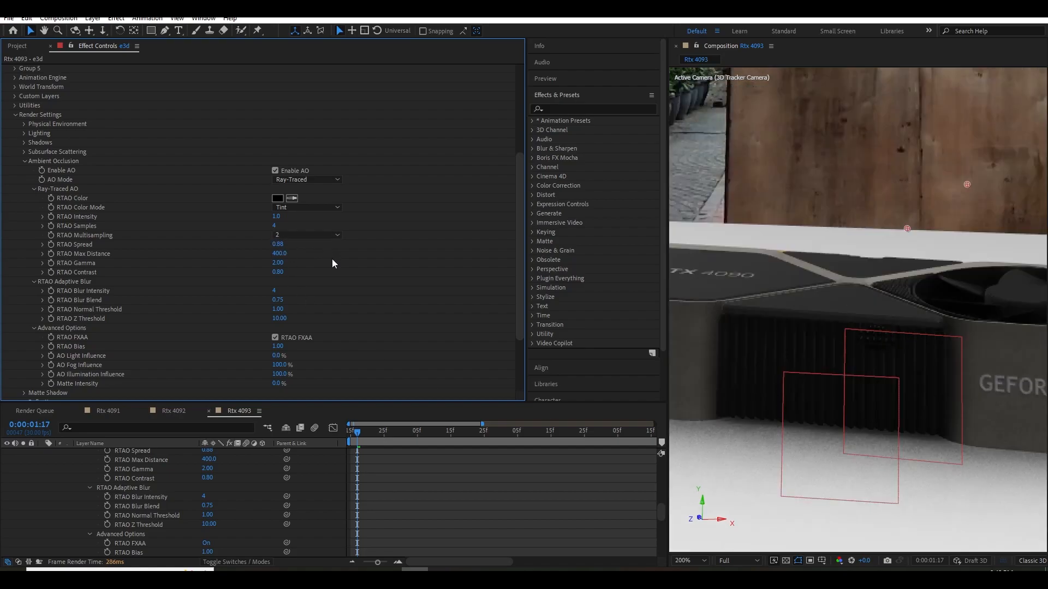
{"action": "scroll", "coordinate": [334, 265], "scroll_direction": "up", "scroll_amount": 2}
{"action": "left_click", "coordinate": [275, 258]}
{"action": "type", "text": "12"}
{"action": "key", "text": "Return"}
{"action": "key", "text": "comma"}
{"action": "key", "text": "comma"}
{"action": "key", "text": "comma"}
Set the RTAO Samples to 8 and check the contact shading around the graphics card.
{"action": "left_click", "coordinate": [275, 258]}
{"action": "type", "text": "8"}
{"action": "key", "text": "Return"}
{"action": "scroll", "coordinate": [392, 267], "scroll_direction": "down", "scroll_amount": 2}
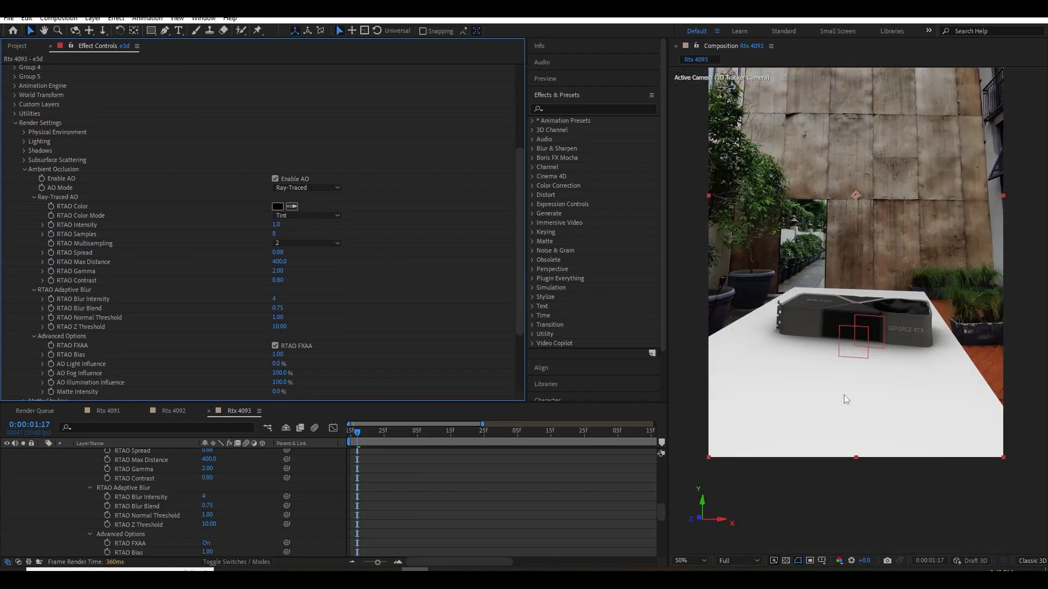
{"action": "scroll", "coordinate": [844, 395], "scroll_direction": "up", "scroll_amount": 2}
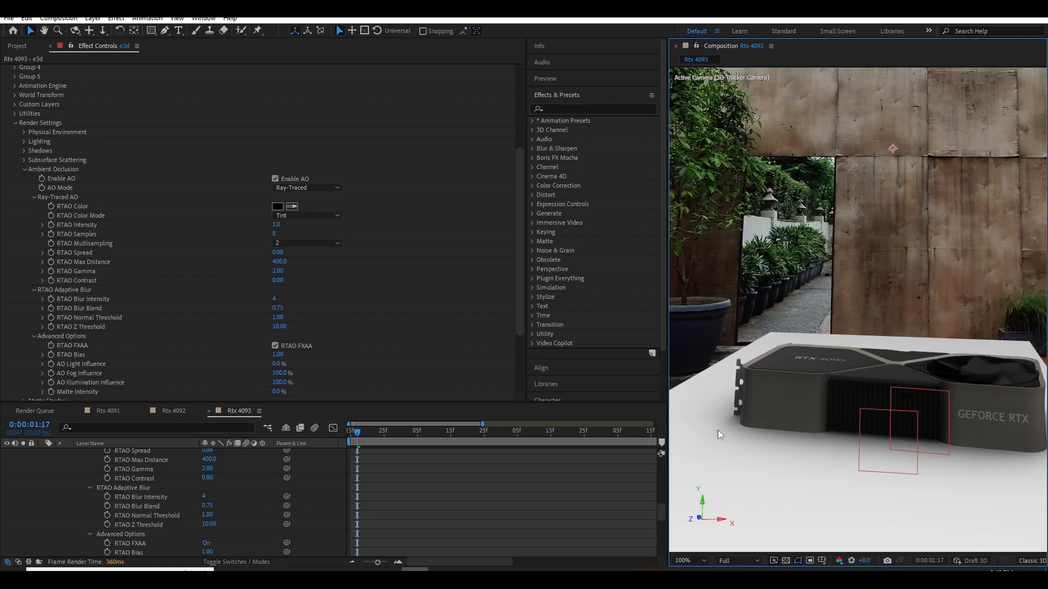
{"action": "scroll", "coordinate": [783, 429], "scroll_direction": "down", "scroll_amount": 2}
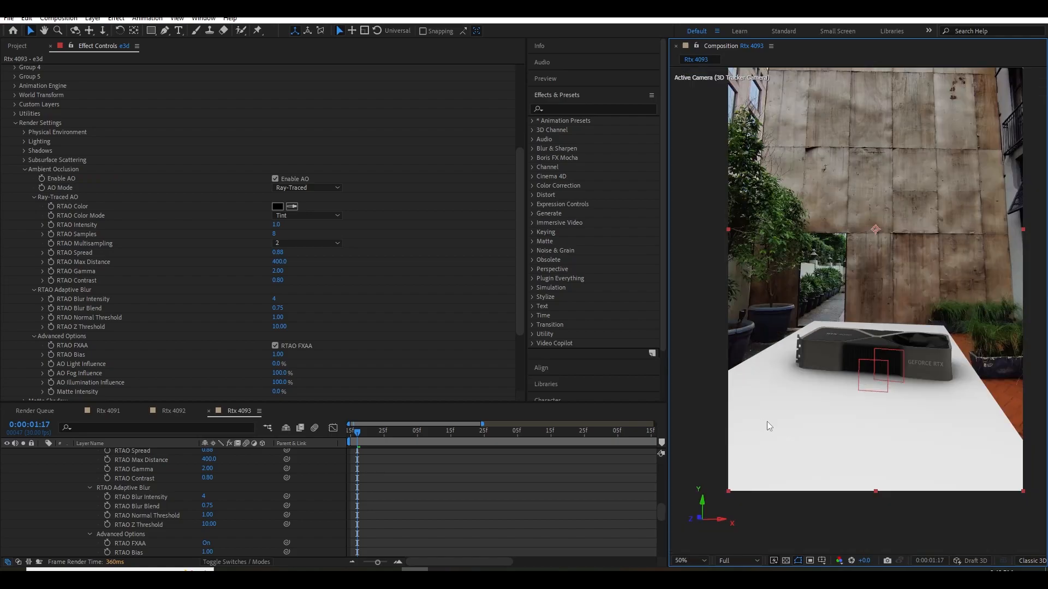
Enable Matte Shadow on the Plane Model's Default material in Scene Setup, apply the scene and check the card's shadow on the footage.
{"action": "scroll", "coordinate": [215, 216], "scroll_direction": "up", "scroll_amount": 10}
{"action": "left_click", "coordinate": [69, 92]}
{"action": "left_click", "coordinate": [747, 190]}
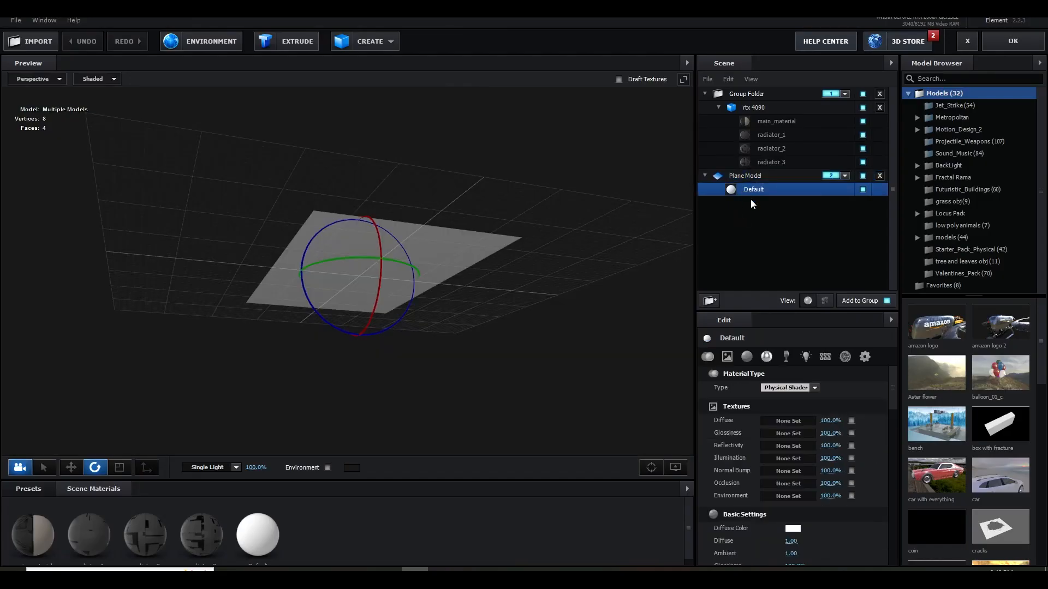
{"action": "left_click", "coordinate": [864, 359]}
{"action": "scroll", "coordinate": [839, 466], "scroll_direction": "down", "scroll_amount": 3}
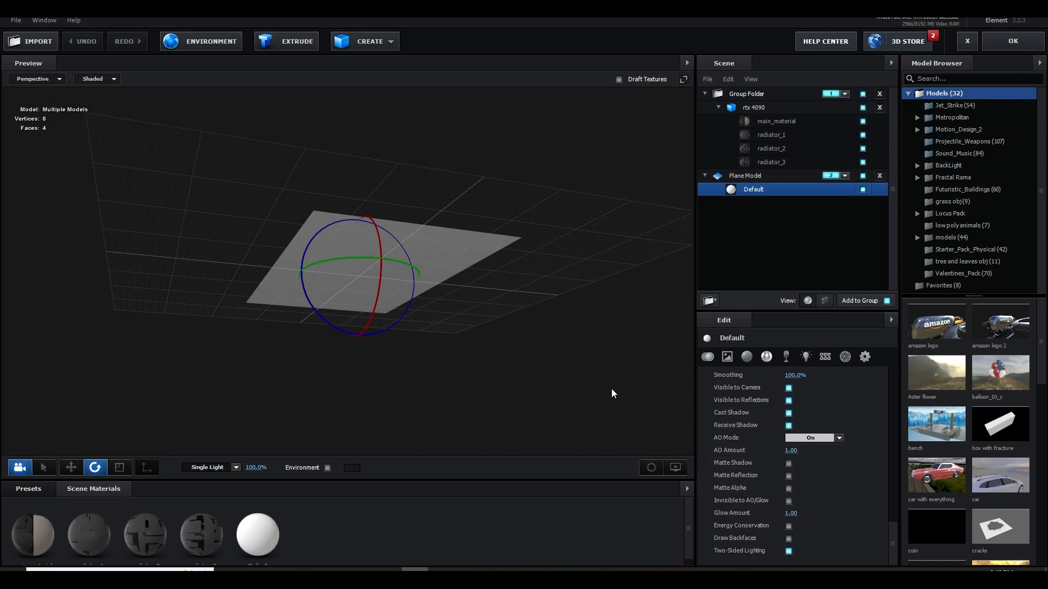
{"action": "scroll", "coordinate": [591, 371], "scroll_direction": "up", "scroll_amount": 5}
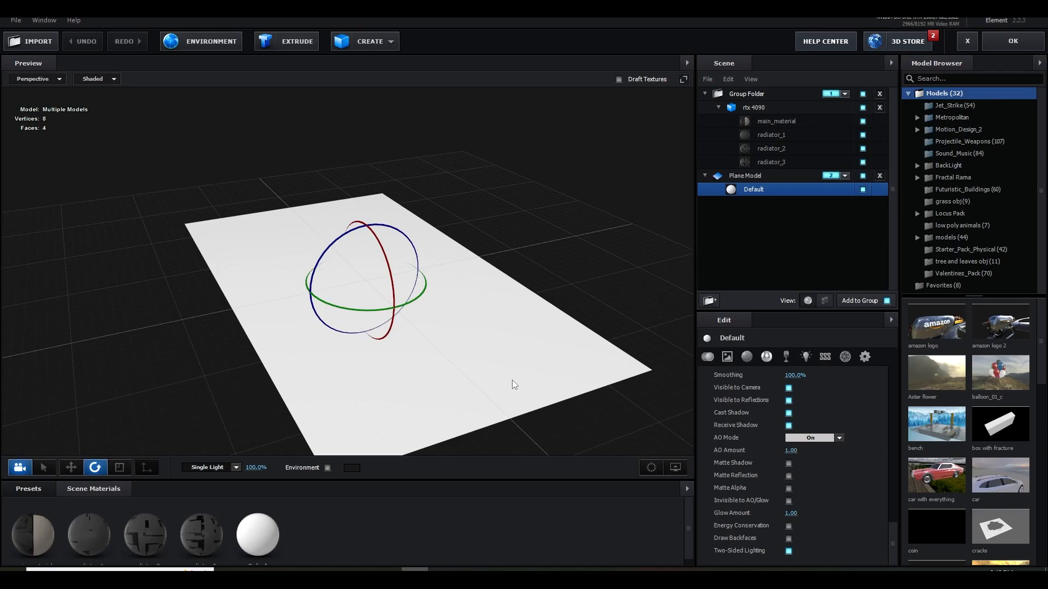
{"action": "left_click", "coordinate": [788, 464]}
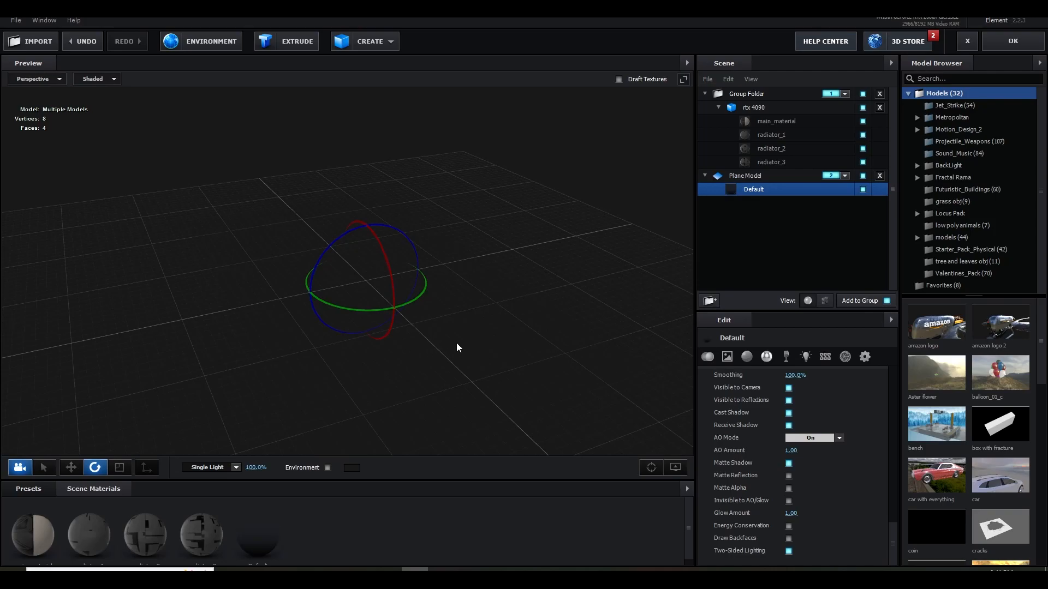
{"action": "left_click", "coordinate": [1010, 48]}
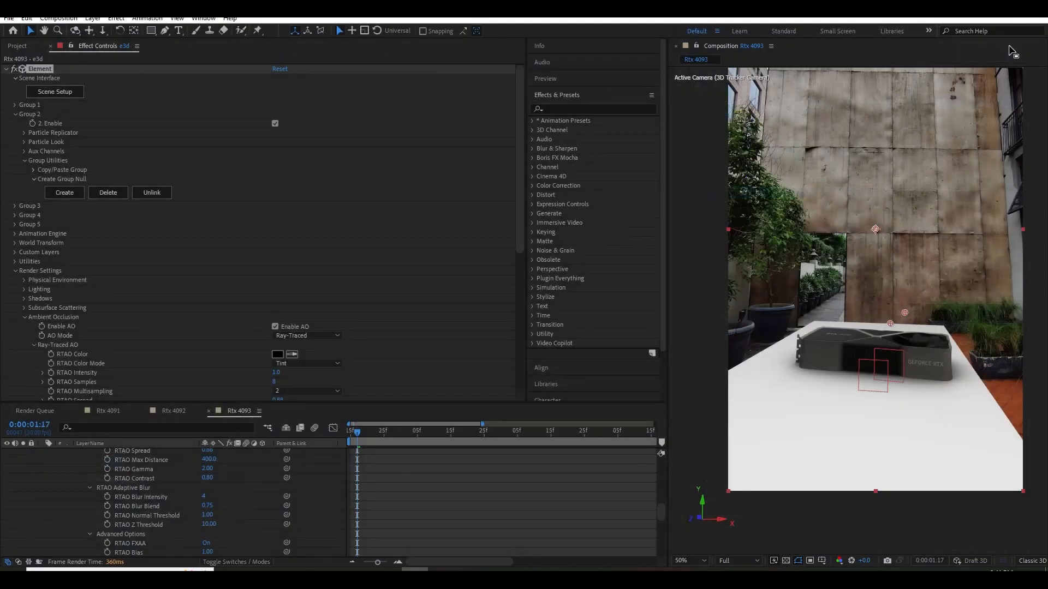
{"action": "key", "text": "period"}
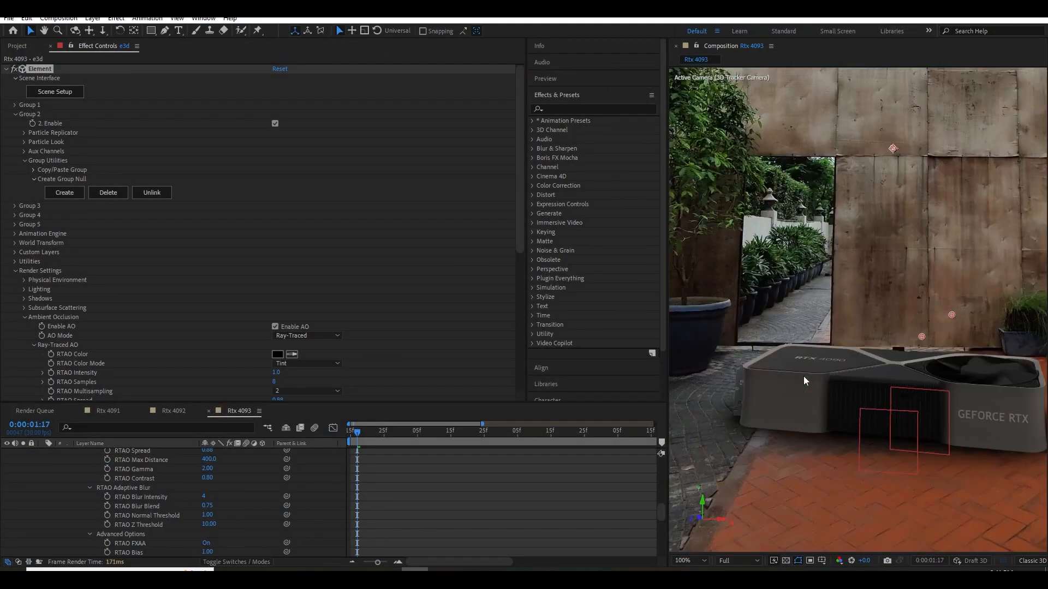
{"action": "key", "text": "comma"}
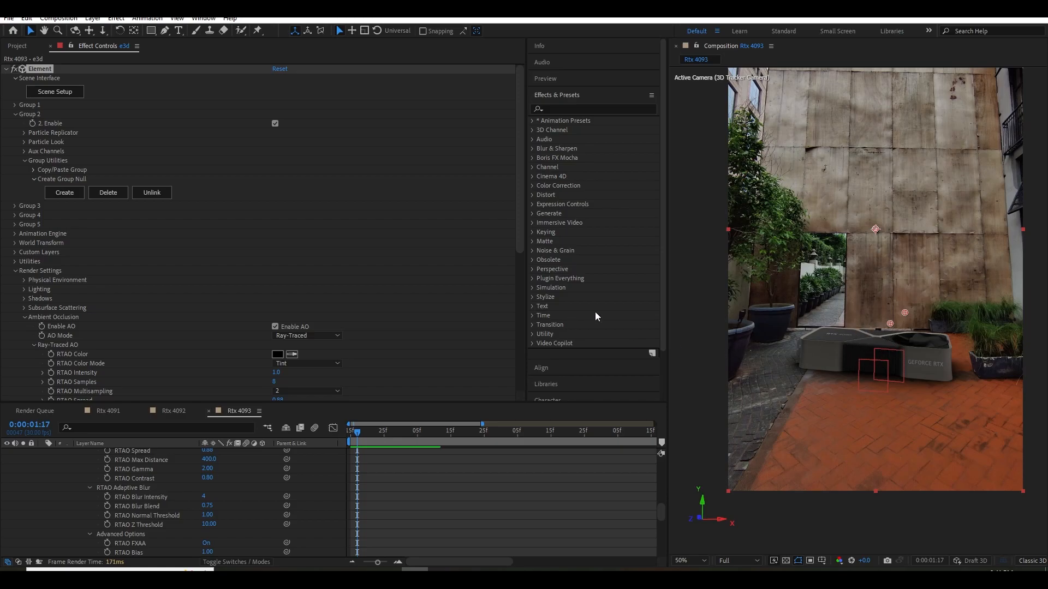
Set the Group 1 Particle Size to 5.00 and check the smaller graphics card without layer controls.
{"action": "left_click", "coordinate": [109, 270]}
{"action": "left_click", "coordinate": [14, 114]}
{"action": "left_click", "coordinate": [15, 105]}
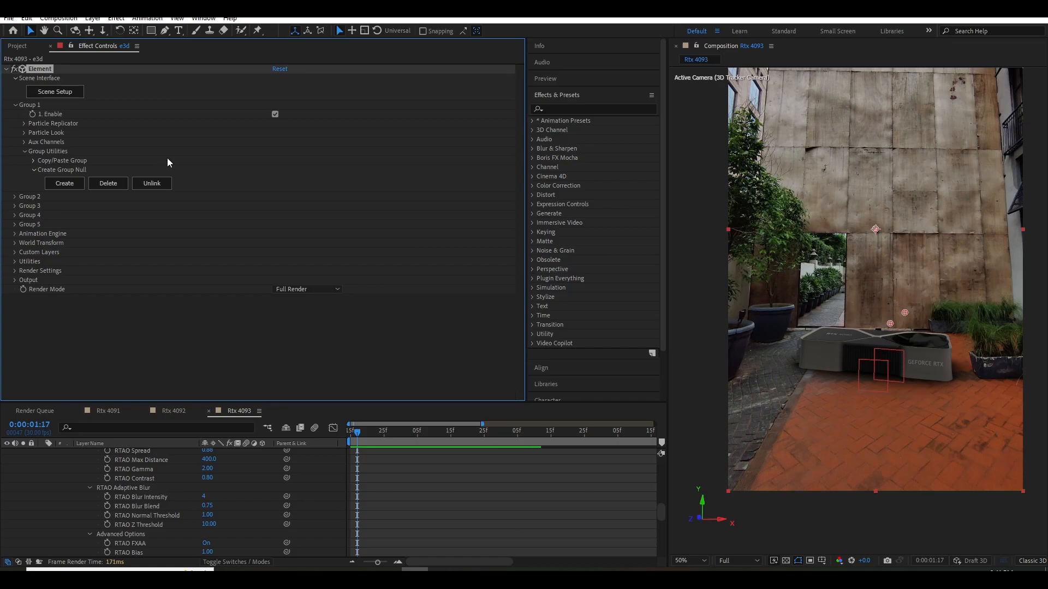
{"action": "left_click", "coordinate": [24, 123]}
{"action": "left_click", "coordinate": [24, 122]}
{"action": "left_click", "coordinate": [24, 133]}
{"action": "left_click", "coordinate": [278, 141]}
{"action": "type", "text": "5"}
{"action": "left_click", "coordinate": [326, 145]}
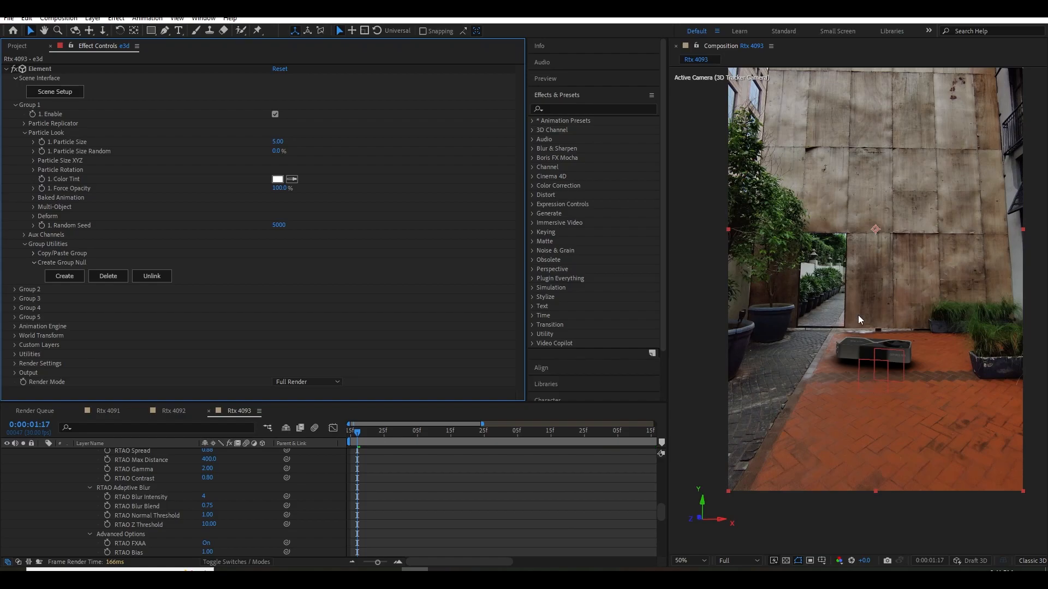
{"action": "key", "text": "ctrl+shift+a"}
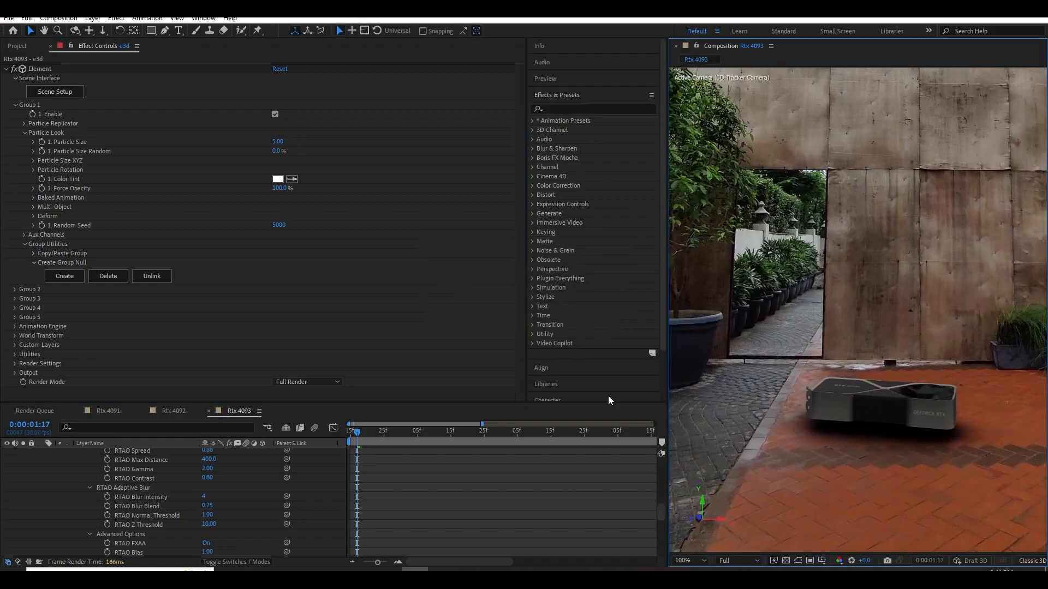
Change the Group 1 Replicator Shape to 3D Grid.
{"action": "left_click", "coordinate": [24, 123]}
{"action": "left_click", "coordinate": [307, 142]}
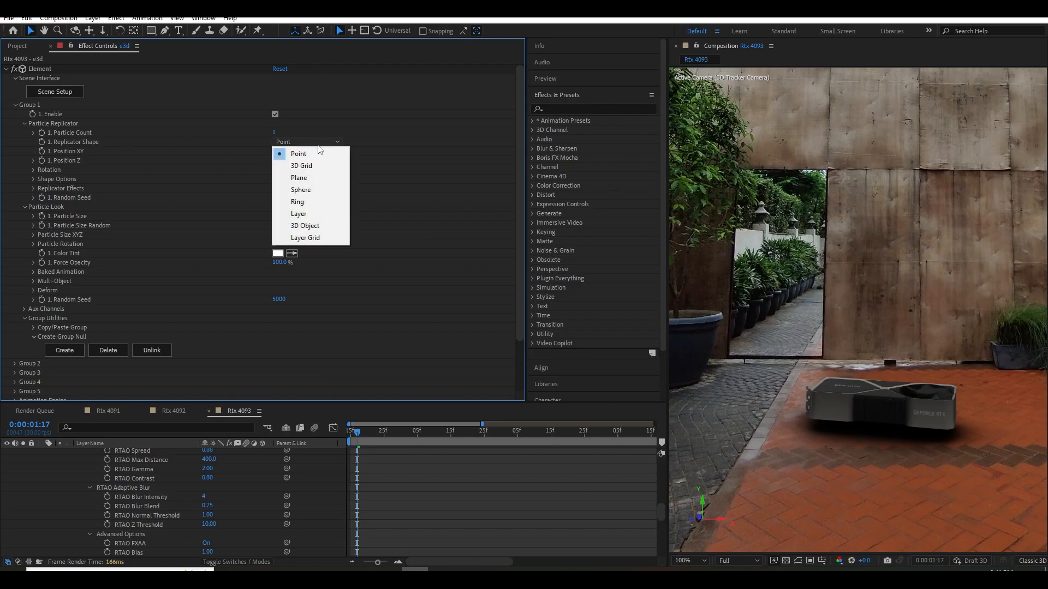
{"action": "left_click", "coordinate": [322, 165]}
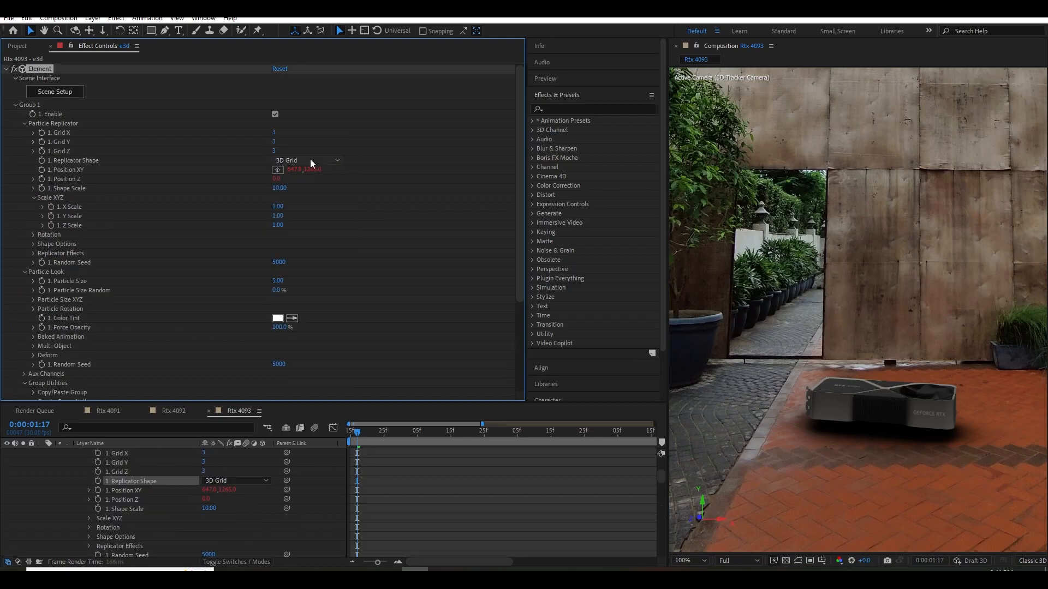
{"action": "left_click", "coordinate": [310, 160]}
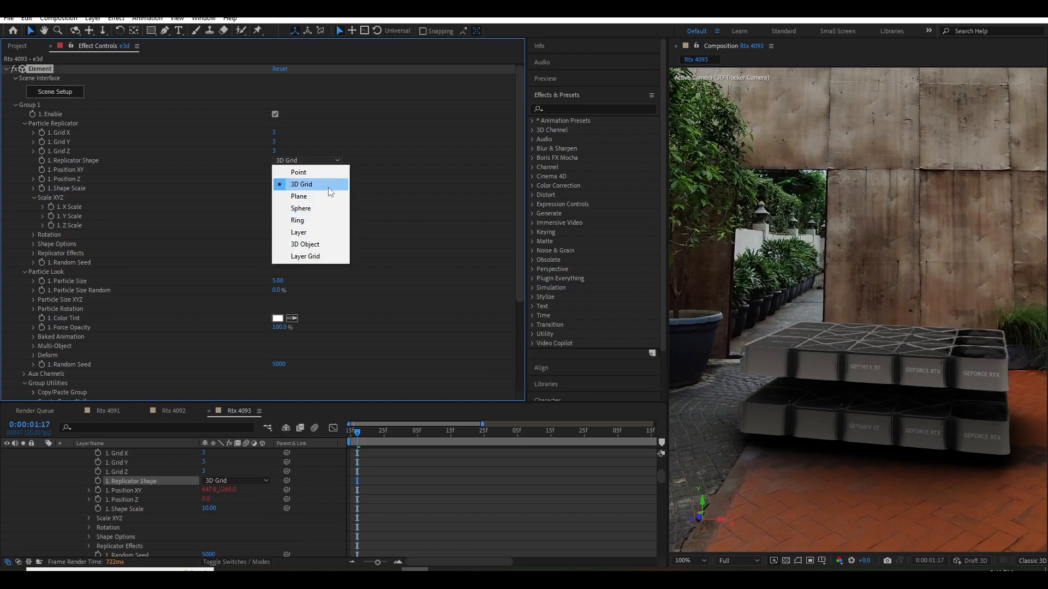
{"action": "left_click", "coordinate": [409, 188]}
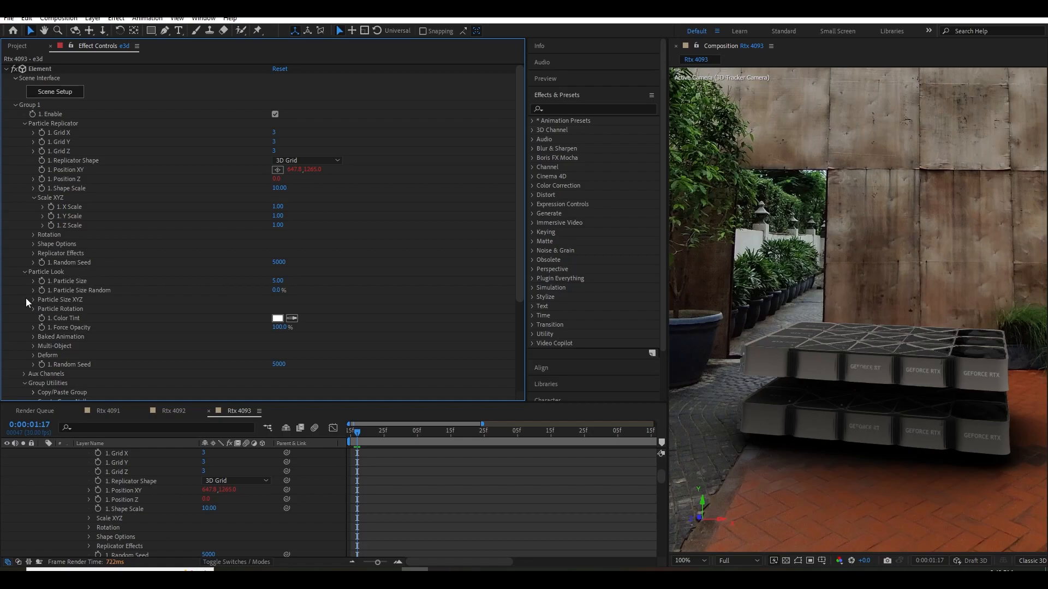
Set the Group 1 Y and Z Rotation Particle to 90° and the Shape Scale to 14.00.
{"action": "left_click", "coordinate": [33, 309]}
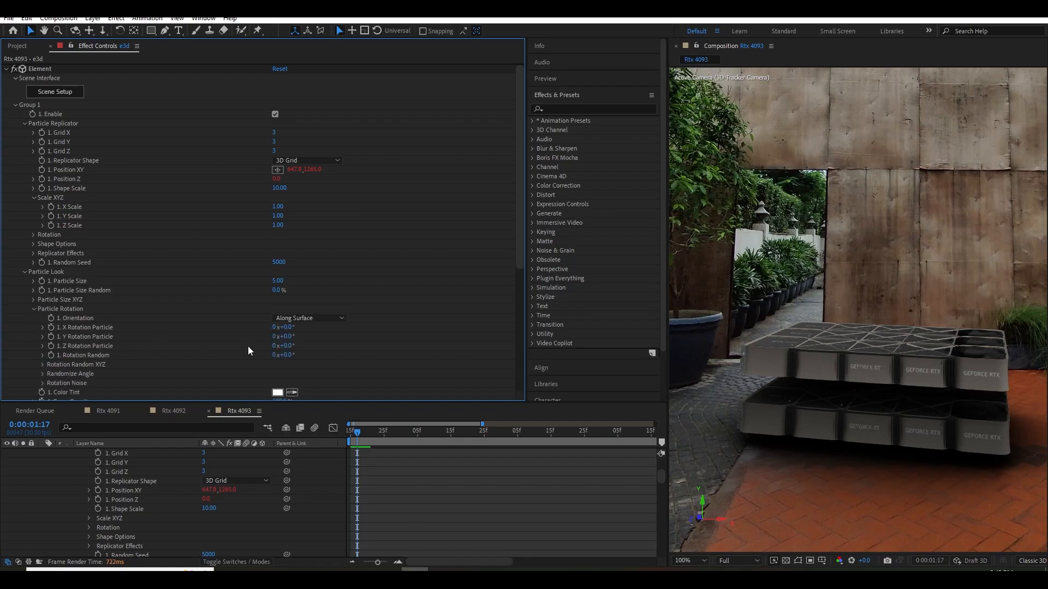
{"action": "left_click_drag", "start_coordinate": [286, 327], "coordinate": [310, 328]}
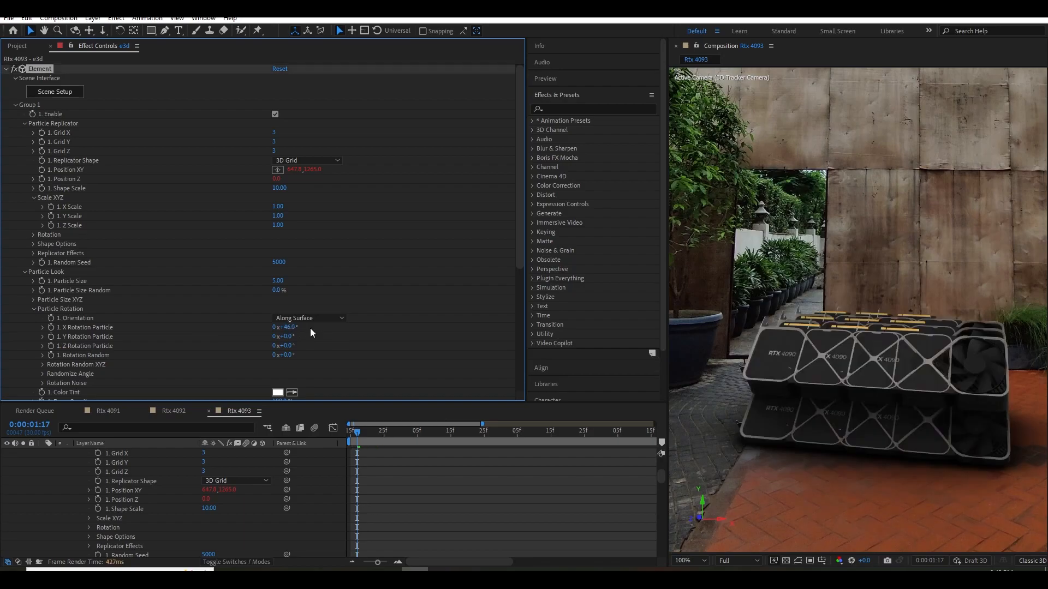
{"action": "key", "text": "ctrl+z"}
{"action": "left_click_drag", "start_coordinate": [290, 333], "coordinate": [322, 349]}
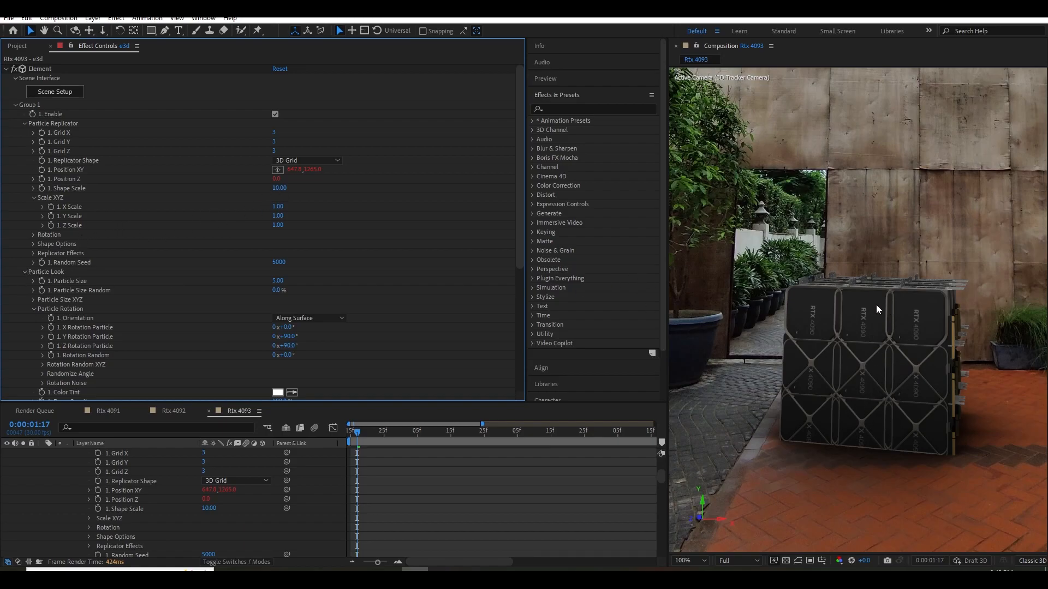
{"action": "mouse_move", "coordinate": [279, 188]}
{"action": "left_mouse_down"}
{"action": "mouse_move", "coordinate": [311, 188]}
{"action": "mouse_move", "coordinate": [272, 188]}
{"action": "mouse_move", "coordinate": [281, 206]}
{"action": "mouse_move", "coordinate": [394, 221]}
{"action": "mouse_move", "coordinate": [277, 207]}
{"action": "left_mouse_up"}
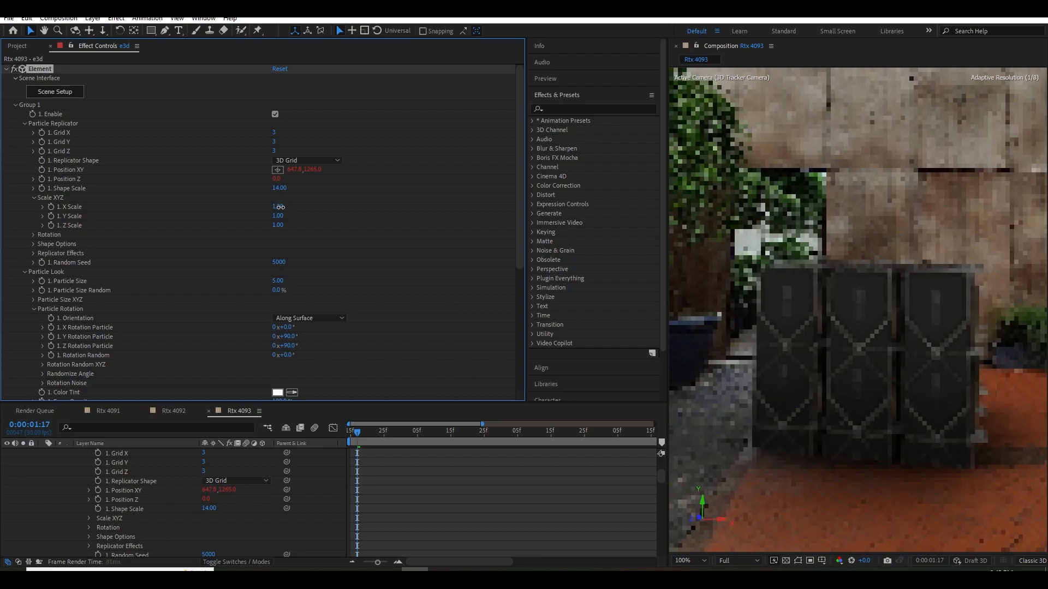
Raise the GPU control null along its vertical axis to a Y position of about 1035.
{"action": "scroll", "coordinate": [115, 479], "scroll_direction": "up", "scroll_amount": 3}
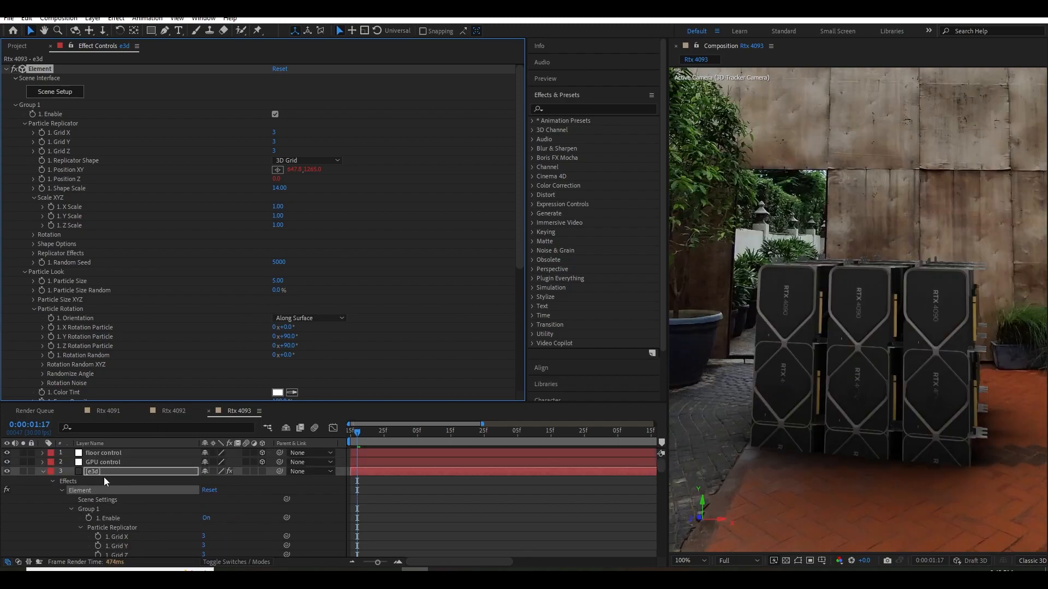
{"action": "left_click", "coordinate": [102, 454]}
{"action": "left_click", "coordinate": [106, 462]}
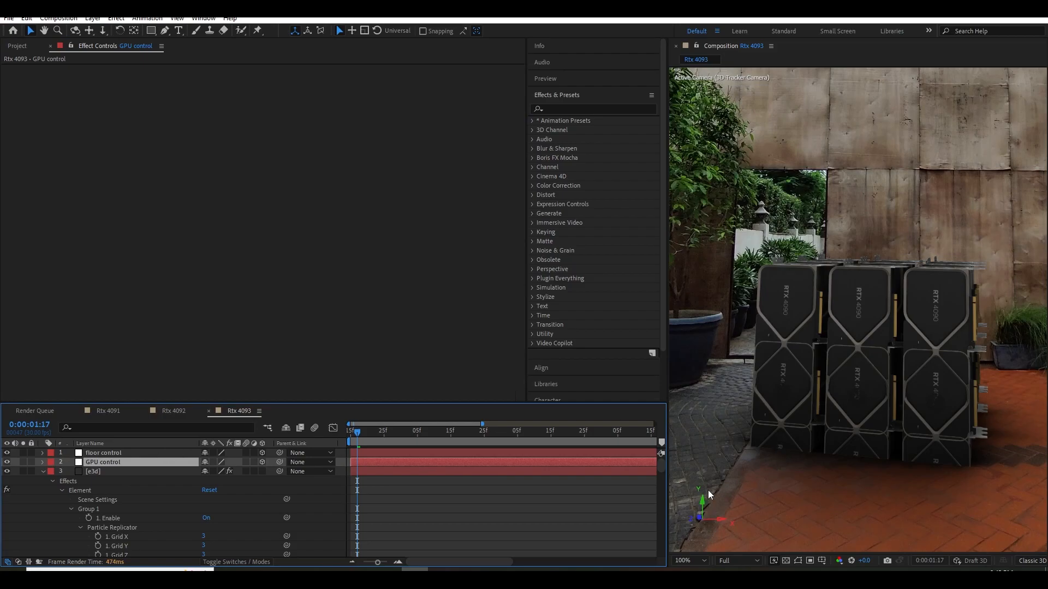
{"action": "left_click", "coordinate": [882, 286]}
{"action": "left_click_drag", "start_coordinate": [884, 286], "coordinate": [896, 239]}
{"action": "scroll", "coordinate": [942, 365], "scroll_direction": "down", "scroll_amount": 4}
{"action": "scroll", "coordinate": [941, 371], "scroll_direction": "up", "scroll_amount": 2}
Set the Group 1 Y Scale to 2.10 and raise the GPU control null to a Y position of about 912.
{"action": "left_click", "coordinate": [94, 470]}
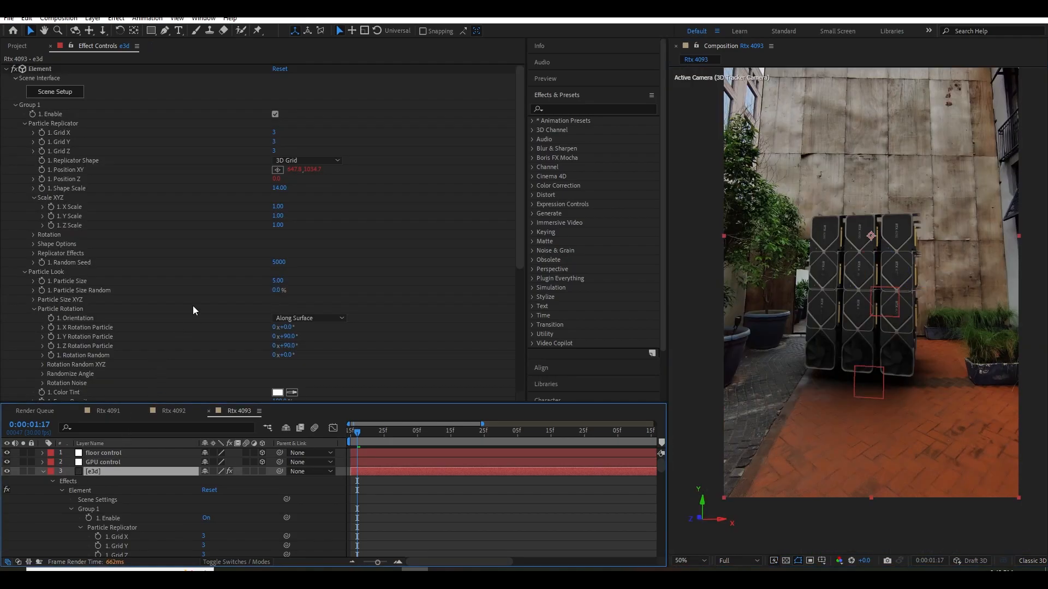
{"action": "left_click_drag", "start_coordinate": [281, 218], "coordinate": [286, 218]}
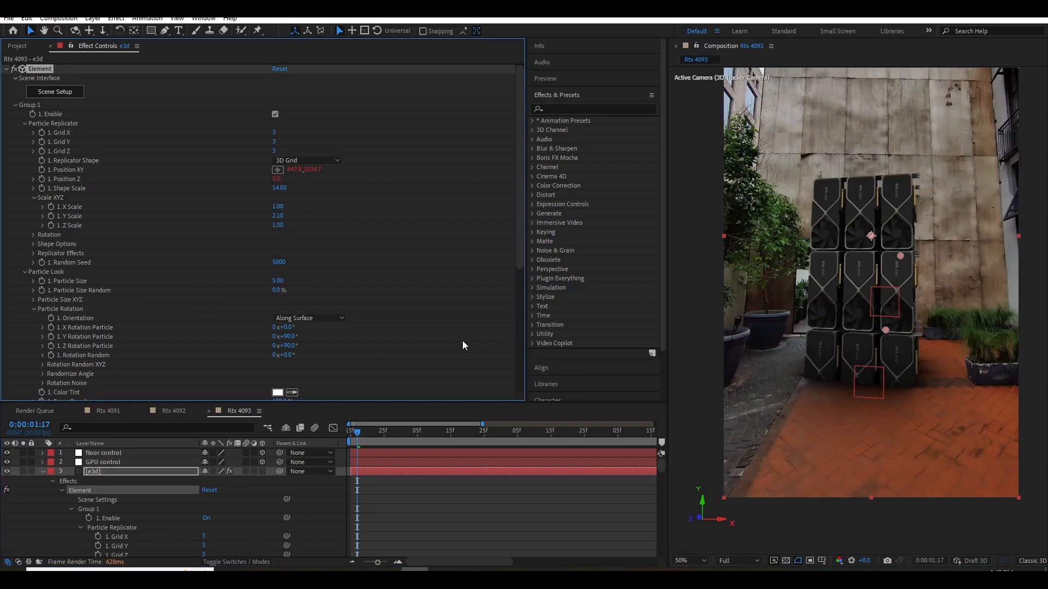
{"action": "left_click", "coordinate": [850, 277]}
{"action": "left_click_drag", "start_coordinate": [871, 232], "coordinate": [873, 197]}
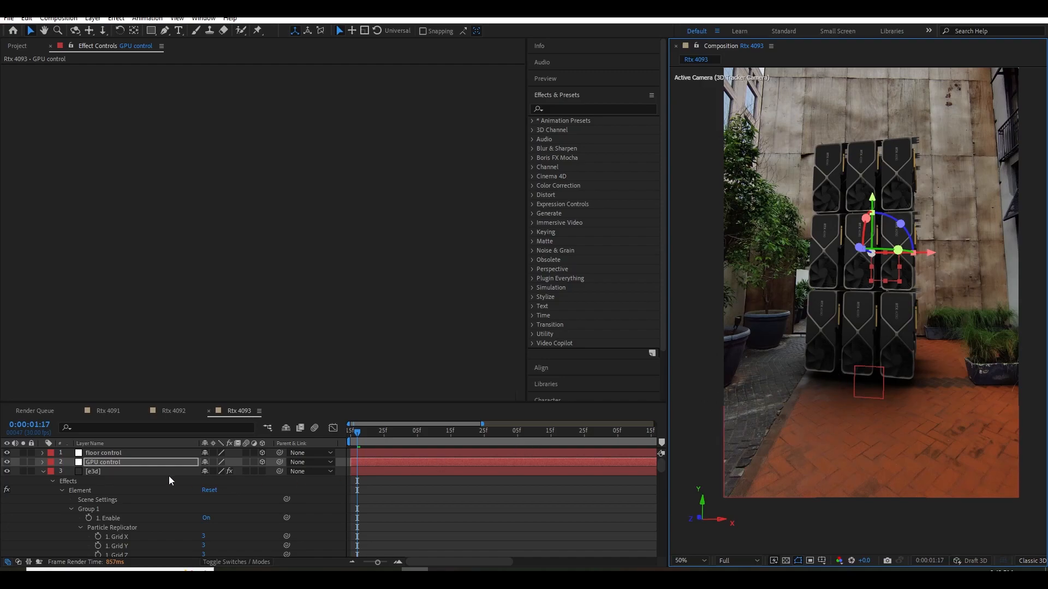
Set the GPU control null's Y Rotation to -38°.
{"action": "left_click", "coordinate": [116, 463]}
{"action": "key", "text": "r"}
{"action": "mouse_move", "coordinate": [216, 489]}
{"action": "left_mouse_down"}
{"action": "mouse_move", "coordinate": [226, 489]}
{"action": "mouse_move", "coordinate": [210, 493]}
{"action": "left_mouse_up"}
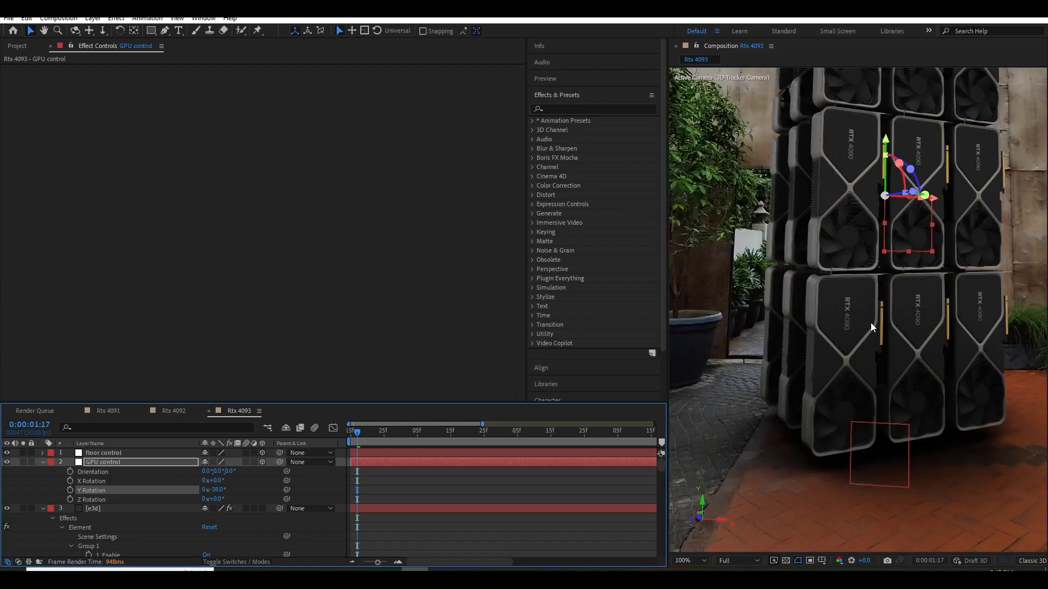
Try a Y Rotation Particle of 0° and an X Rotation Particle of 90° on Group 1, restoring them to 90° and 0°.
{"action": "left_click", "coordinate": [109, 508]}
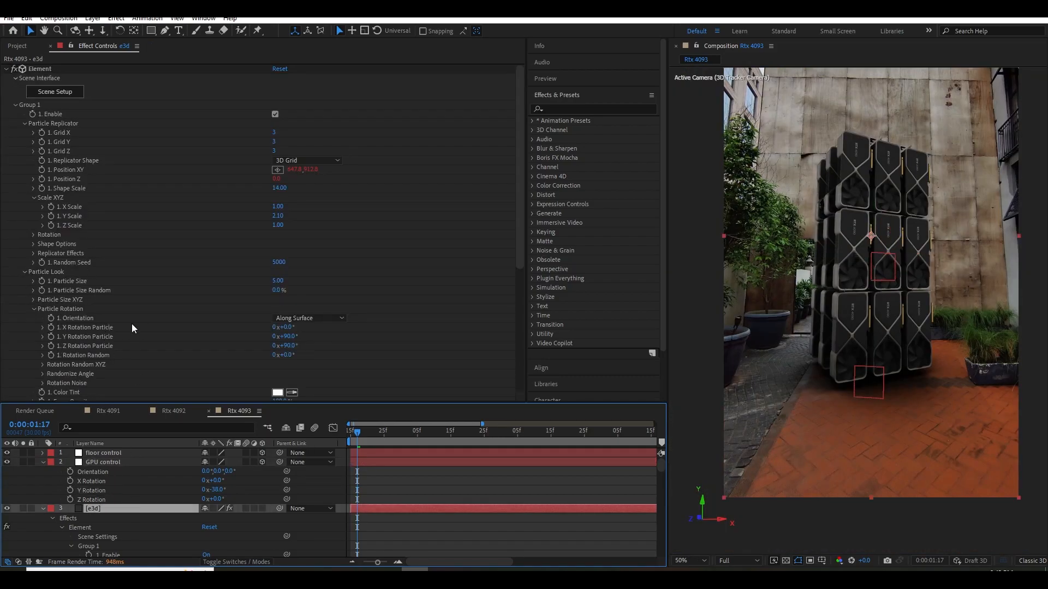
{"action": "left_click", "coordinate": [289, 336]}
{"action": "type", "text": "0"}
{"action": "key", "text": "Return"}
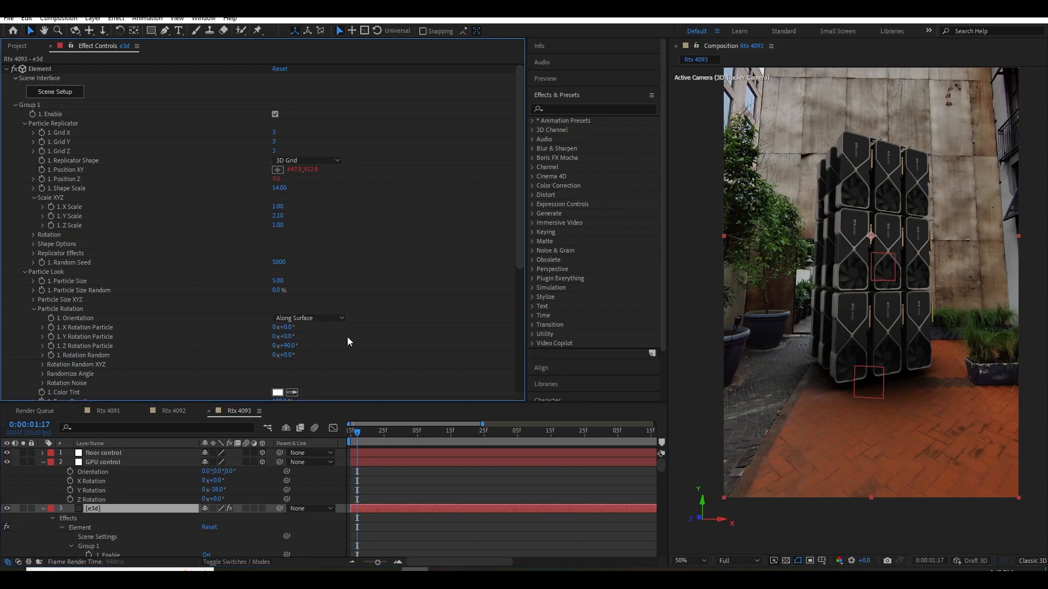
{"action": "left_click", "coordinate": [288, 336]}
{"action": "type", "text": "90"}
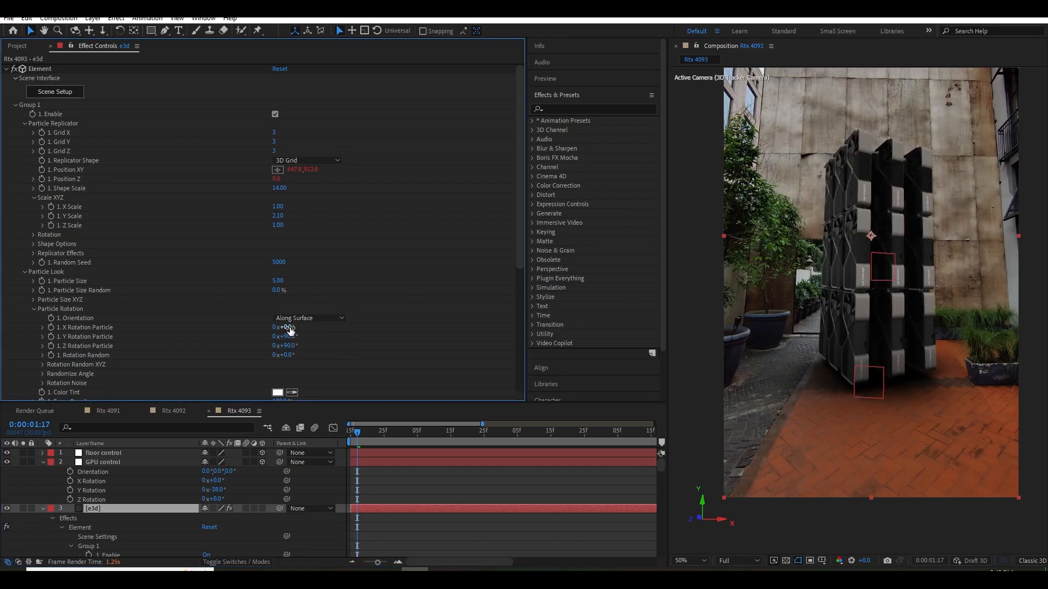
{"action": "key", "text": "Return"}
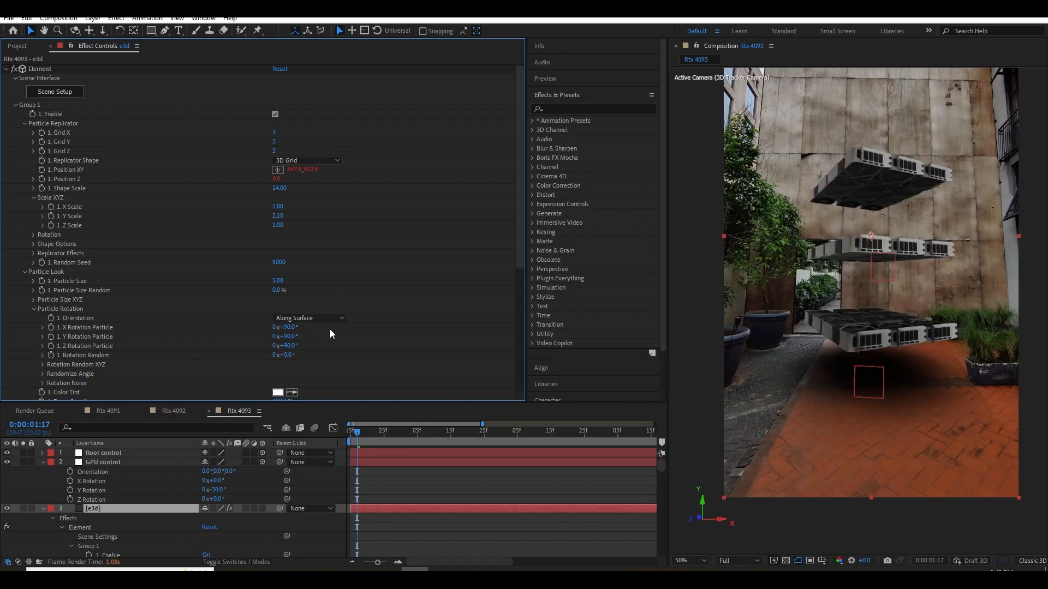
{"action": "left_click", "coordinate": [288, 327]}
{"action": "type", "text": "1"}
{"action": "key", "text": "BackSpace"}
{"action": "type", "text": "0"}
{"action": "key", "text": "Return"}
Try an X Rotation Randomize of 90° on the Group 1 particles and undo it.
{"action": "scroll", "coordinate": [120, 365], "scroll_direction": "down", "scroll_amount": 1}
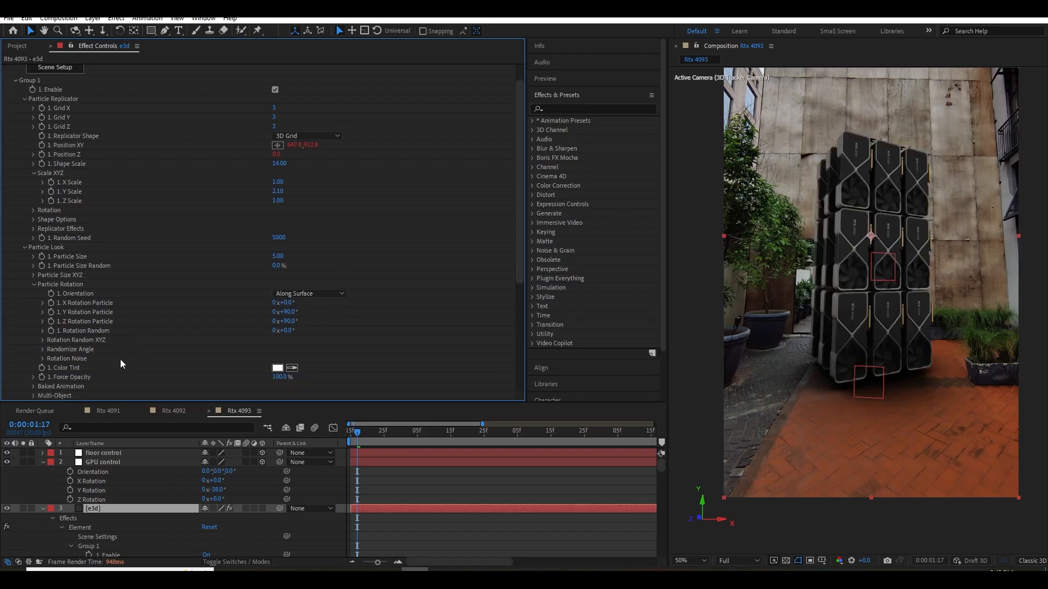
{"action": "left_click", "coordinate": [43, 349]}
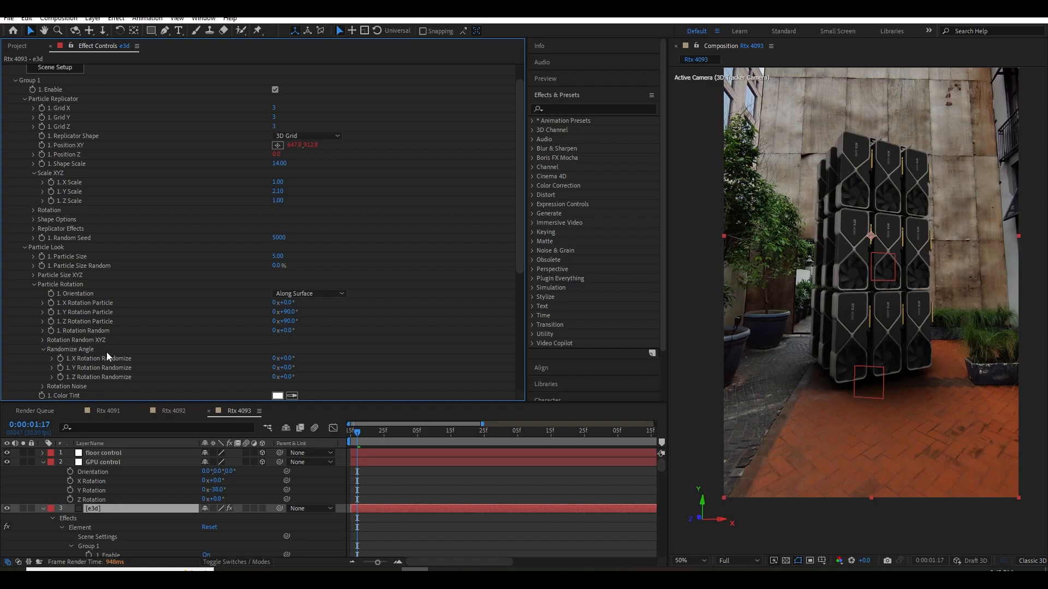
{"action": "left_click", "coordinate": [287, 357]}
{"action": "type", "text": "90"}
{"action": "key", "text": "Return"}
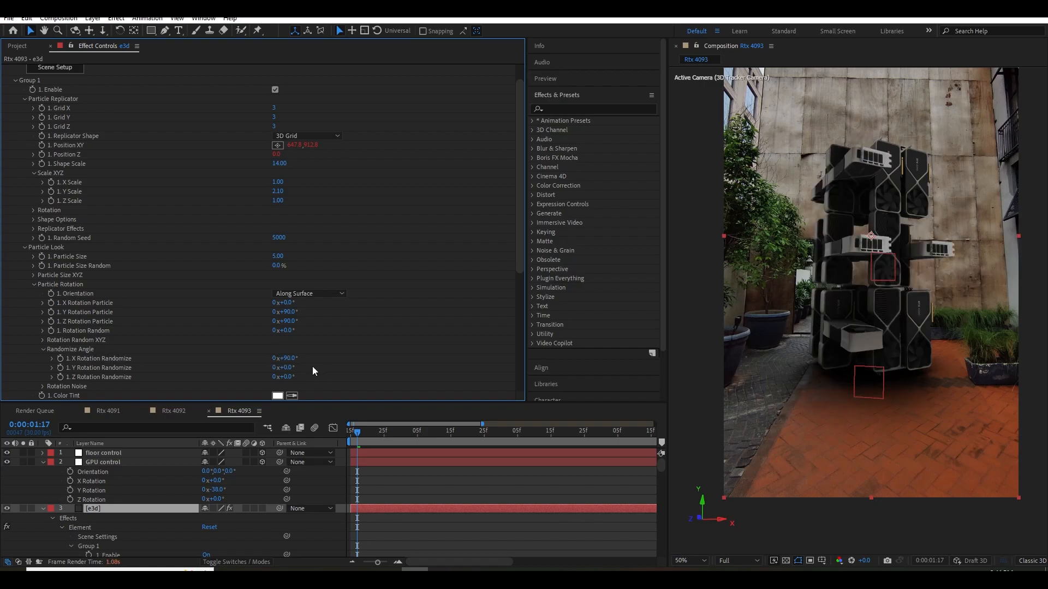
{"action": "key", "text": "ctrl+z"}
Set the Group 1 Y Rotation Randomize to 90° and inspect the stacked cards up close.
{"action": "left_click", "coordinate": [287, 367]}
{"action": "type", "text": "90"}
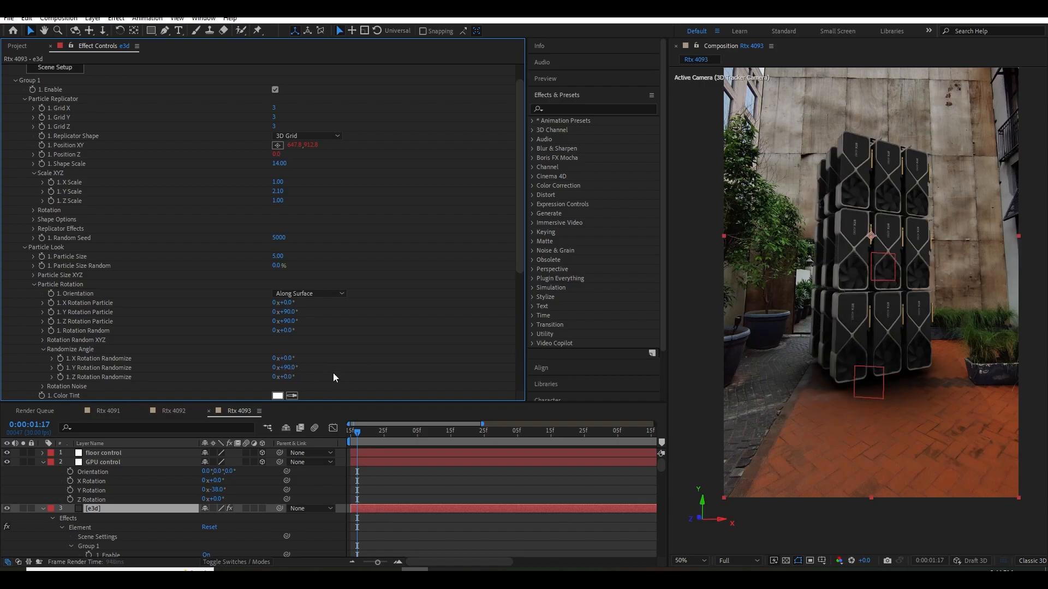
{"action": "key", "text": "period"}
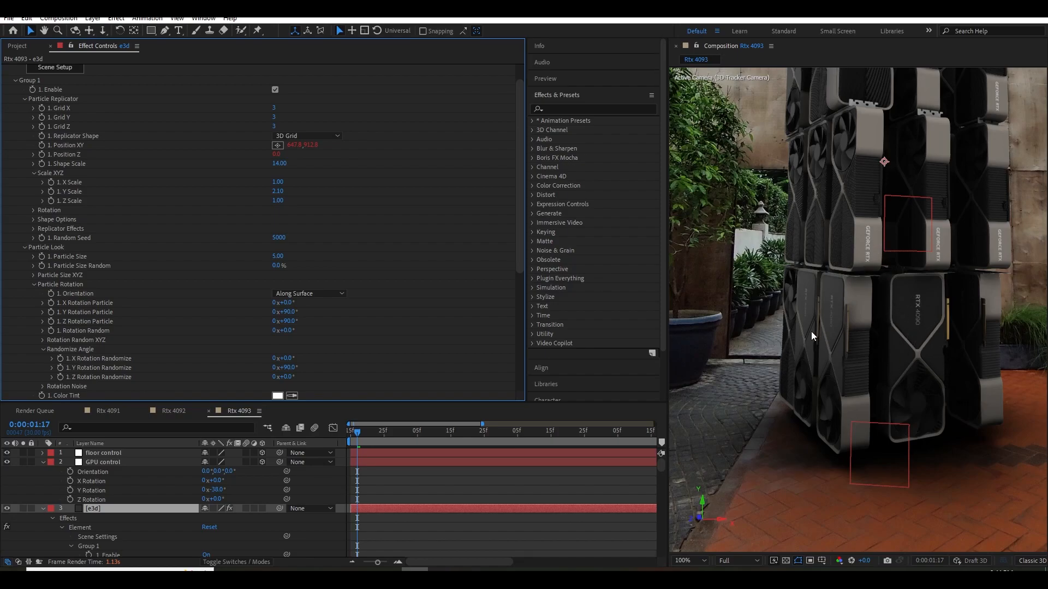
{"action": "key", "text": "comma"}
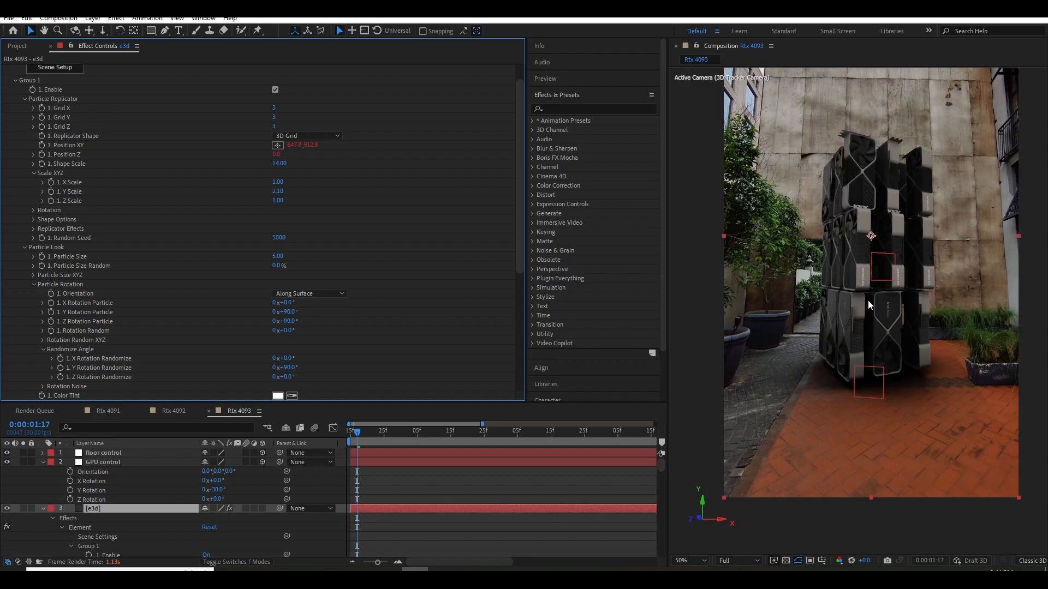
{"action": "key", "text": "period"}
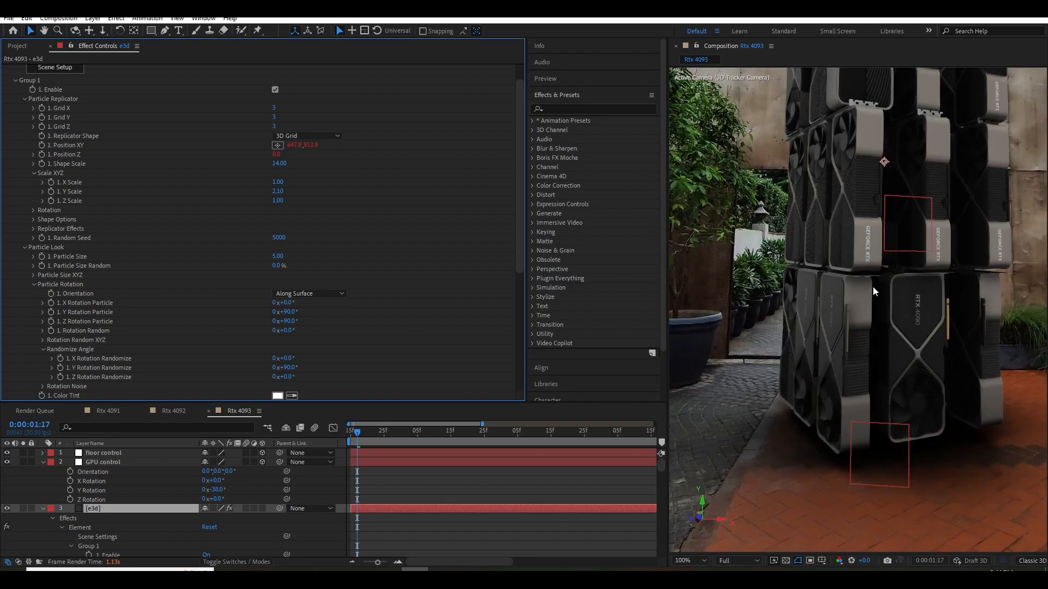
Try a Particle Look Random Seed of 4400 on Group 1 and set its Y Rotation Randomize back to 0°.
{"action": "key", "text": "comma"}
{"action": "key", "text": "comma"}
{"action": "key", "text": "period"}
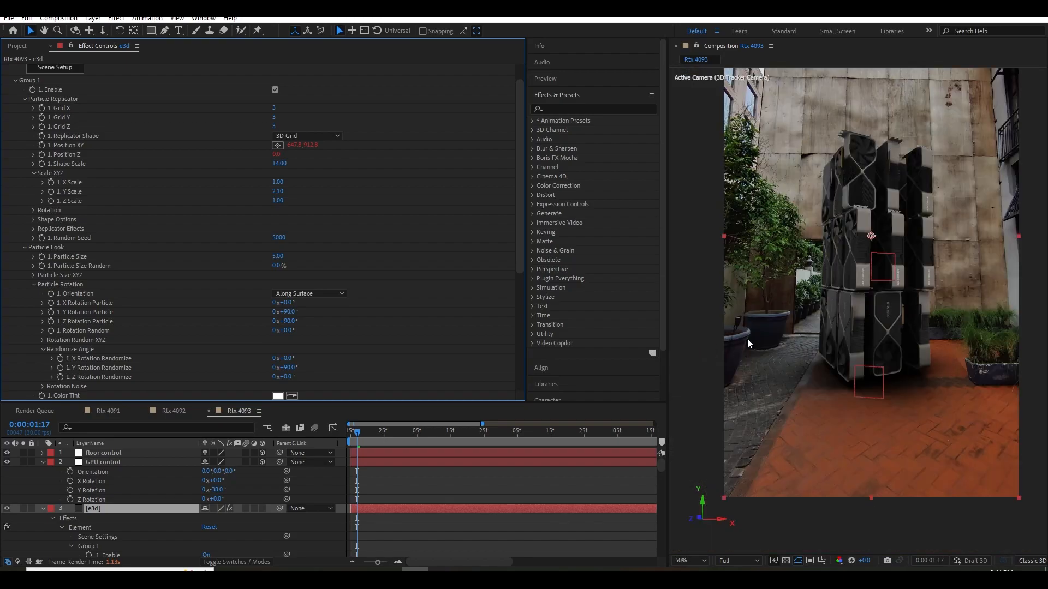
{"action": "scroll", "coordinate": [162, 381], "scroll_direction": "down", "scroll_amount": 1}
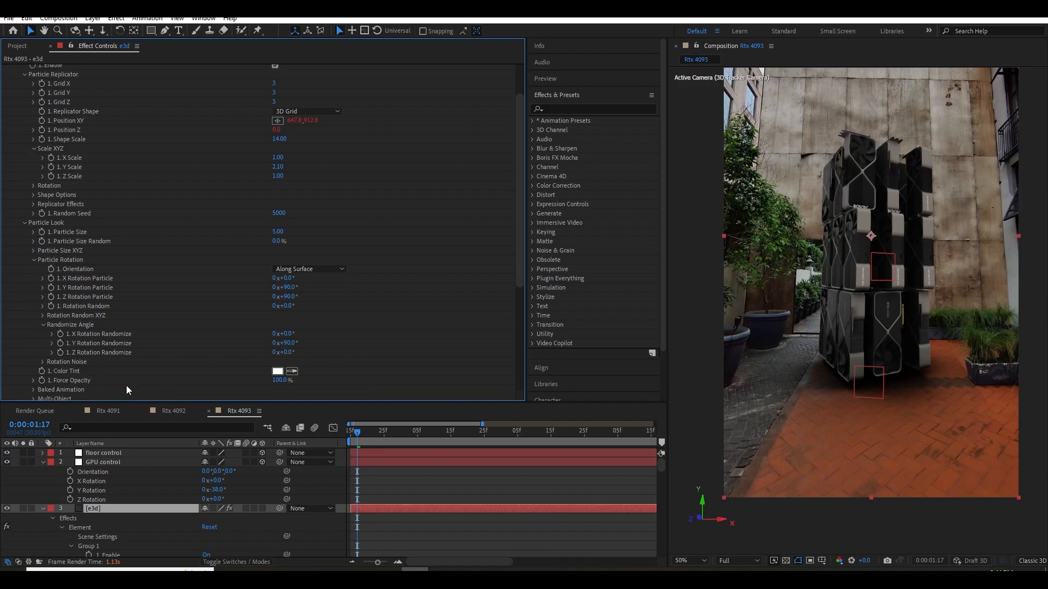
{"action": "scroll", "coordinate": [126, 386], "scroll_direction": "down", "scroll_amount": 1}
{"action": "mouse_move", "coordinate": [275, 394]}
{"action": "left_mouse_down"}
{"action": "mouse_move", "coordinate": [260, 396]}
{"action": "mouse_move", "coordinate": [284, 393]}
{"action": "left_mouse_up"}
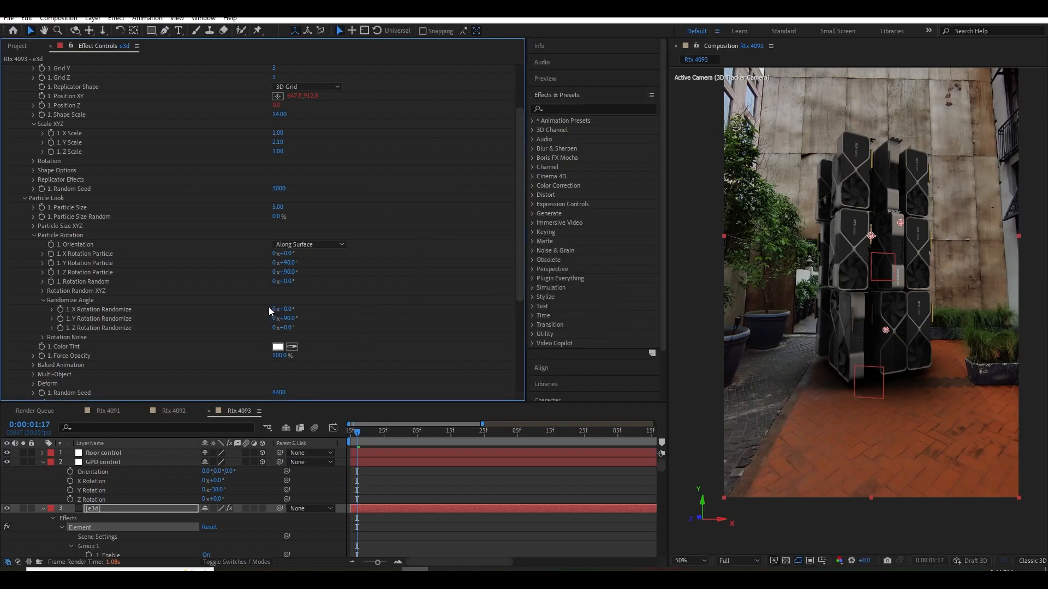
{"action": "scroll", "coordinate": [266, 301], "scroll_direction": "up", "scroll_amount": 15}
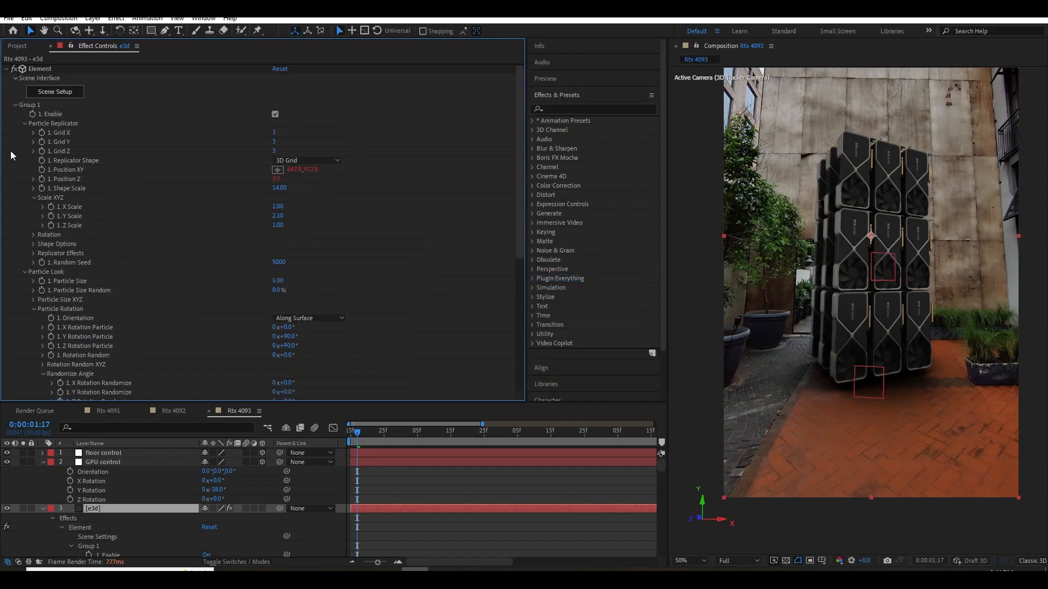
{"action": "key", "text": "ctrl+grave"}
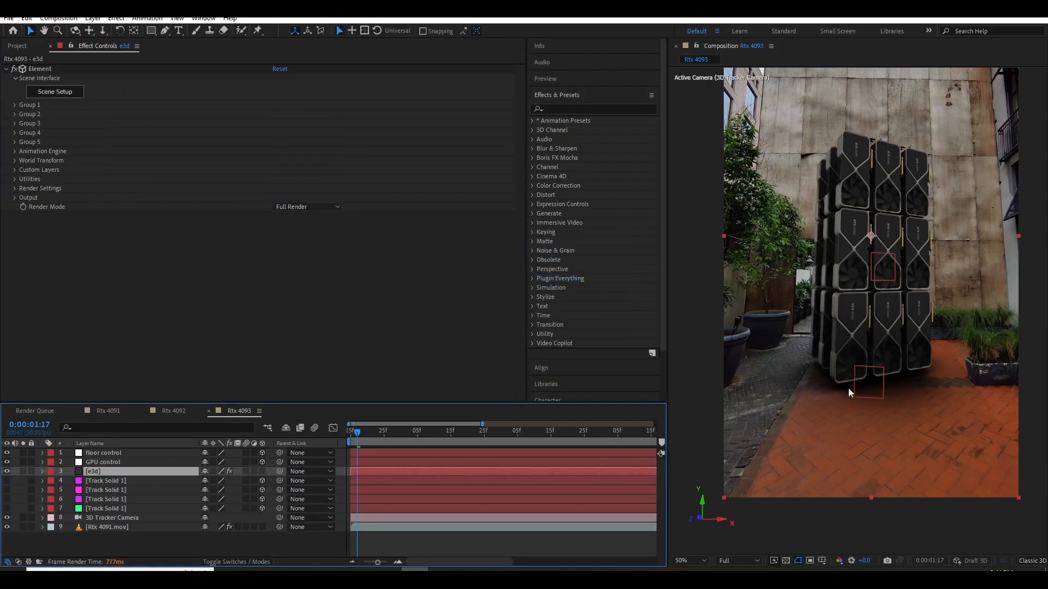
Set the floor control null's Scale to 145% and save the project.
{"action": "scroll", "coordinate": [999, 393], "scroll_direction": "up", "scroll_amount": 2}
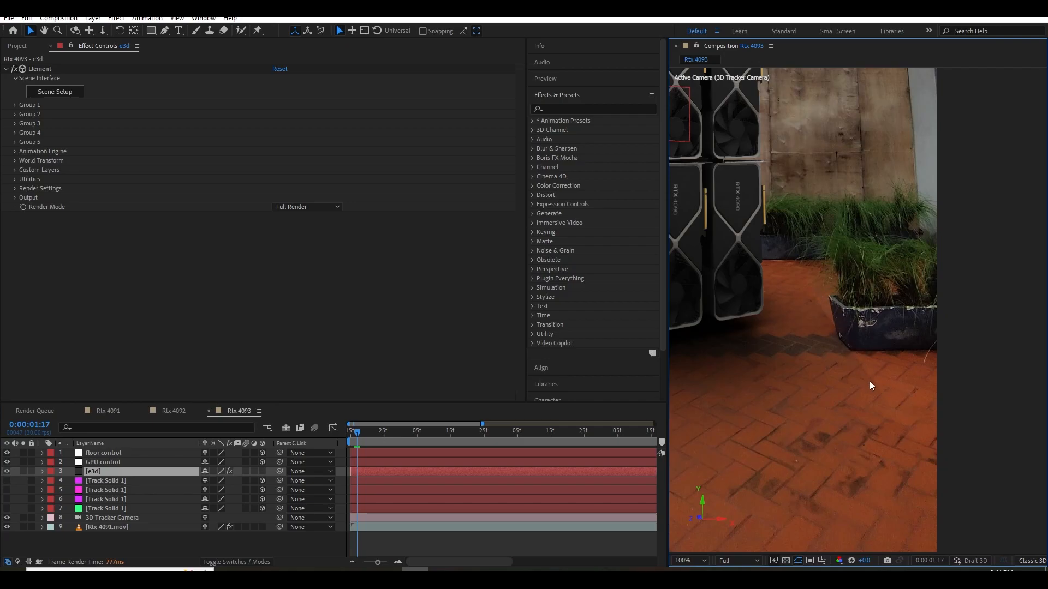
{"action": "scroll", "coordinate": [873, 385], "scroll_direction": "down", "scroll_amount": 2}
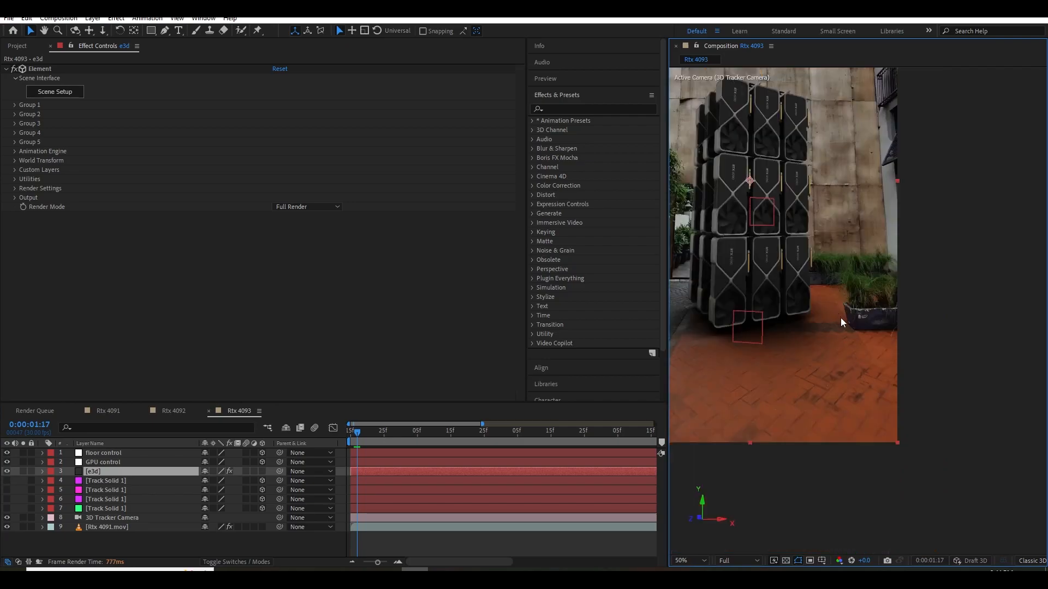
{"action": "left_click", "coordinate": [130, 452]}
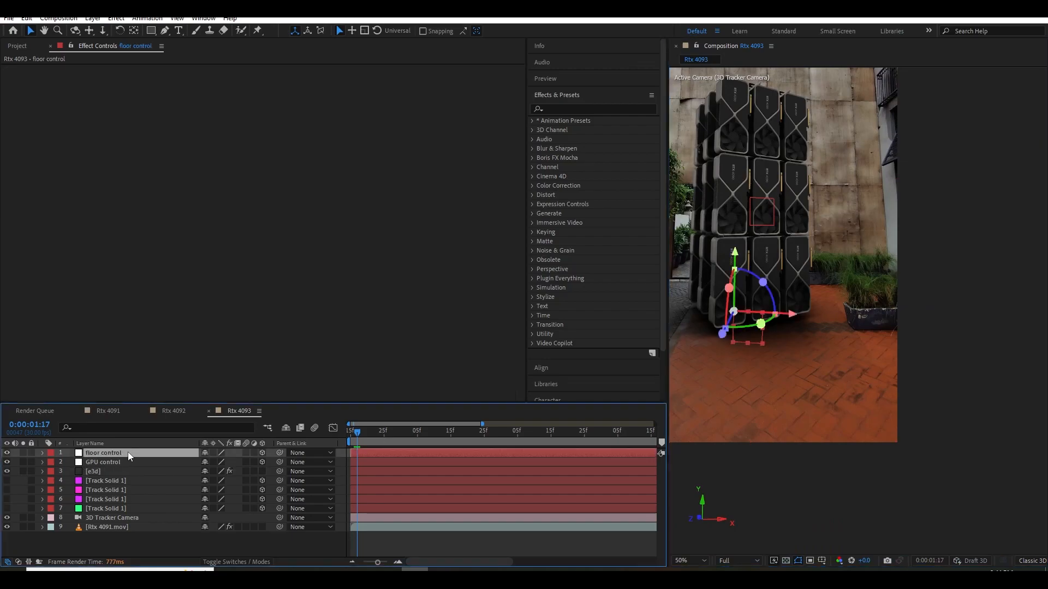
{"action": "key", "text": "s"}
{"action": "left_click", "coordinate": [218, 462]}
{"action": "type", "text": "145"}
{"action": "key", "text": "Return"}
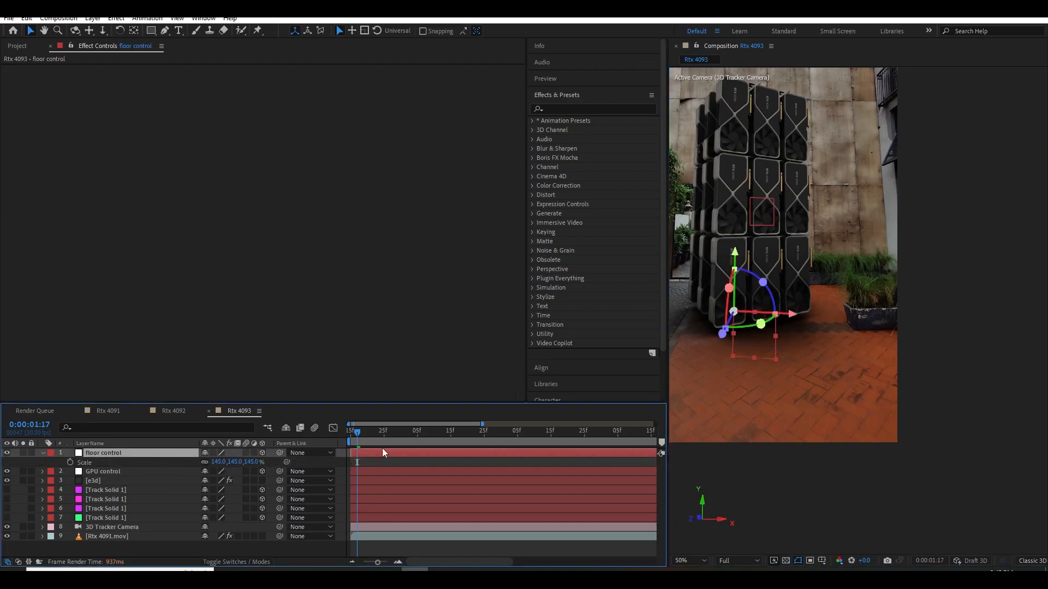
{"action": "key", "text": "ctrl+s"}
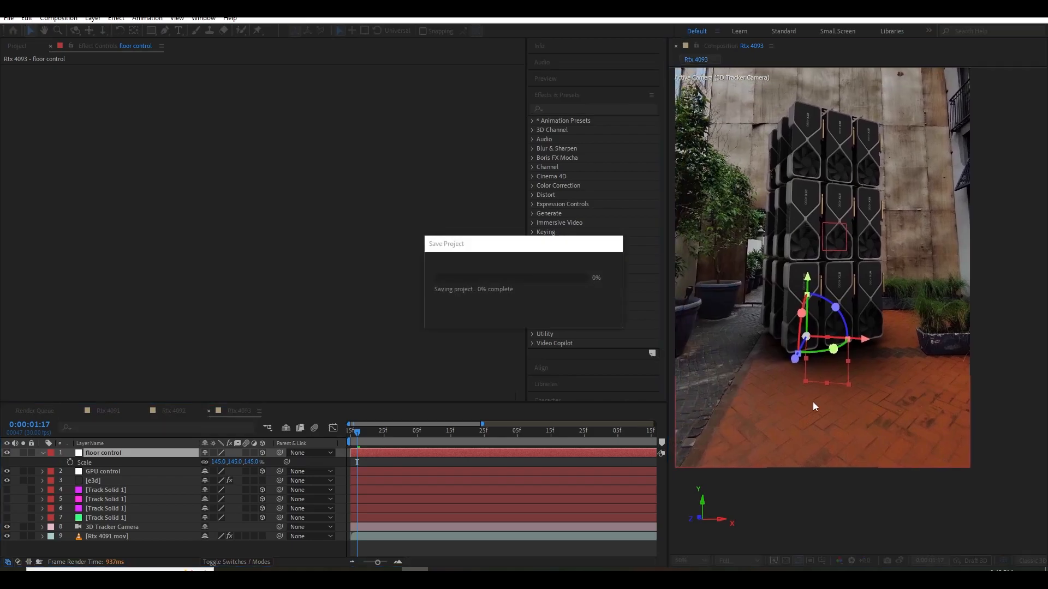
{"action": "key", "text": "s"}
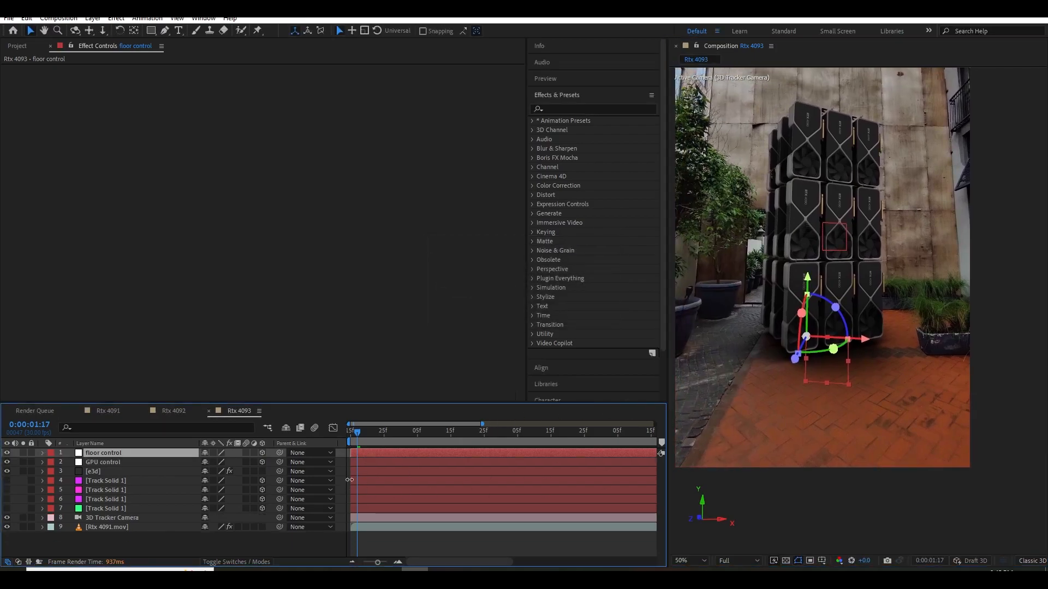
Assign the Rtx 4091.mov footage to Layer 1 of the e3d layer's Custom Texture Maps.
{"action": "left_click_drag", "start_coordinate": [757, 355], "coordinate": [760, 374]}
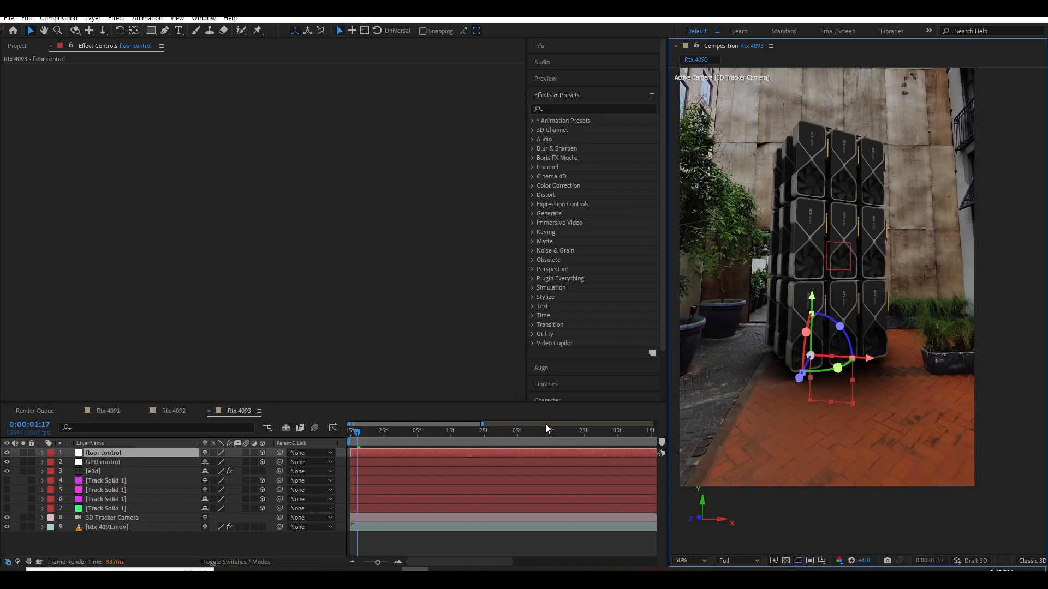
{"action": "left_click", "coordinate": [95, 527]}
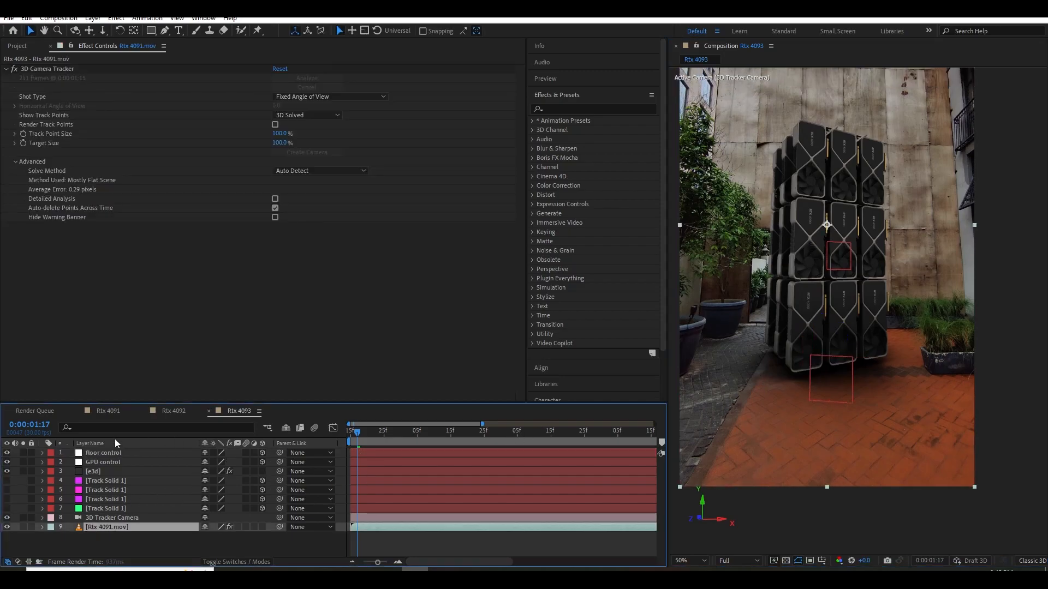
{"action": "left_click_drag", "start_coordinate": [772, 446], "coordinate": [786, 466]}
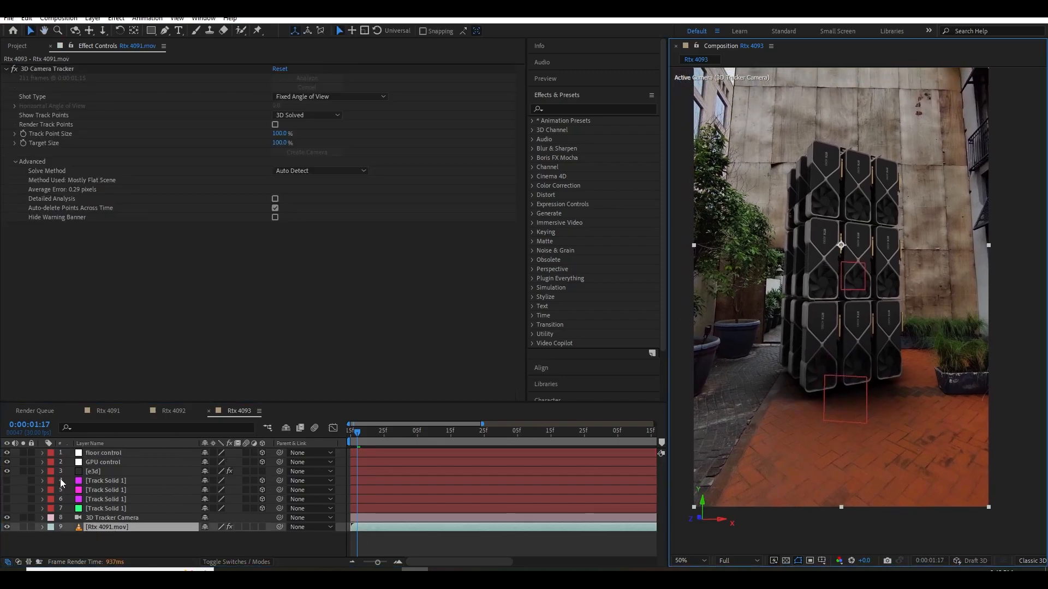
{"action": "left_click", "coordinate": [92, 471]}
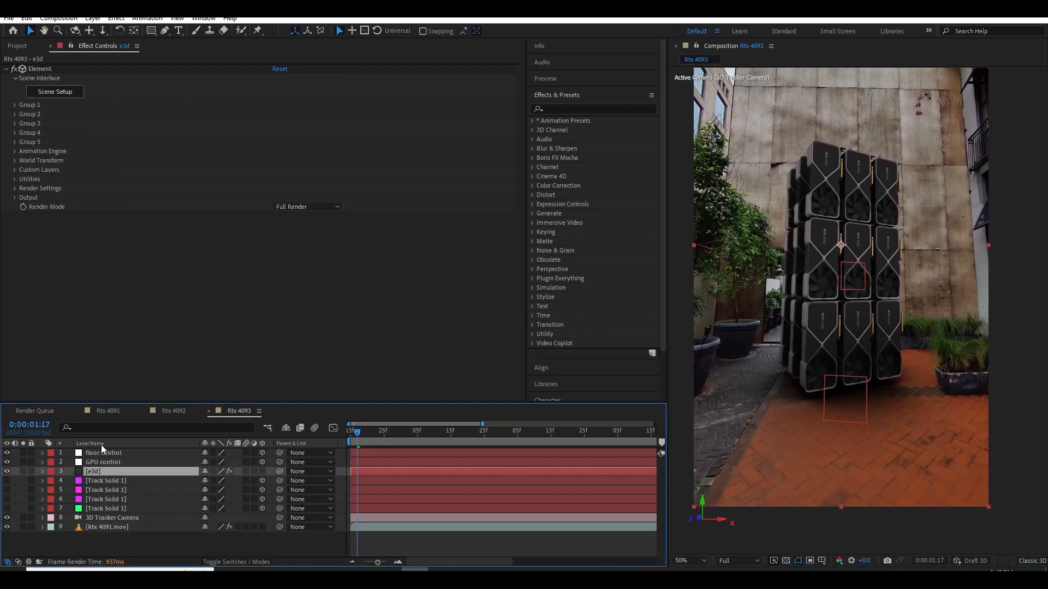
{"action": "left_click", "coordinate": [15, 170]}
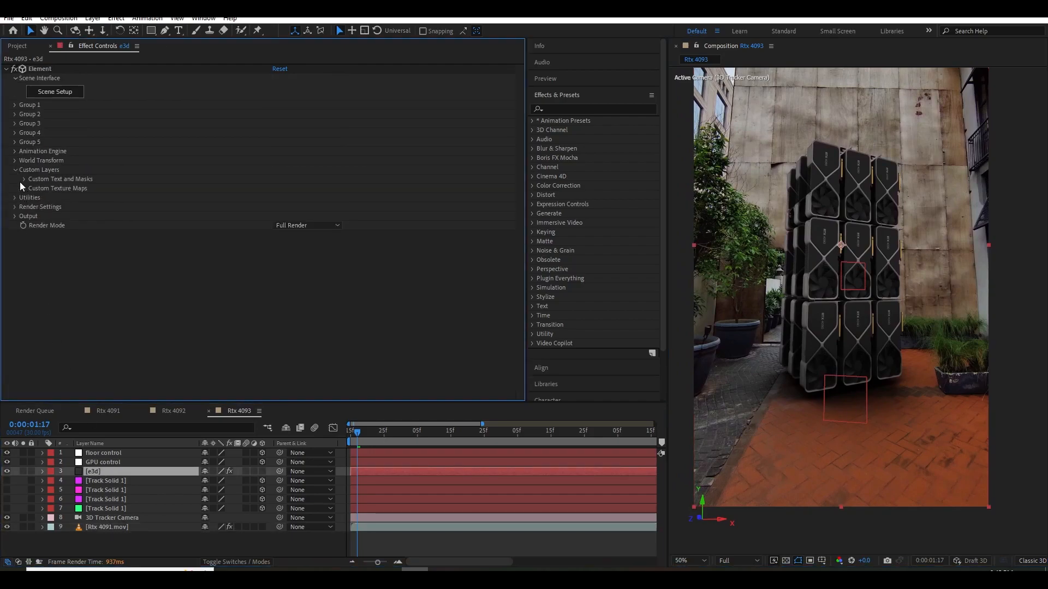
{"action": "left_click", "coordinate": [23, 188]}
{"action": "left_click", "coordinate": [299, 198]}
{"action": "left_click", "coordinate": [303, 309]}
{"action": "left_click", "coordinate": [14, 169]}
Set the Element scene's environment texture to Custom Layer 1 and inspect its reflections on the RTX 4090 model.
{"action": "left_click", "coordinate": [55, 92]}
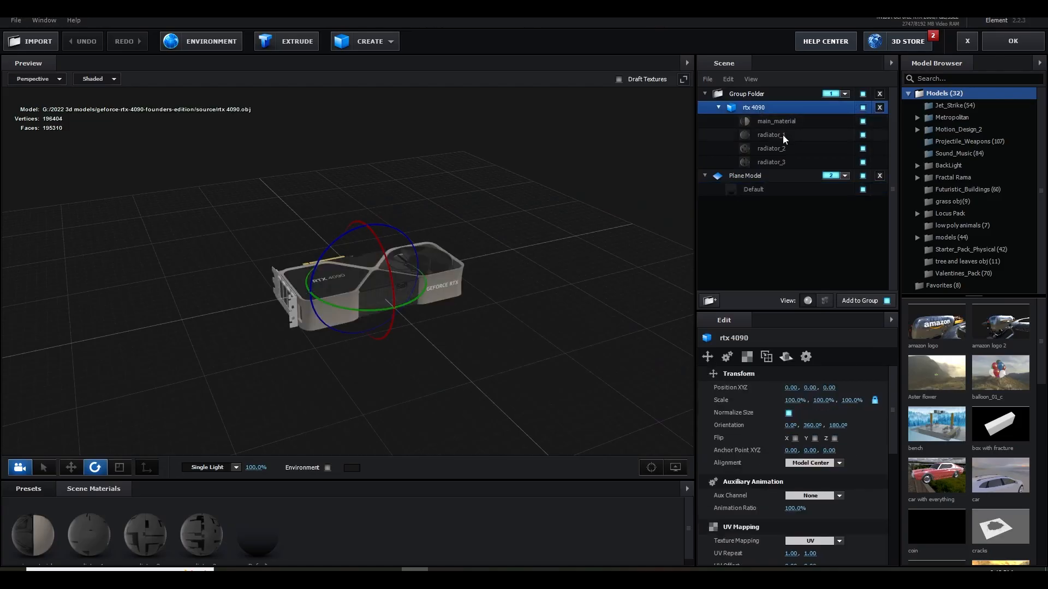
{"action": "left_click", "coordinate": [202, 41]}
{"action": "left_click", "coordinate": [494, 217]}
{"action": "left_click", "coordinate": [544, 240]}
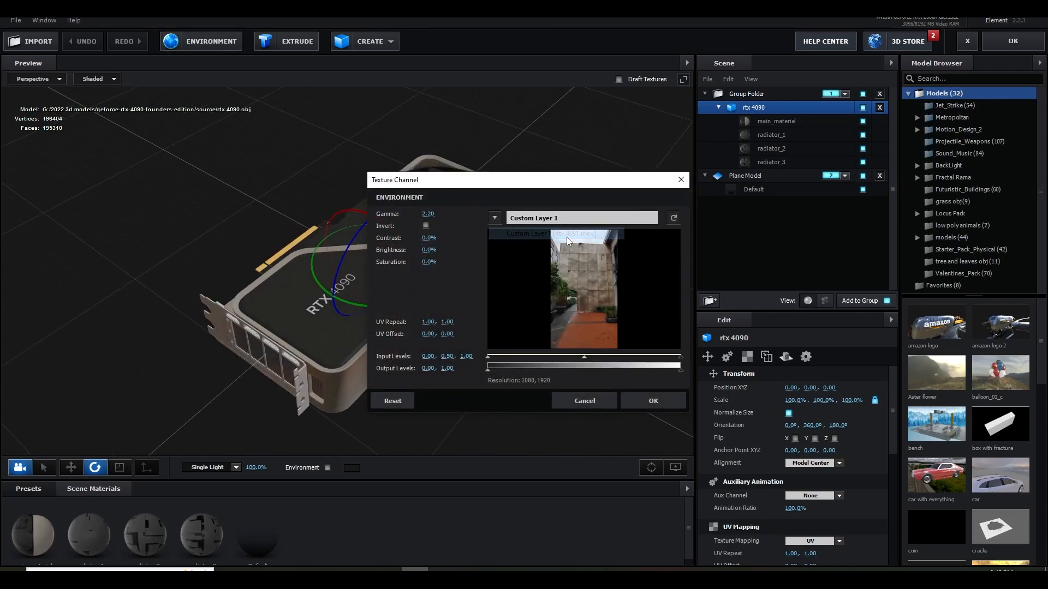
{"action": "left_click", "coordinate": [650, 400]}
{"action": "scroll", "coordinate": [528, 377], "scroll_direction": "down", "scroll_amount": 10}
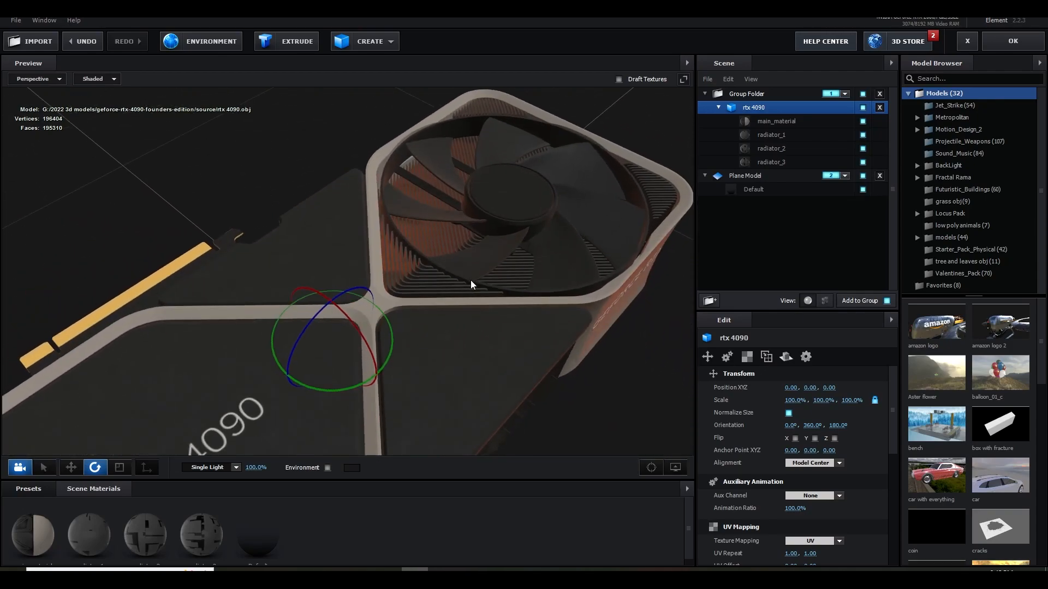
{"action": "left_click_drag", "start_coordinate": [470, 280], "coordinate": [497, 254]}
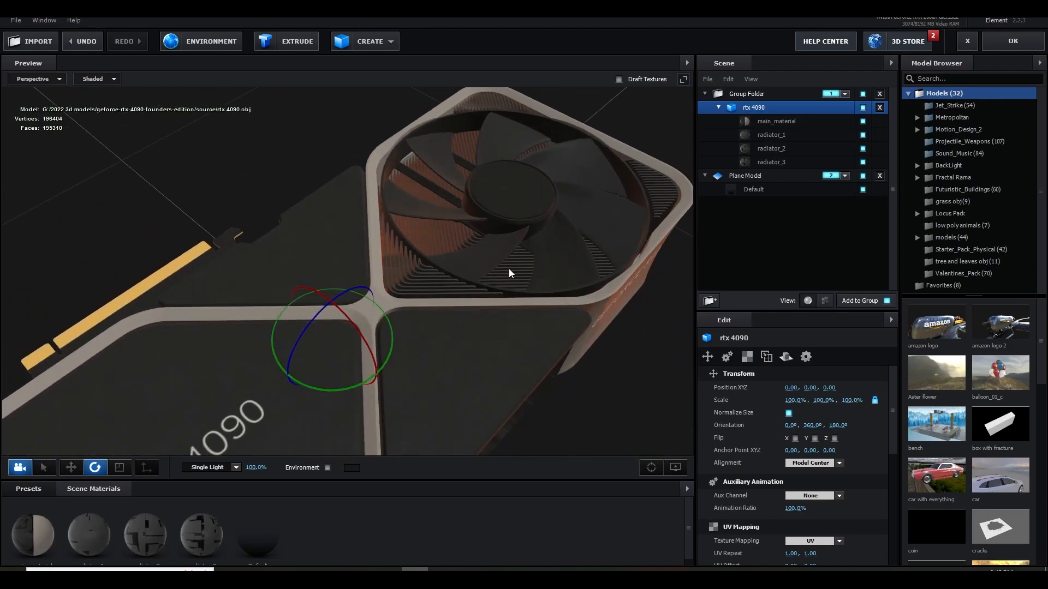
{"action": "left_click_drag", "start_coordinate": [502, 282], "coordinate": [542, 202]}
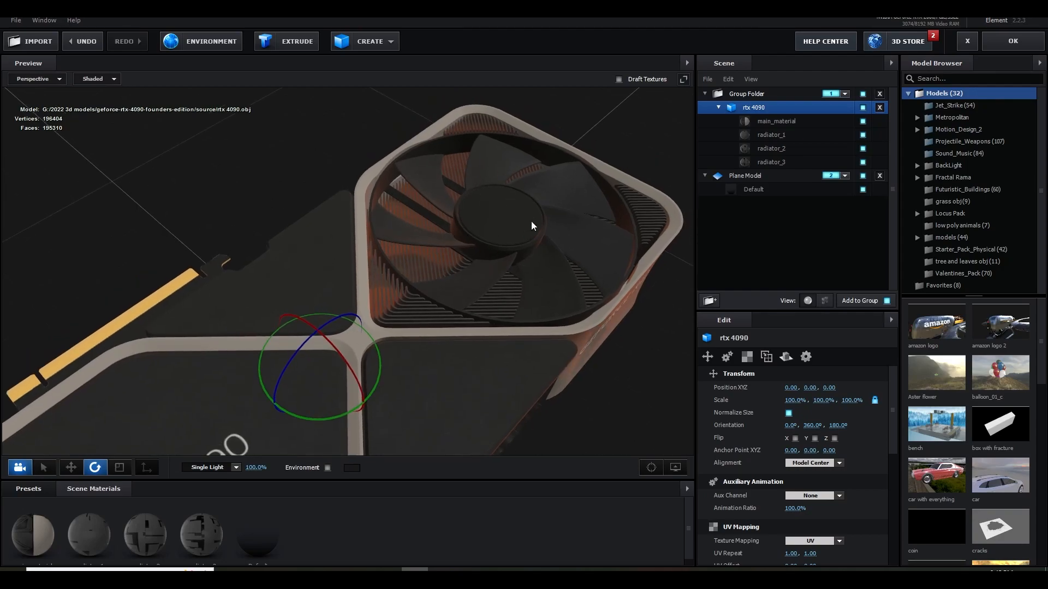
List the RTX 4090 model as separate mesh parts, select its upper fan, and try rotating it before undoing the rotation.
{"action": "left_click", "coordinate": [825, 300]}
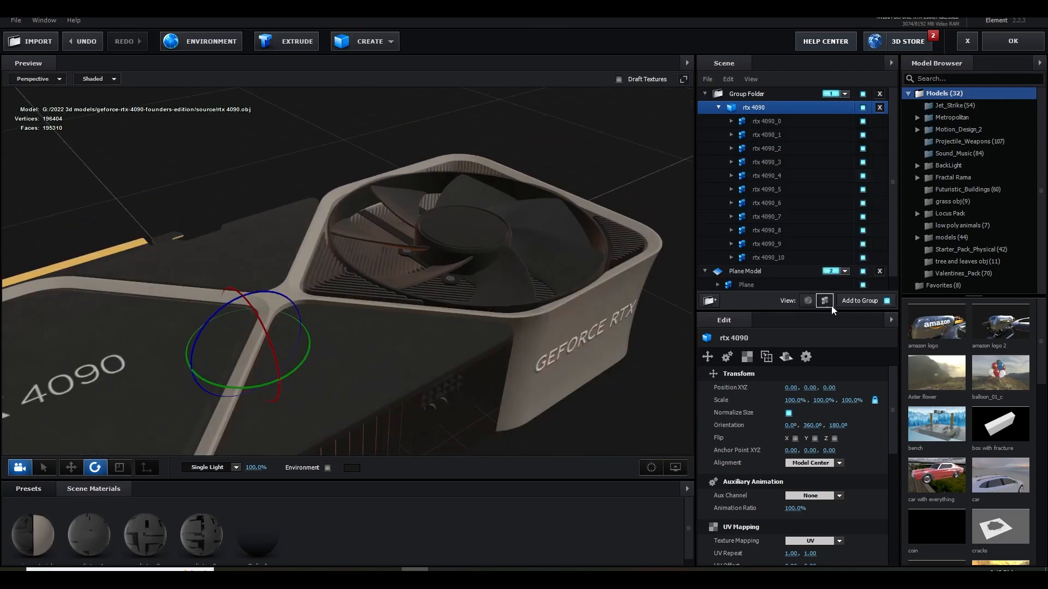
{"action": "left_click", "coordinate": [807, 301]}
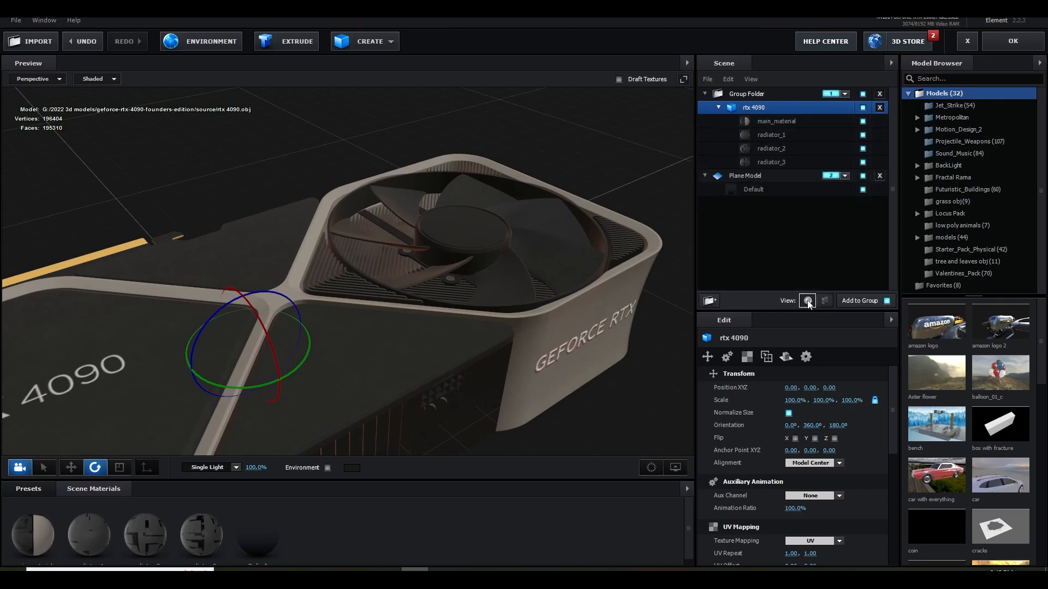
{"action": "left_click", "coordinate": [829, 300]}
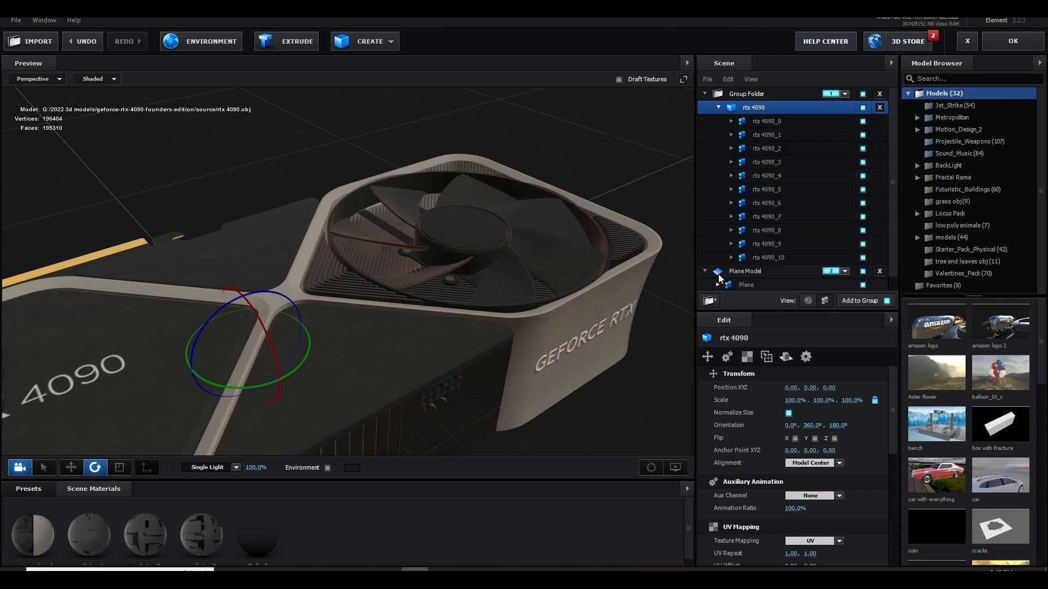
{"action": "left_click", "coordinate": [477, 233]}
{"action": "left_click_drag", "start_coordinate": [447, 268], "coordinate": [482, 256]}
{"action": "key", "text": "ctrl+z"}
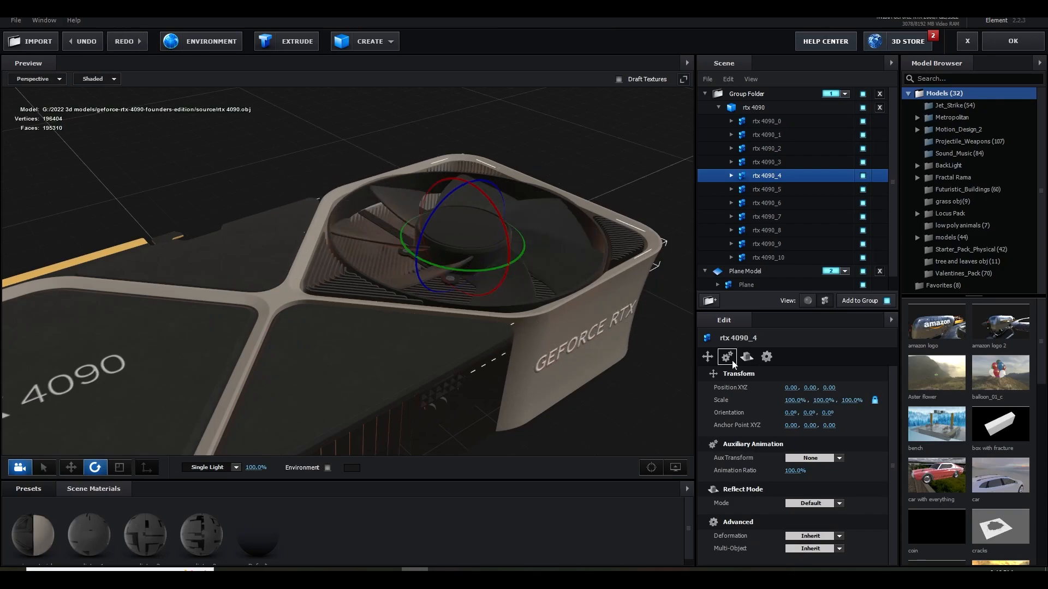
Assign both fan parts, rtx 4090_4 and rtx 4090_7, to Aux Transform Channel 1 and accept the scene setup.
{"action": "scroll", "coordinate": [729, 360], "scroll_direction": "down", "scroll_amount": 3}
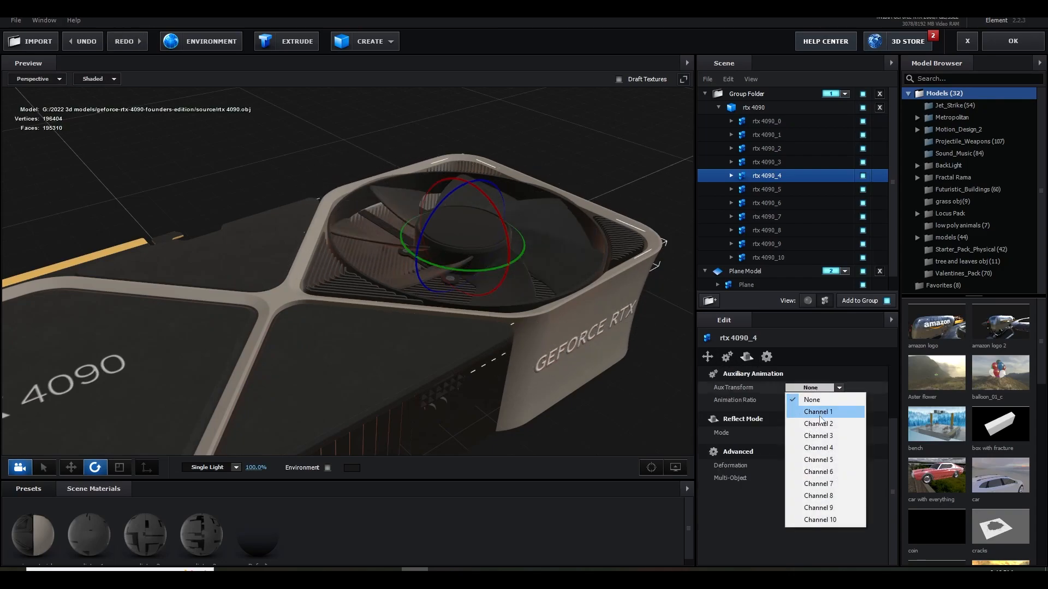
{"action": "left_click", "coordinate": [818, 411]}
{"action": "left_click_drag", "start_coordinate": [528, 372], "coordinate": [431, 348]}
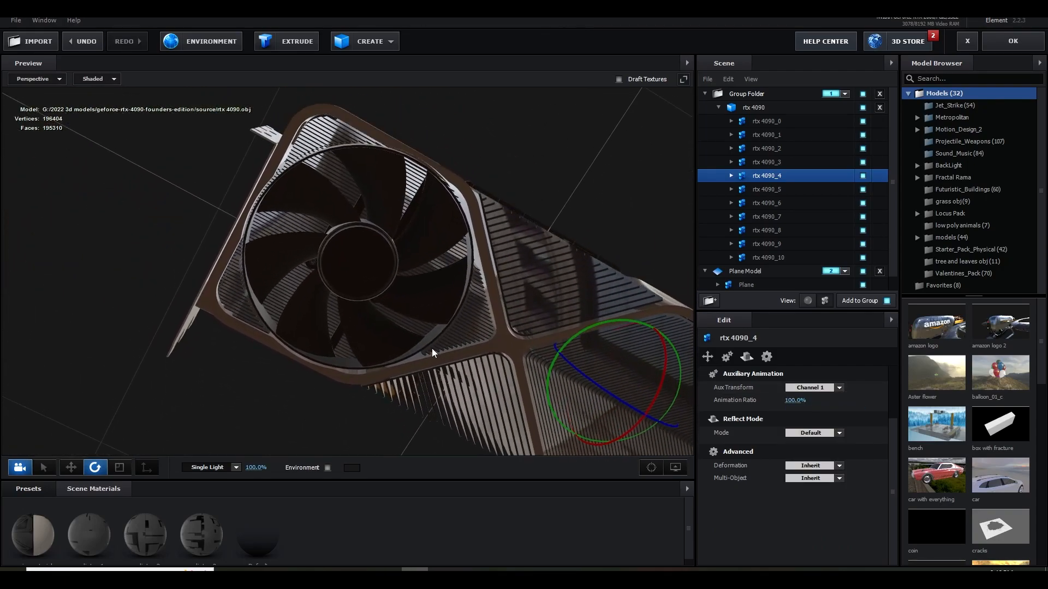
{"action": "left_click", "coordinate": [362, 261]}
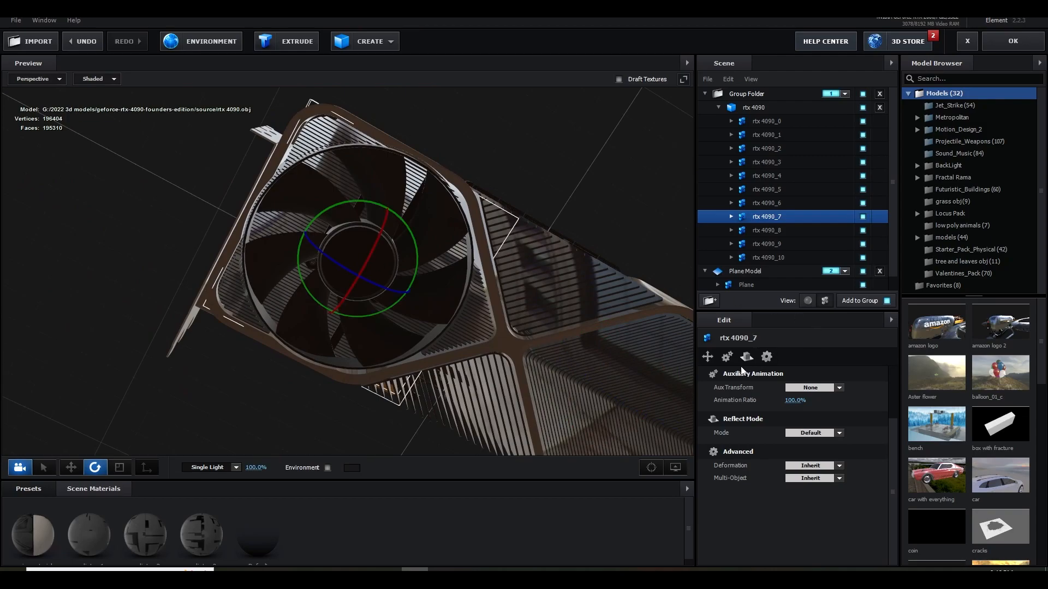
{"action": "left_click", "coordinate": [813, 387]}
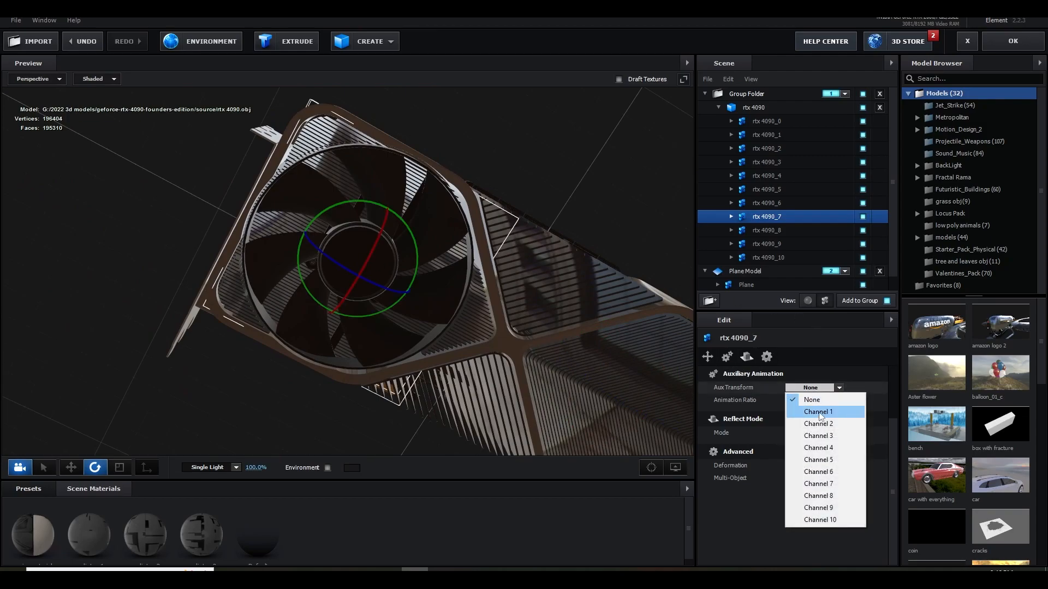
{"action": "left_click", "coordinate": [818, 412]}
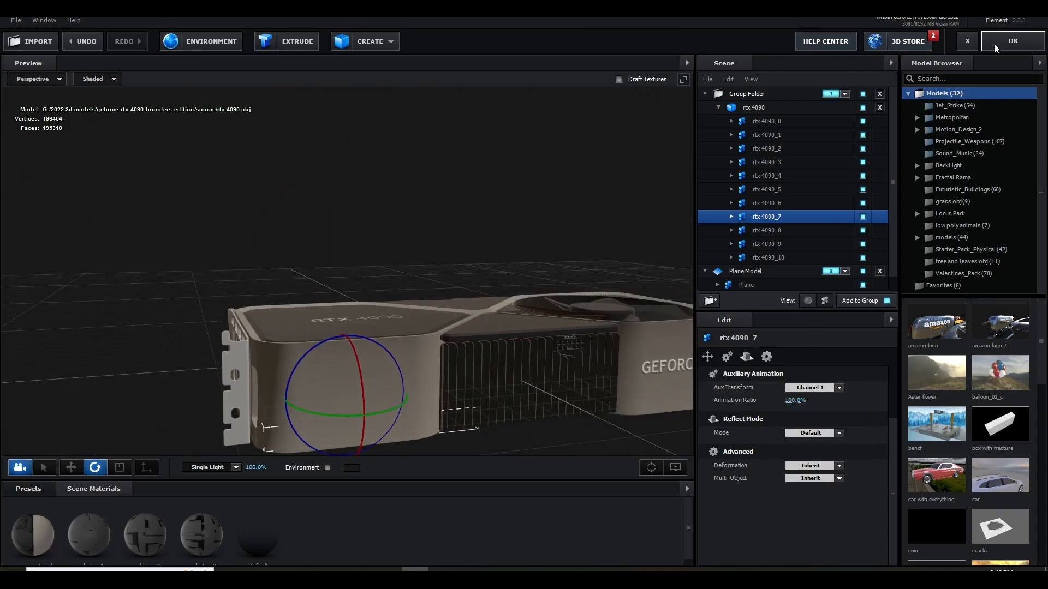
{"action": "left_click", "coordinate": [994, 44]}
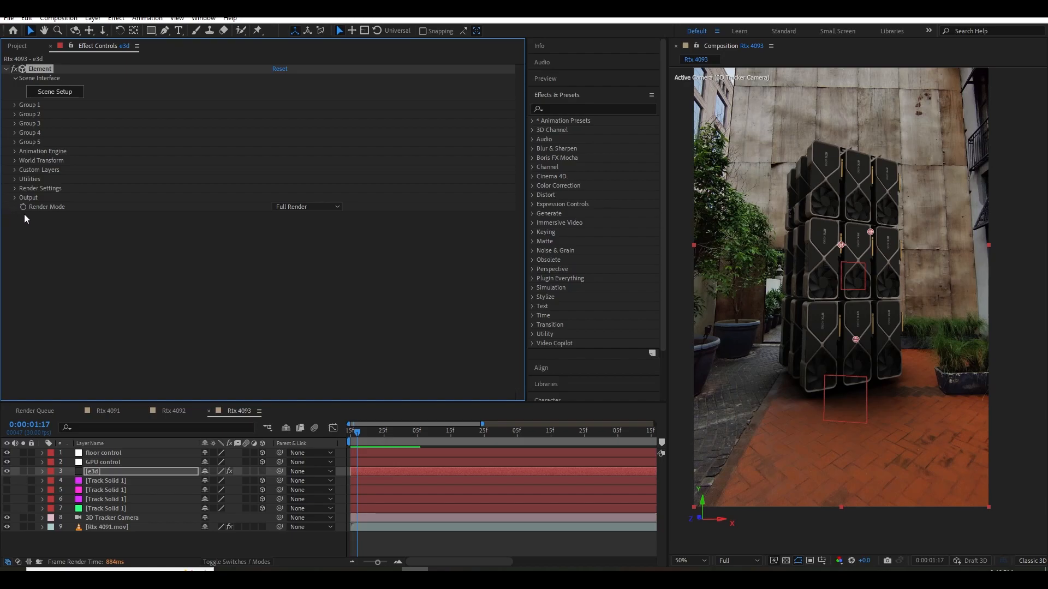
Enable Show in BG for the Physical Environment in the e3d layer's Render Settings.
{"action": "left_click", "coordinate": [14, 189]}
{"action": "scroll", "coordinate": [34, 127], "scroll_direction": "down", "scroll_amount": 4}
{"action": "scroll", "coordinate": [35, 152], "scroll_direction": "up", "scroll_amount": 3}
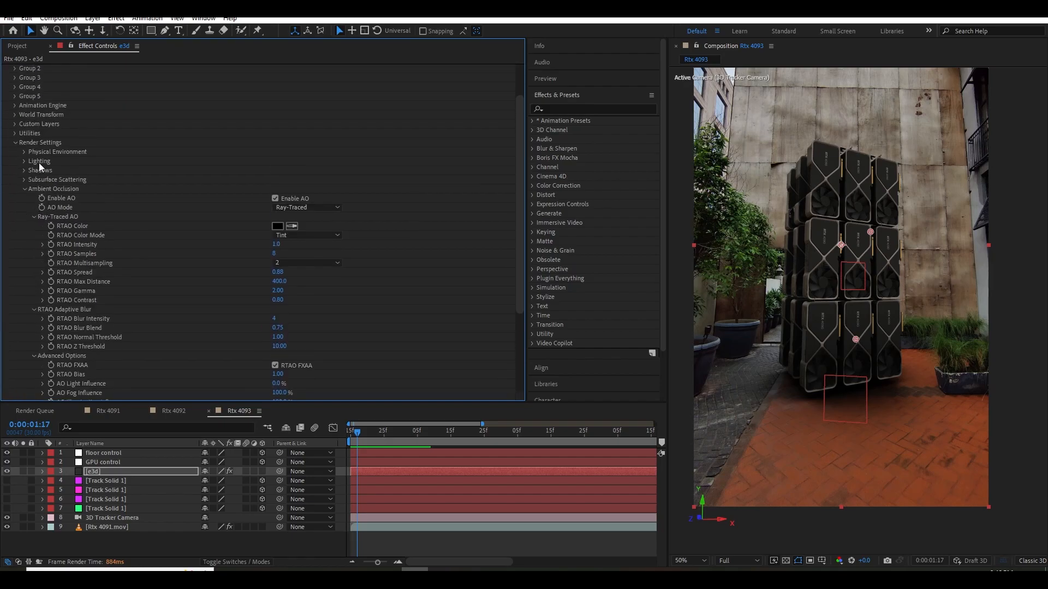
{"action": "left_click", "coordinate": [24, 152]}
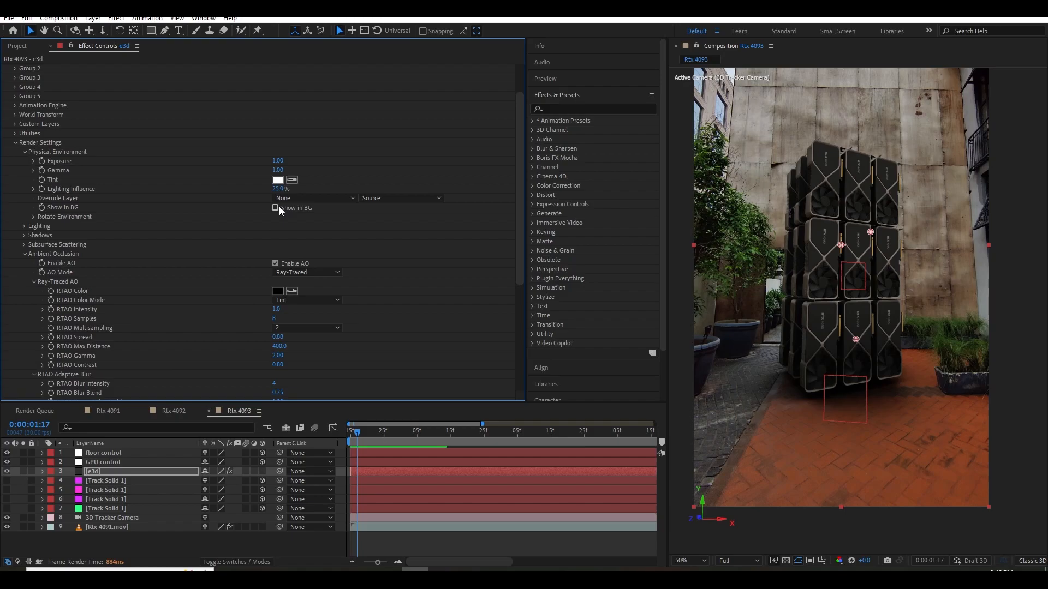
{"action": "left_click", "coordinate": [275, 208]}
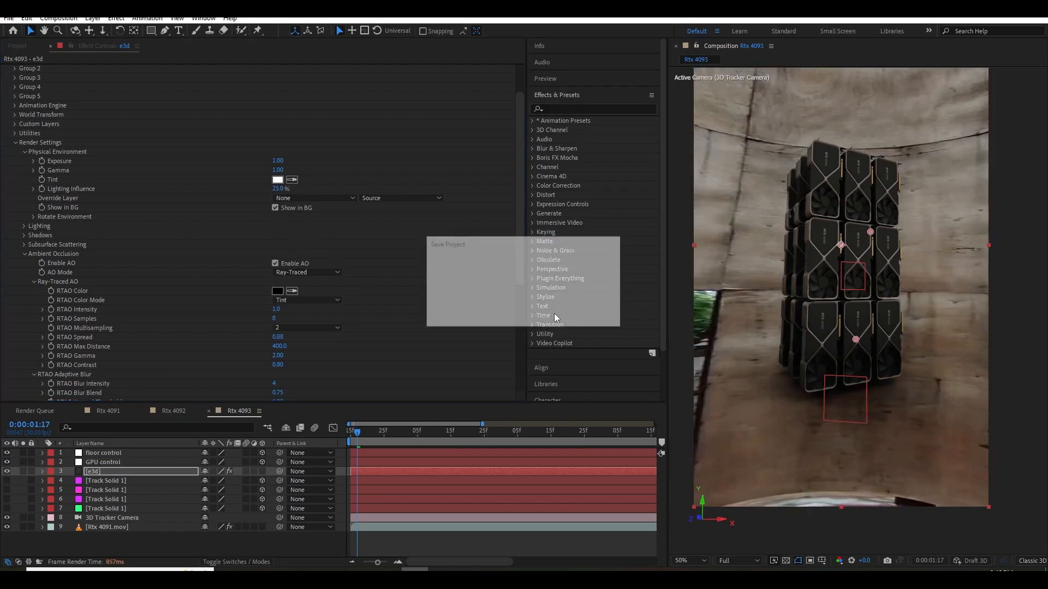
Set the preview resolution to Half and rotate the Physical Environment to X 25°, Y 11° and Z 6.8°.
{"action": "left_click", "coordinate": [741, 561]}
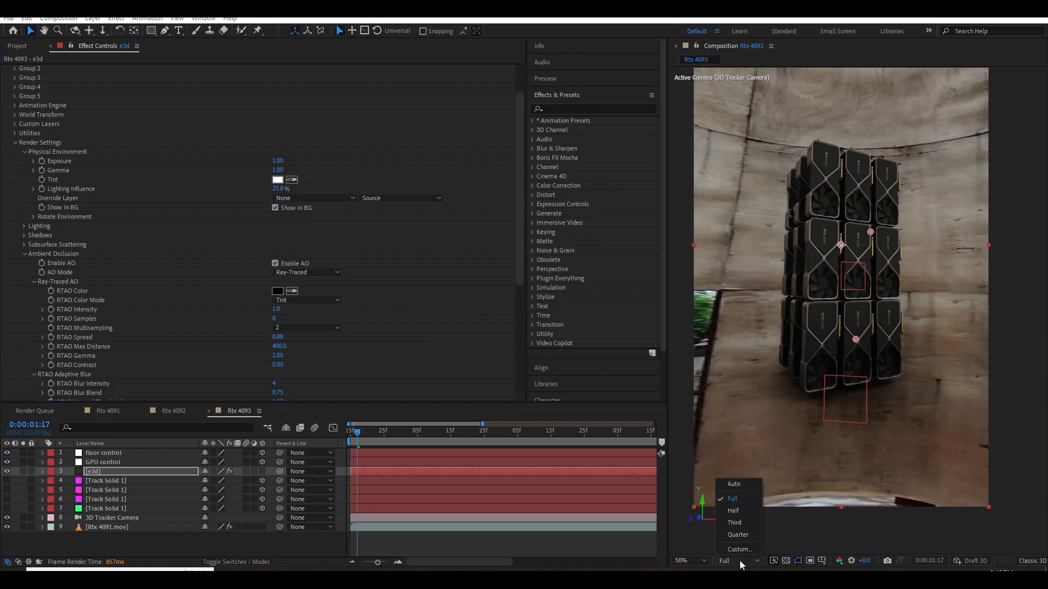
{"action": "left_click", "coordinate": [739, 512]}
{"action": "left_click", "coordinate": [34, 217]}
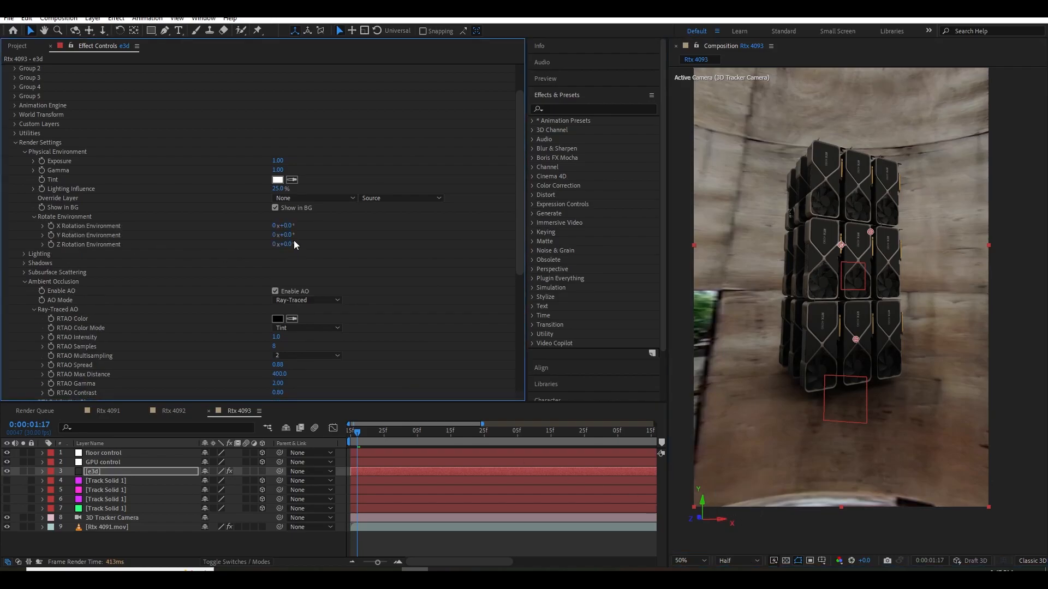
{"action": "mouse_move", "coordinate": [287, 226]}
{"action": "left_mouse_down"}
{"action": "mouse_move", "coordinate": [299, 225]}
{"action": "mouse_move", "coordinate": [292, 235]}
{"action": "left_mouse_up"}
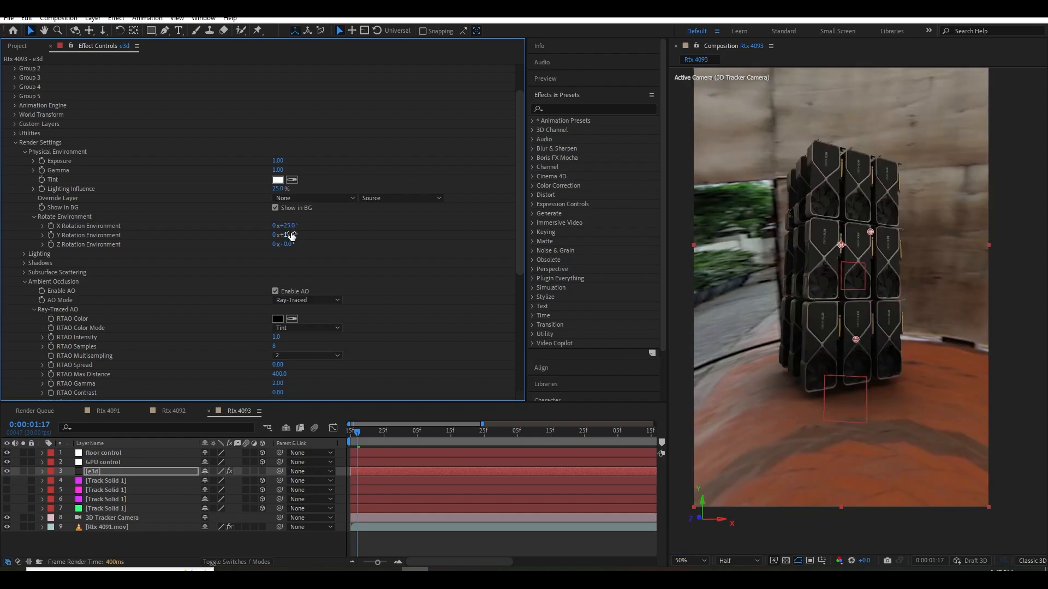
{"action": "left_click_drag", "start_coordinate": [292, 234], "coordinate": [291, 235]}
{"action": "left_click_drag", "start_coordinate": [283, 244], "coordinate": [290, 244]}
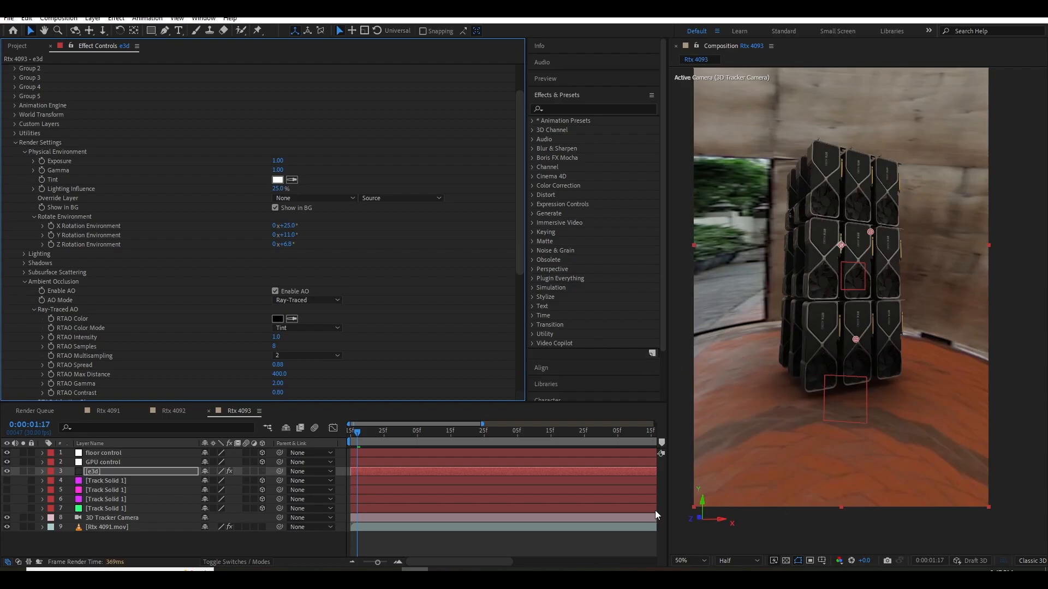
Turn off Show in BG and set the Physical Environment's Exposure to 2.00, Gamma to 0.78 and Lighting Influence to 15%.
{"action": "left_click_drag", "start_coordinate": [444, 433], "coordinate": [350, 440]}
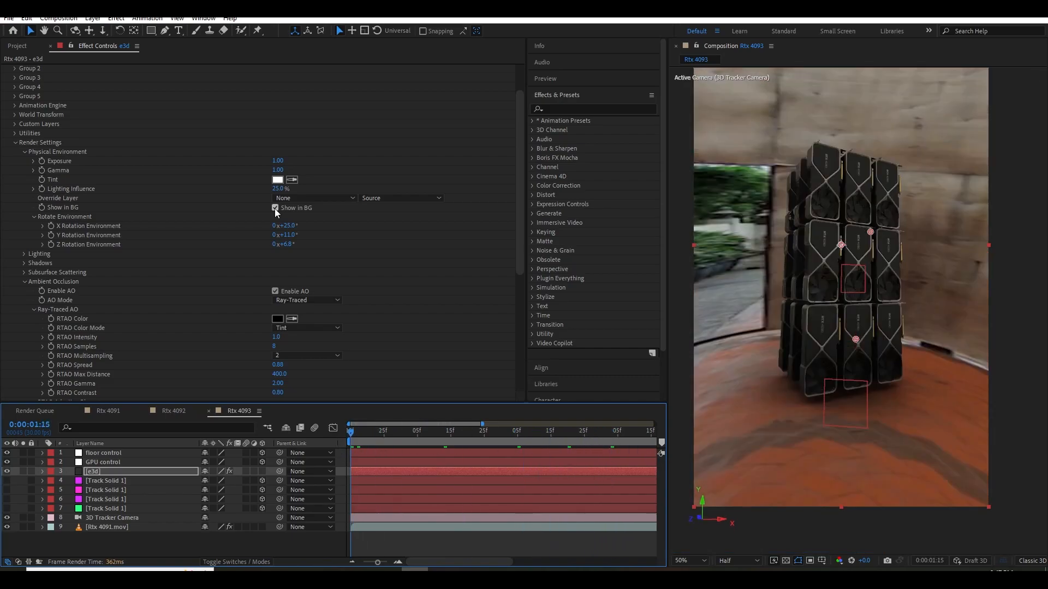
{"action": "left_click", "coordinate": [275, 208]}
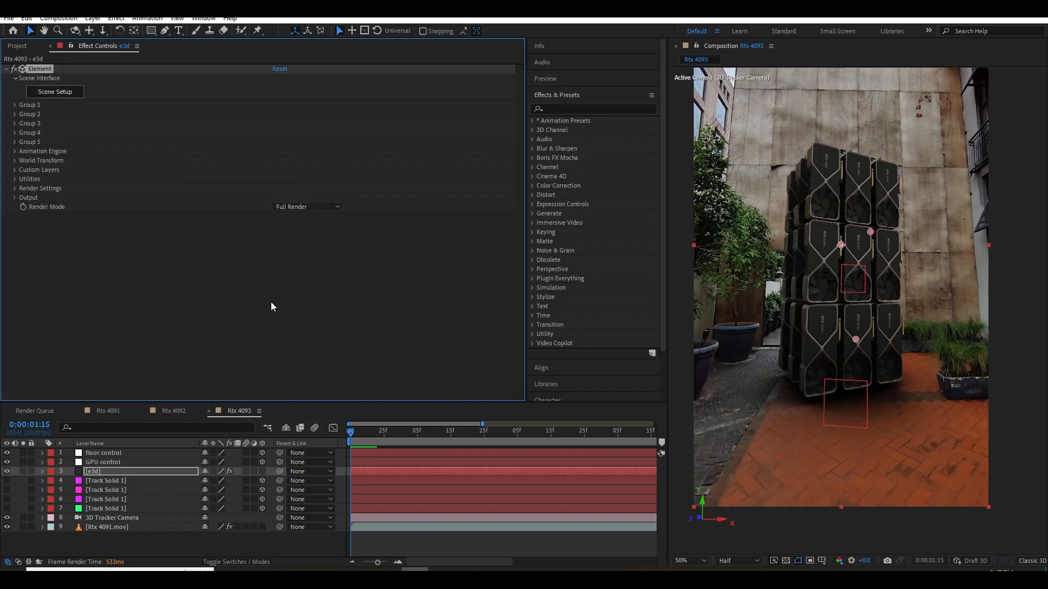
{"action": "left_click", "coordinate": [13, 188]}
{"action": "scroll", "coordinate": [152, 214], "scroll_direction": "down", "scroll_amount": 1}
{"action": "left_click", "coordinate": [278, 185]}
{"action": "type", "text": "2"}
{"action": "key", "text": "Return"}
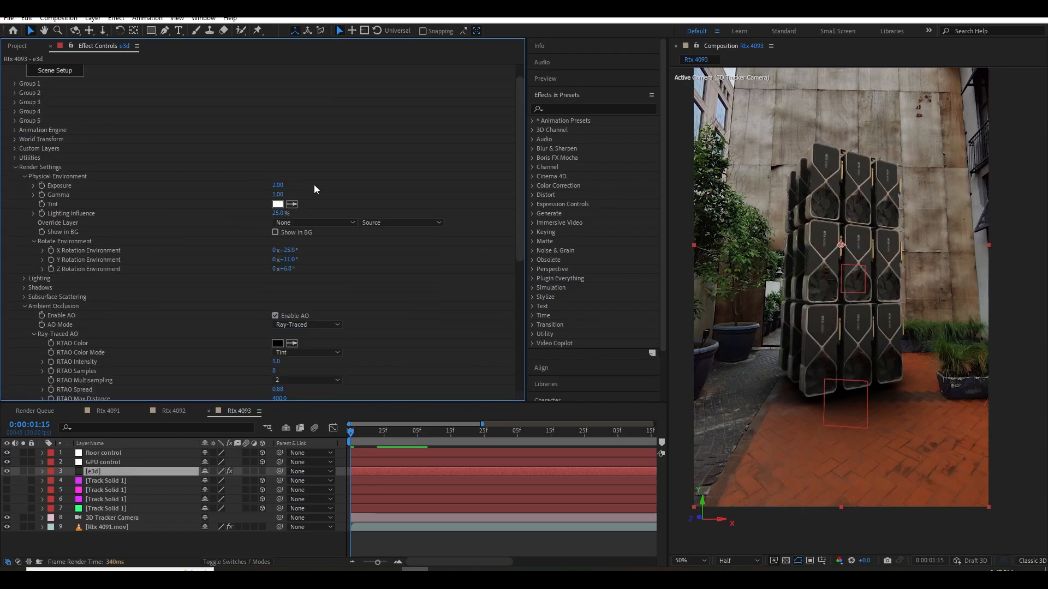
{"action": "left_click_drag", "start_coordinate": [278, 194], "coordinate": [269, 215]}
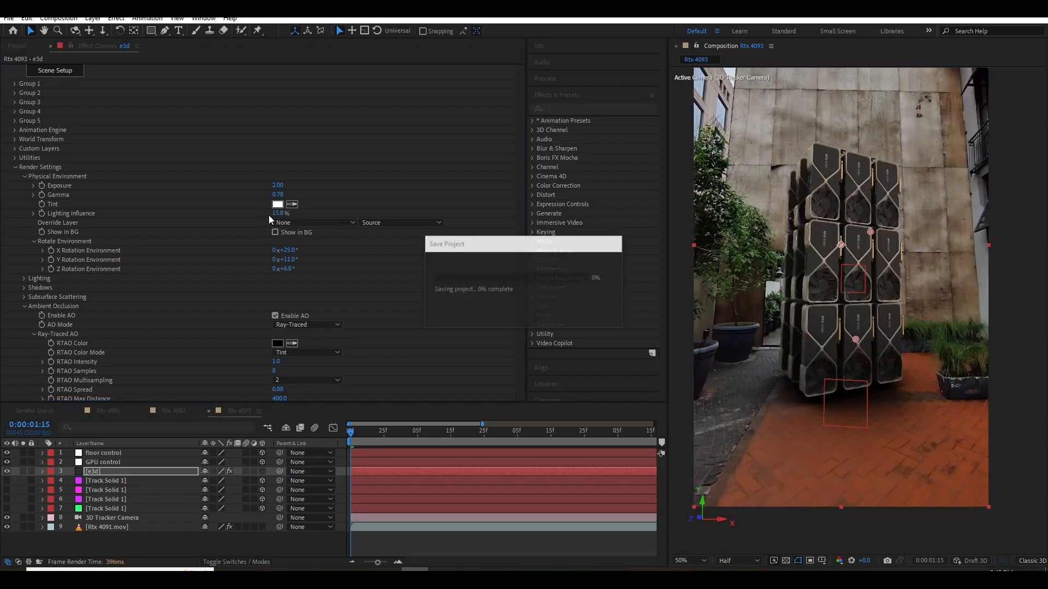
Sample the RTAO Color from the dark shadowed paving beside the blue plant pots in the footage.
{"action": "scroll", "coordinate": [771, 294], "scroll_direction": "down", "scroll_amount": 2}
{"action": "scroll", "coordinate": [771, 293], "scroll_direction": "up", "scroll_amount": 2}
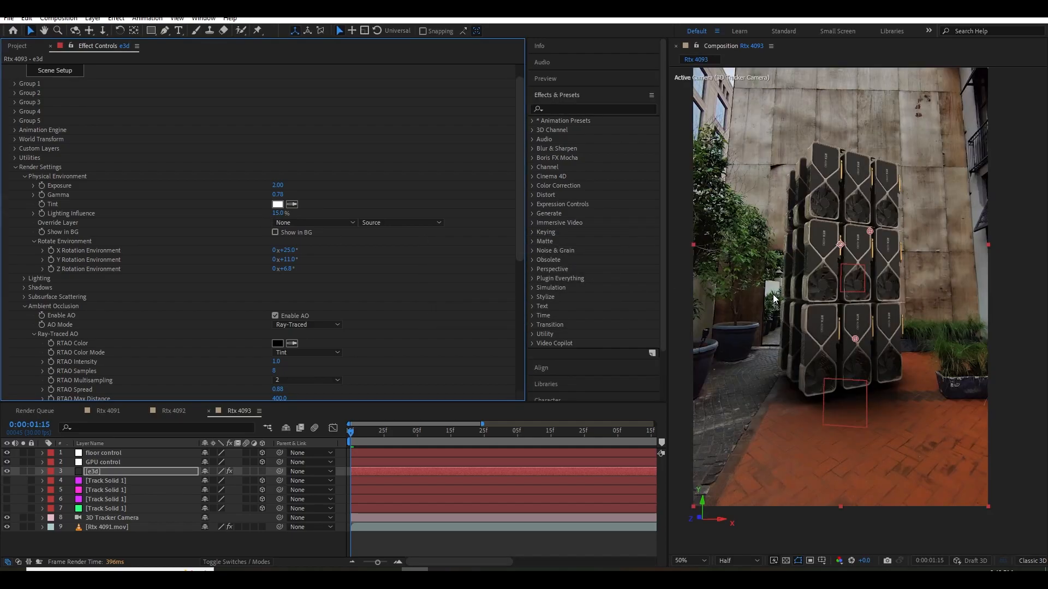
{"action": "left_click", "coordinate": [25, 176]}
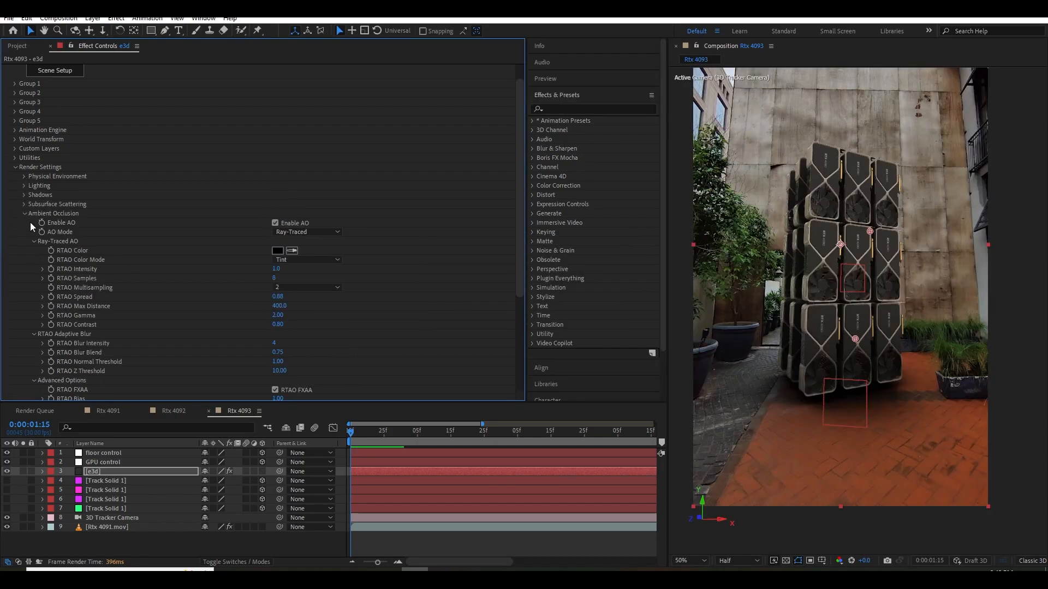
{"action": "scroll", "coordinate": [702, 378], "scroll_direction": "up", "scroll_amount": 2}
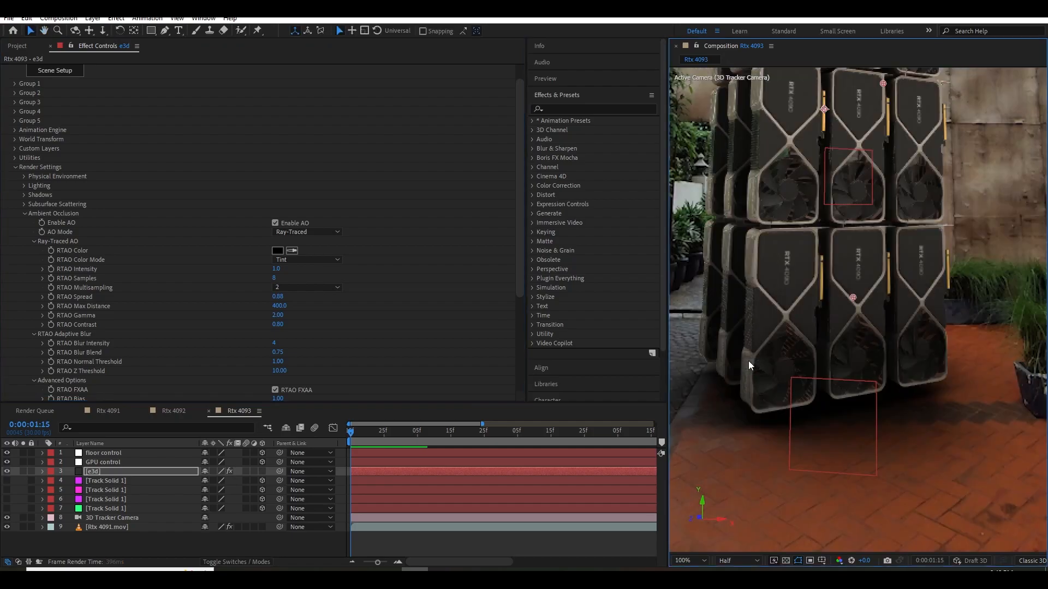
{"action": "left_click_drag", "start_coordinate": [783, 425], "coordinate": [959, 439]}
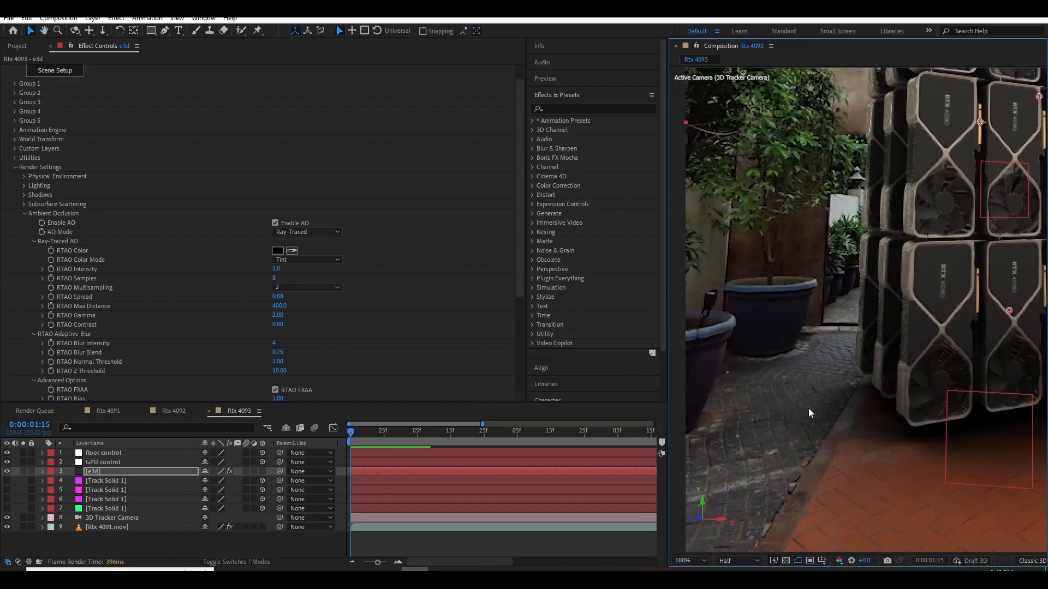
{"action": "left_click", "coordinate": [293, 251]}
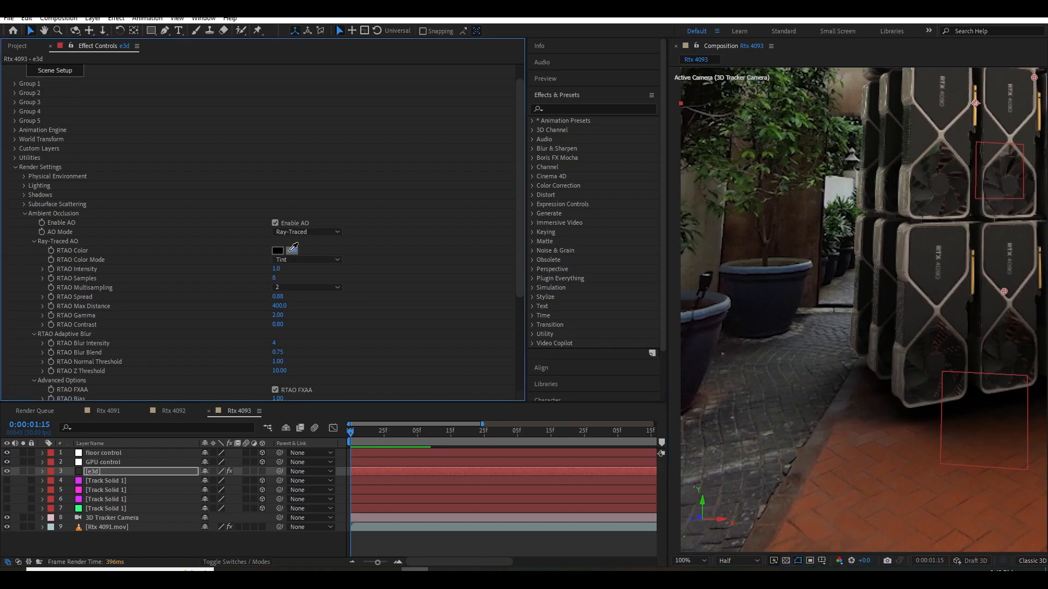
{"action": "left_click", "coordinate": [687, 411]}
{"action": "scroll", "coordinate": [827, 423], "scroll_direction": "down", "scroll_amount": 2}
{"action": "scroll", "coordinate": [827, 423], "scroll_direction": "up", "scroll_amount": 2}
Try sampling the RTAO Color from the brick floor just below the planter, and undo the change.
{"action": "left_click_drag", "start_coordinate": [828, 424], "coordinate": [798, 429]}
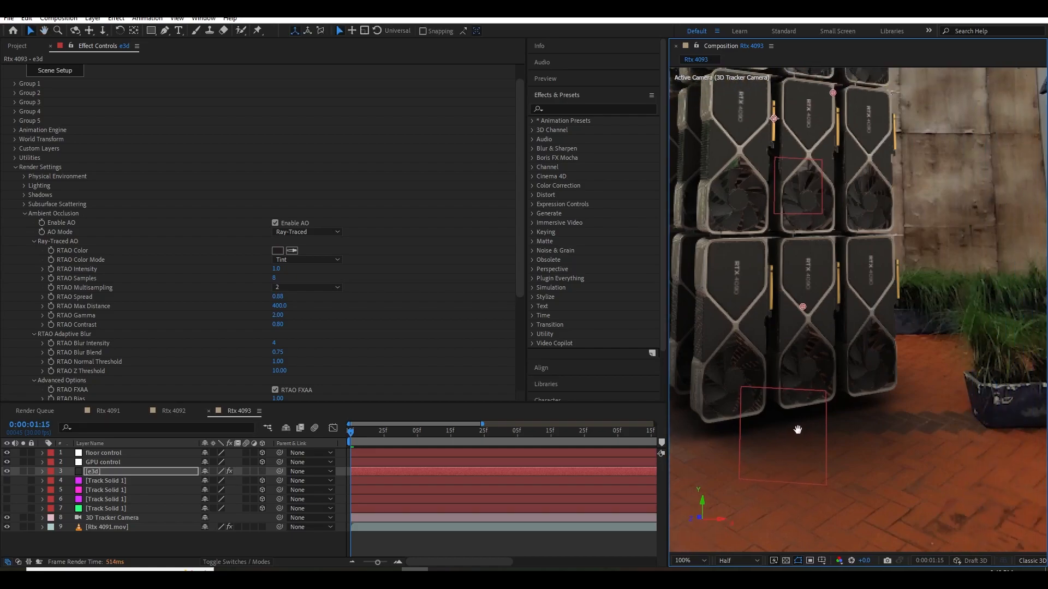
{"action": "left_click_drag", "start_coordinate": [869, 379], "coordinate": [804, 353]}
{"action": "left_click", "coordinate": [292, 251]}
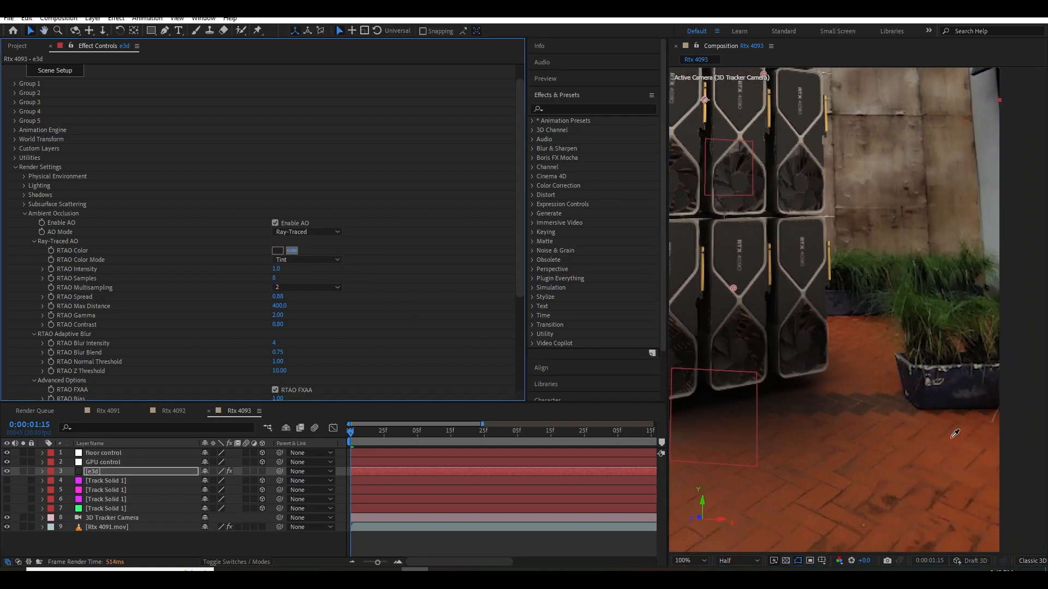
{"action": "left_click", "coordinate": [937, 412]}
{"action": "scroll", "coordinate": [793, 413], "scroll_direction": "down", "scroll_amount": 1}
{"action": "key", "text": "ctrl+z"}
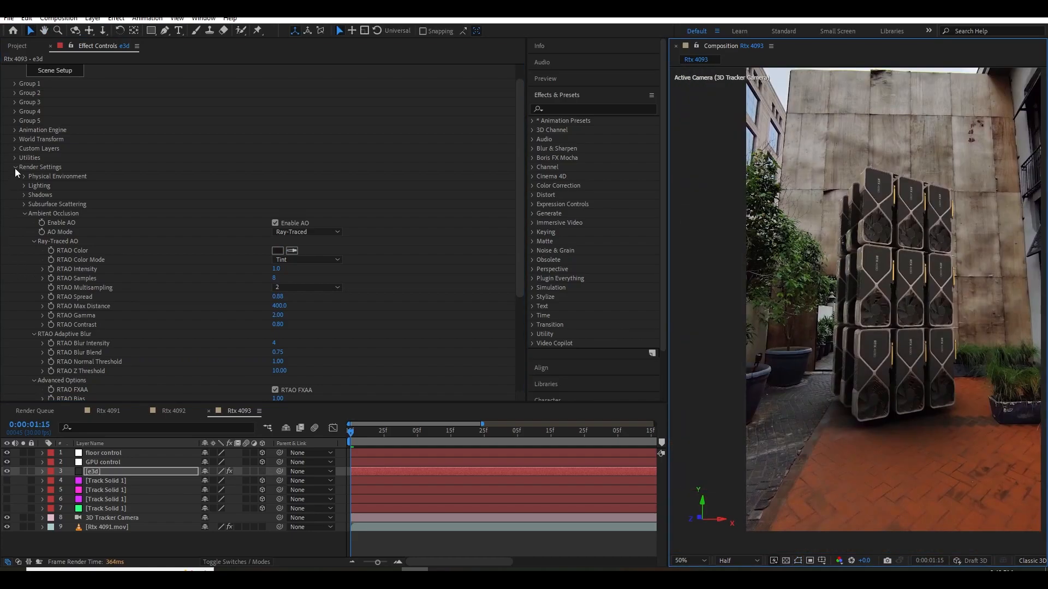
Expand the Channel 1 Rotation controls under Group 1's Aux Channels.
{"action": "left_click", "coordinate": [15, 168]}
{"action": "left_click", "coordinate": [15, 104]}
{"action": "scroll", "coordinate": [75, 144], "scroll_direction": "down", "scroll_amount": 1}
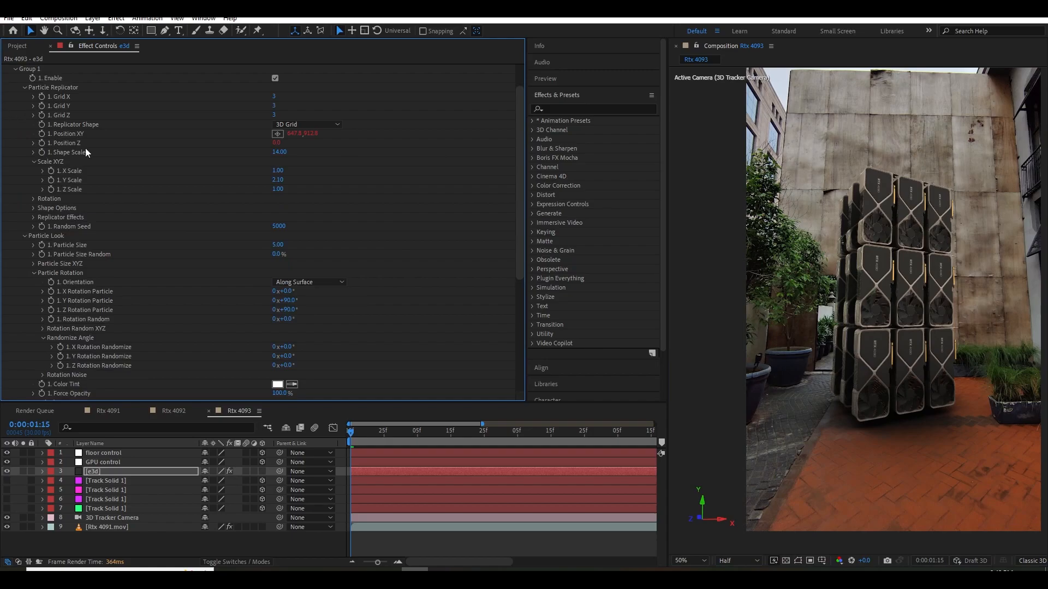
{"action": "scroll", "coordinate": [126, 218], "scroll_direction": "up", "scroll_amount": 1}
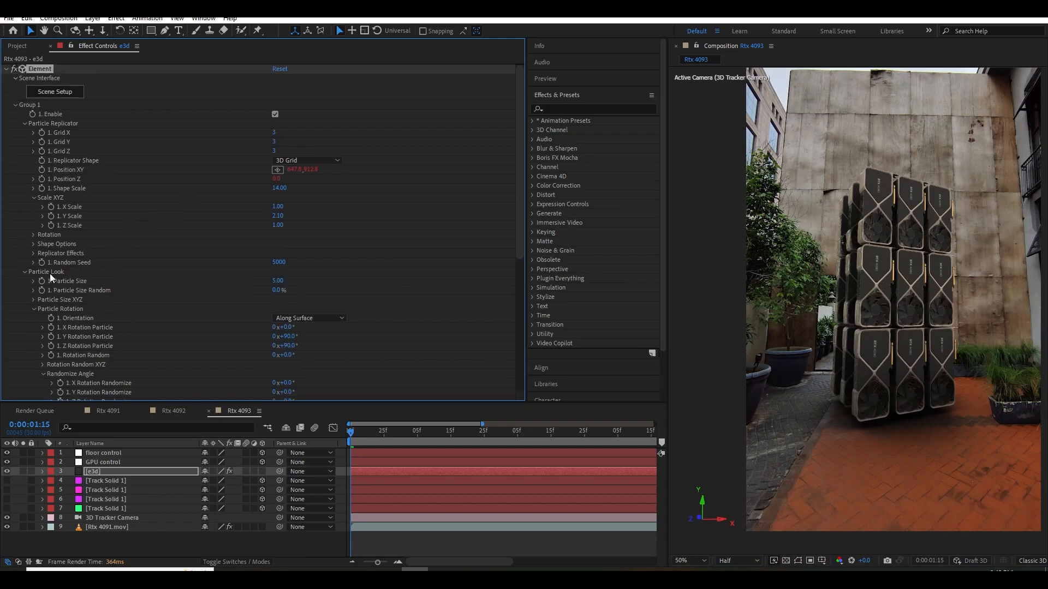
{"action": "left_click", "coordinate": [34, 309]}
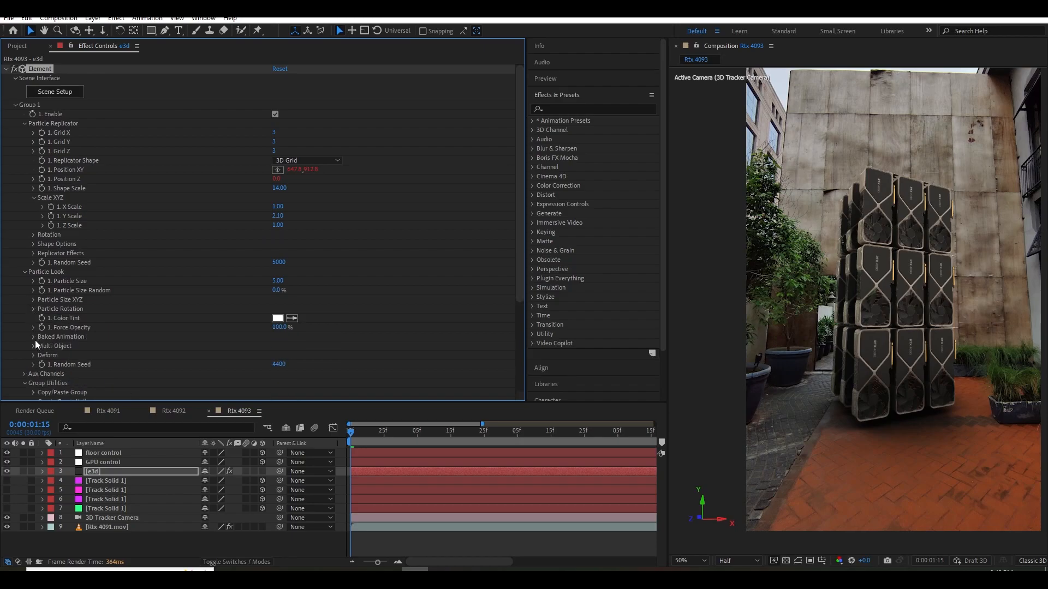
{"action": "left_click", "coordinate": [25, 374]}
{"action": "scroll", "coordinate": [36, 375], "scroll_direction": "down", "scroll_amount": 3}
{"action": "left_click", "coordinate": [32, 286]}
{"action": "left_click", "coordinate": [42, 340]}
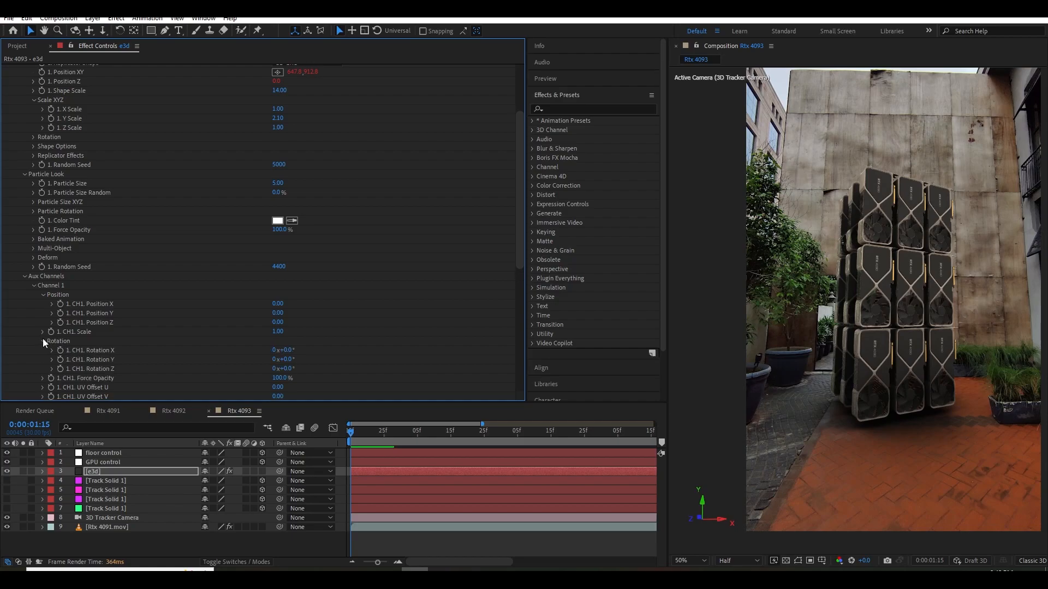
Test the fans' spin with CH1 Rotation Y and reset it to 0°.
{"action": "mouse_move", "coordinate": [282, 360]}
{"action": "left_mouse_down"}
{"action": "mouse_move", "coordinate": [316, 359]}
{"action": "mouse_move", "coordinate": [287, 360]}
{"action": "left_mouse_up"}
{"action": "left_click", "coordinate": [288, 360]}
{"action": "type", "text": "0"}
{"action": "key", "text": "Return"}
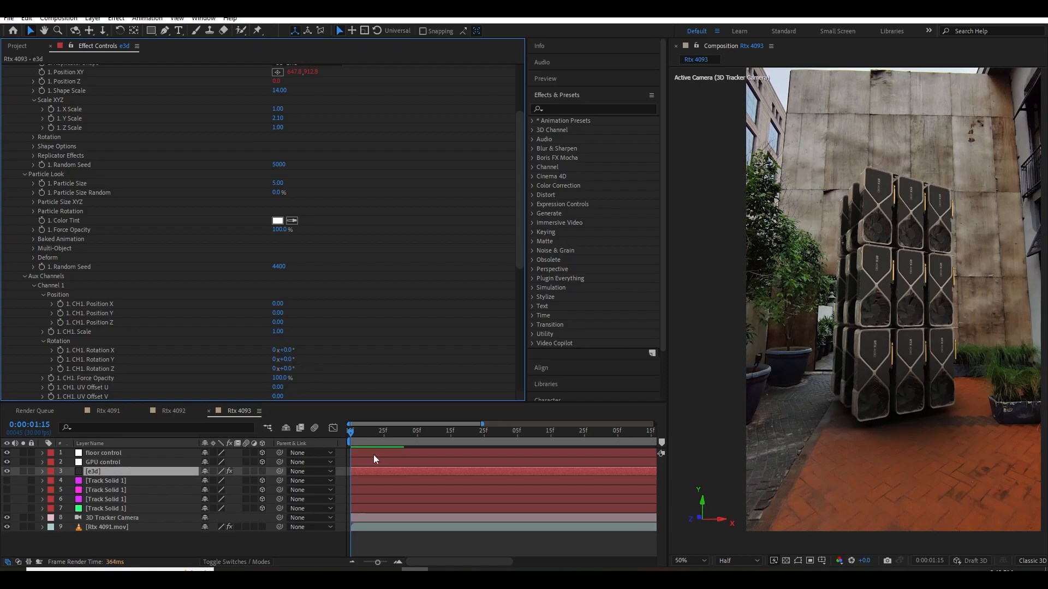
Animate CH1 Rotation Y from 0° at 0:00:01:15 to 2 revolutions at 0:00:08:15.
{"action": "left_click", "coordinate": [60, 359]}
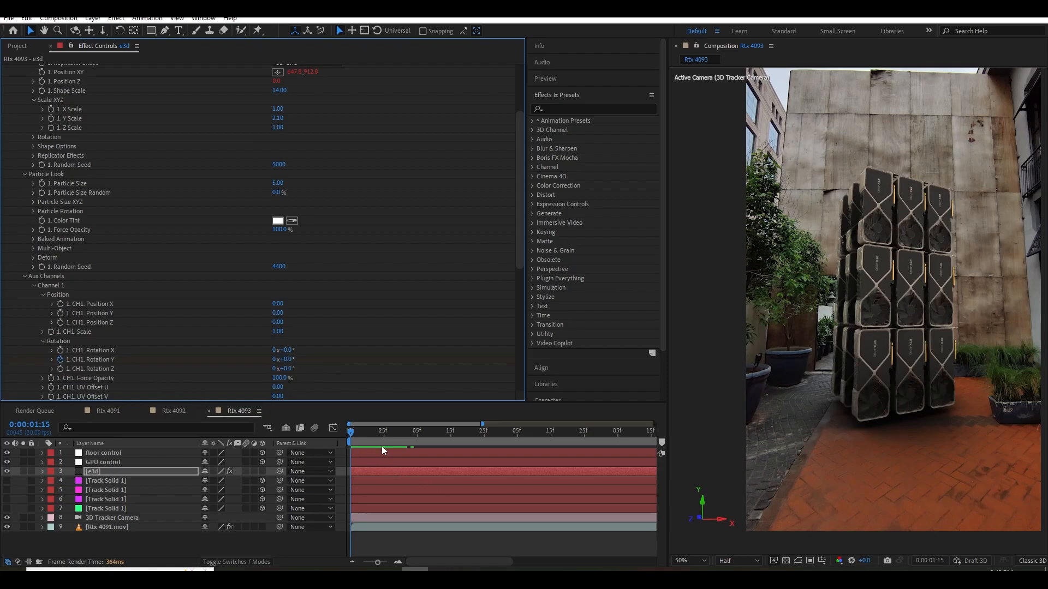
{"action": "left_click_drag", "start_coordinate": [381, 446], "coordinate": [675, 444]}
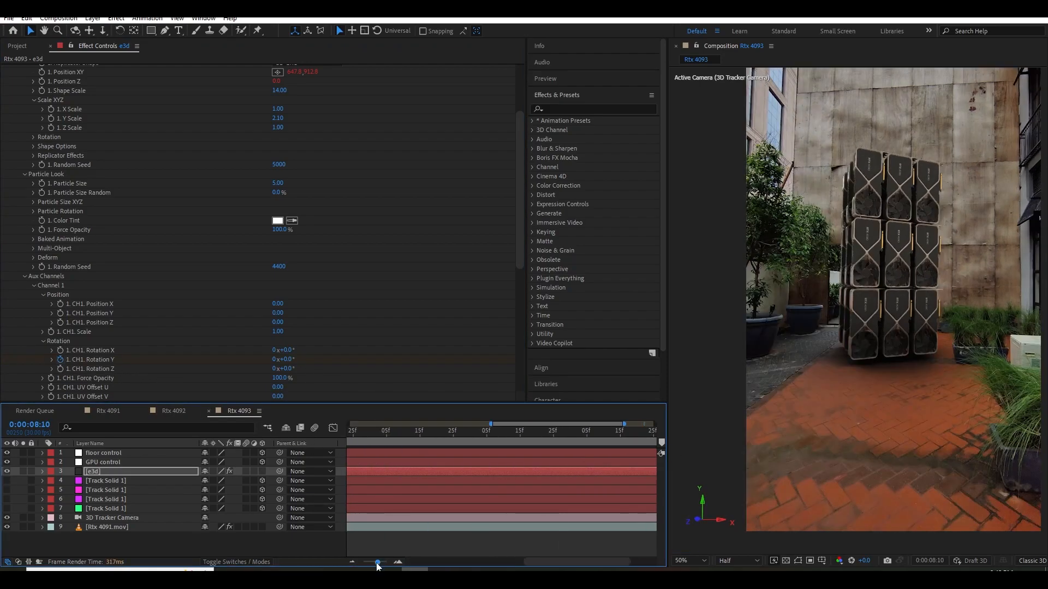
{"action": "left_click_drag", "start_coordinate": [377, 561], "coordinate": [363, 561]}
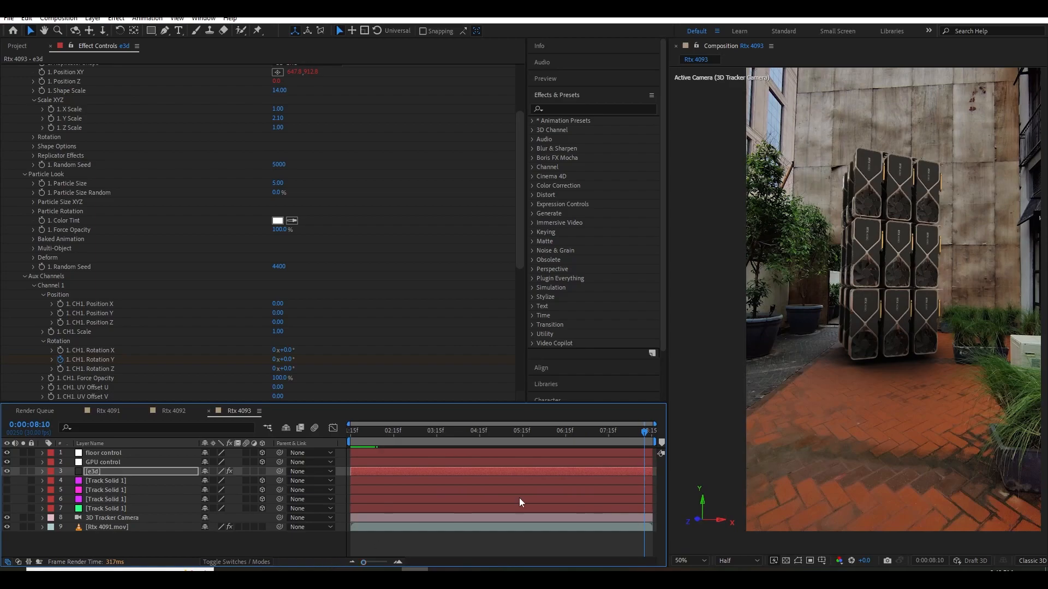
{"action": "left_click_drag", "start_coordinate": [643, 434], "coordinate": [651, 432]}
{"action": "left_click", "coordinate": [274, 360]}
{"action": "type", "text": "2"}
{"action": "key", "text": "Return"}
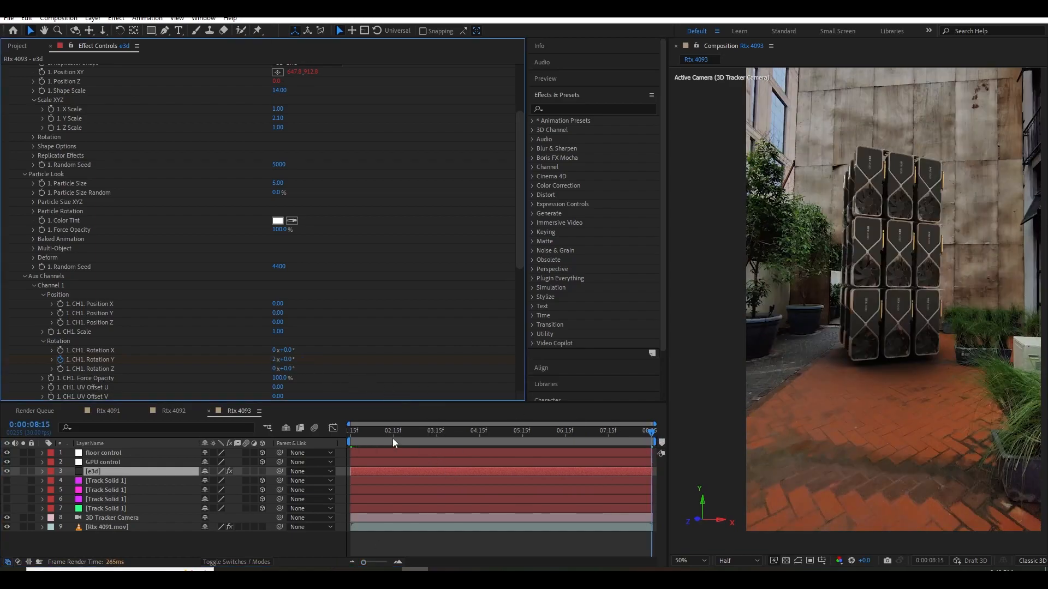
Preview the fan rotation by playing back and scrubbing through the composition.
{"action": "key", "text": "space"}
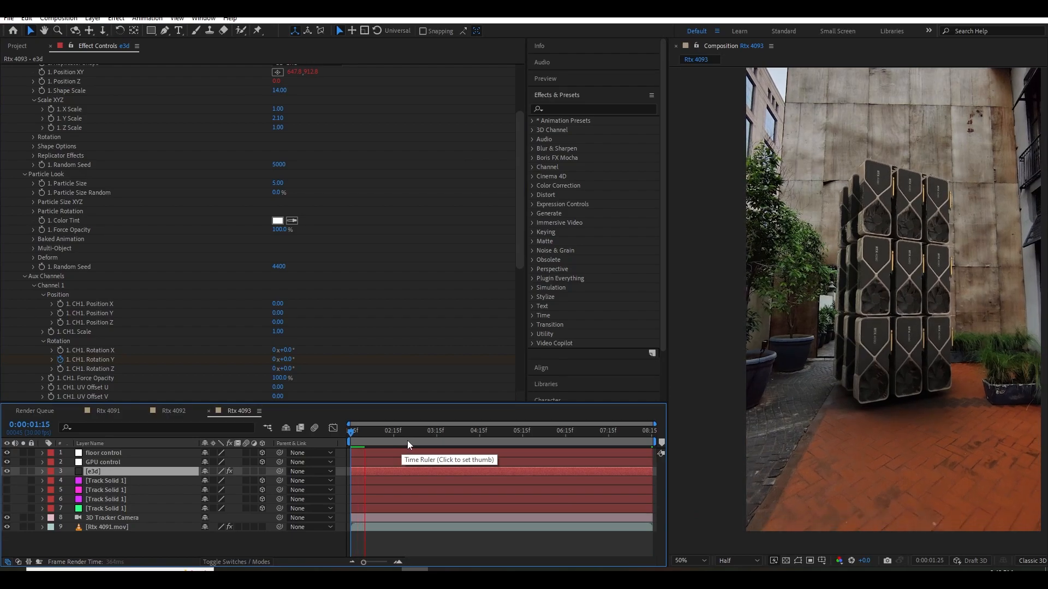
{"action": "key", "text": "space"}
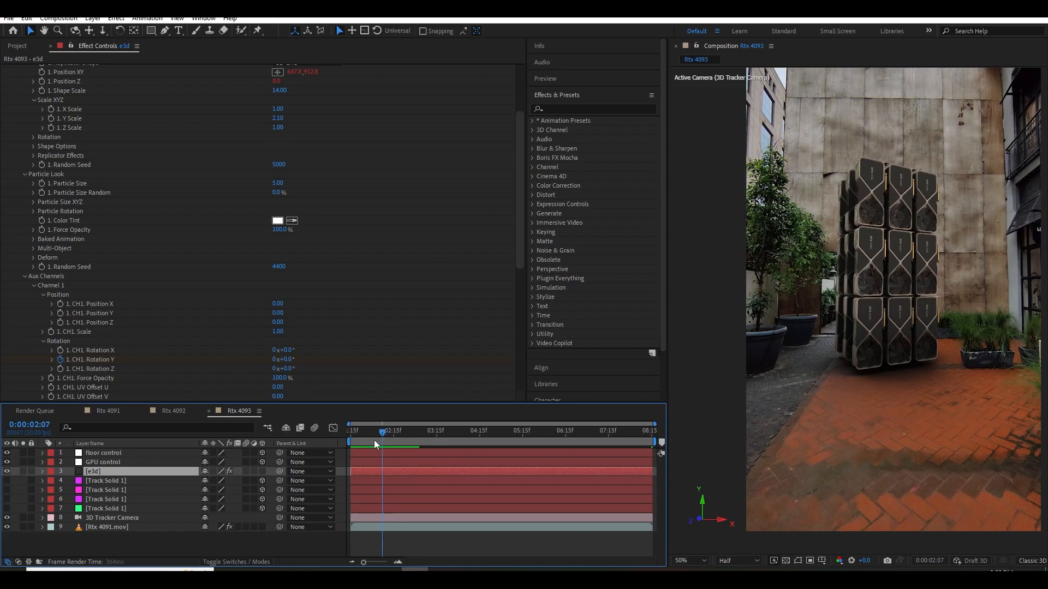
{"action": "mouse_move", "coordinate": [352, 443]}
{"action": "left_mouse_down"}
{"action": "mouse_move", "coordinate": [384, 441]}
{"action": "mouse_move", "coordinate": [339, 461]}
{"action": "mouse_move", "coordinate": [395, 454]}
{"action": "mouse_move", "coordinate": [336, 460]}
{"action": "mouse_move", "coordinate": [371, 457]}
{"action": "mouse_move", "coordinate": [339, 461]}
{"action": "mouse_move", "coordinate": [352, 456]}
{"action": "left_mouse_up"}
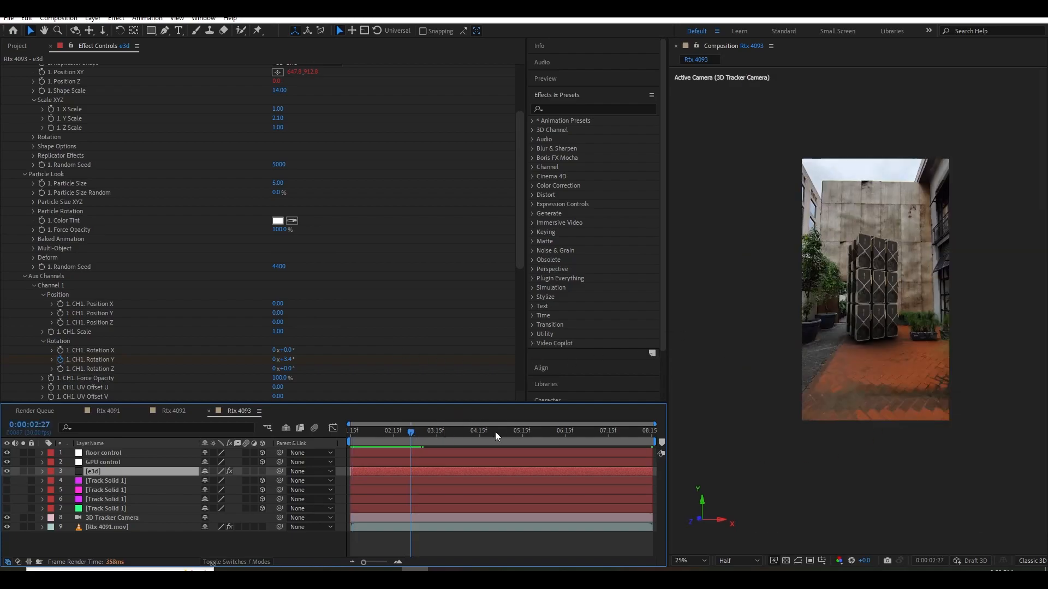
{"action": "left_click_drag", "start_coordinate": [455, 432], "coordinate": [411, 433]}
Try the Plane and Ring replicator shapes on Group 1 with a changed particle count, and restore the 3D Grid.
{"action": "scroll", "coordinate": [132, 292], "scroll_direction": "up", "scroll_amount": 5}
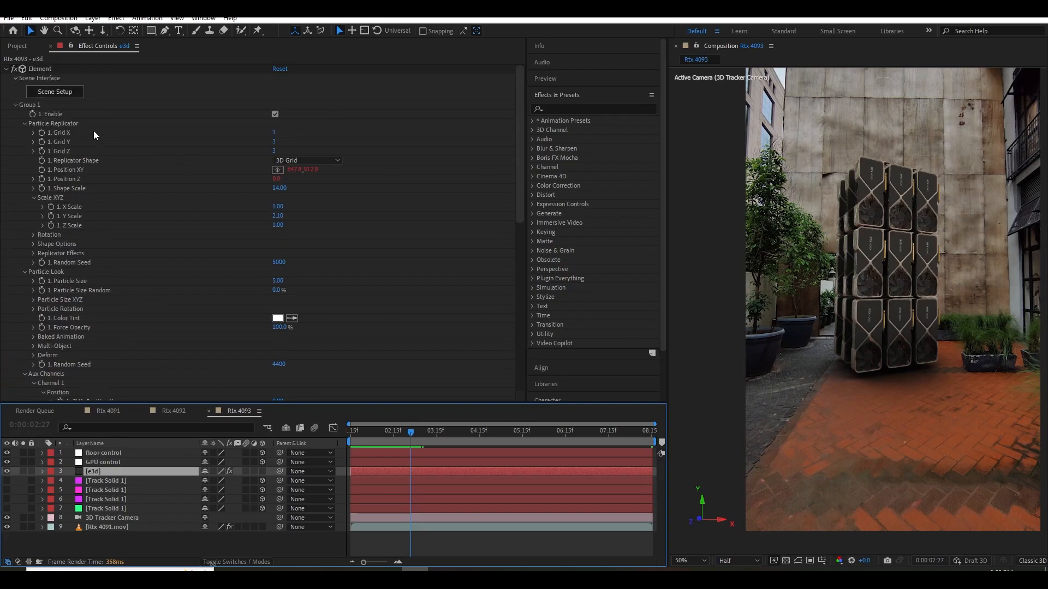
{"action": "left_click", "coordinate": [275, 161]}
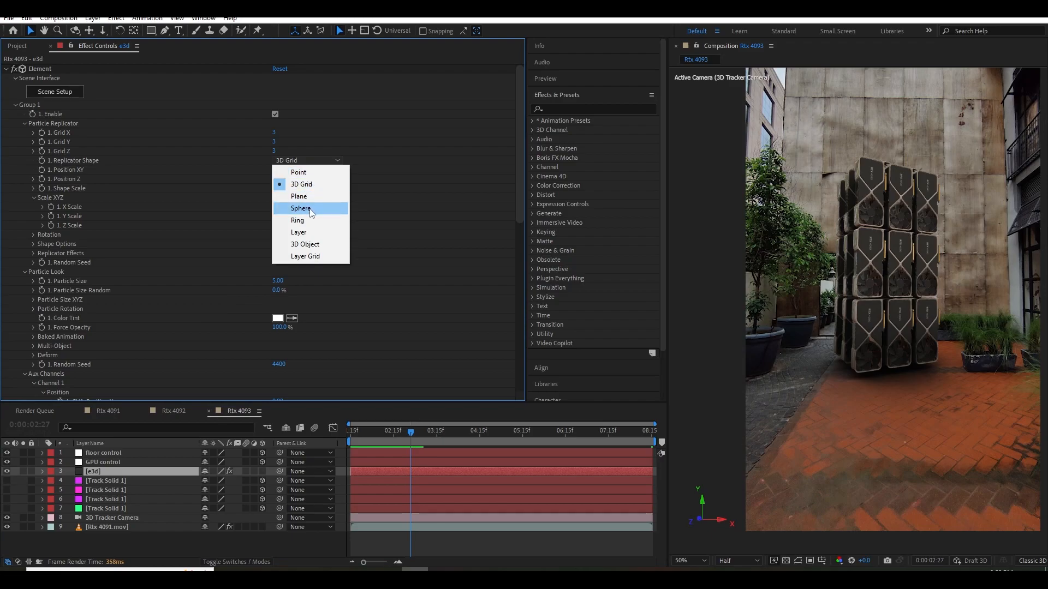
{"action": "left_click", "coordinate": [309, 196]}
{"action": "left_click", "coordinate": [303, 142]}
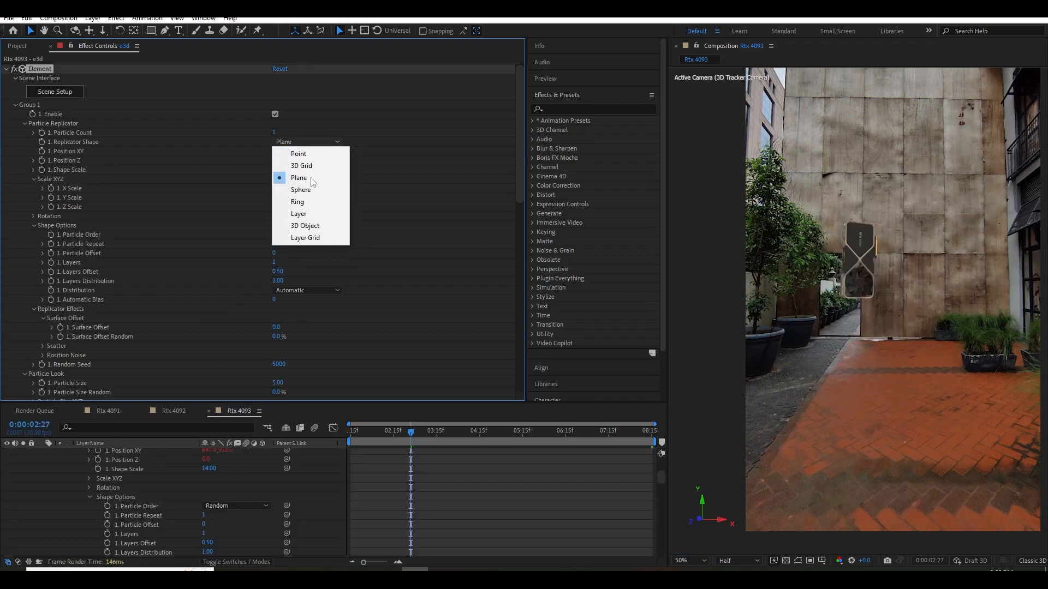
{"action": "left_click", "coordinate": [313, 202]}
{"action": "left_click_drag", "start_coordinate": [274, 132], "coordinate": [284, 131]}
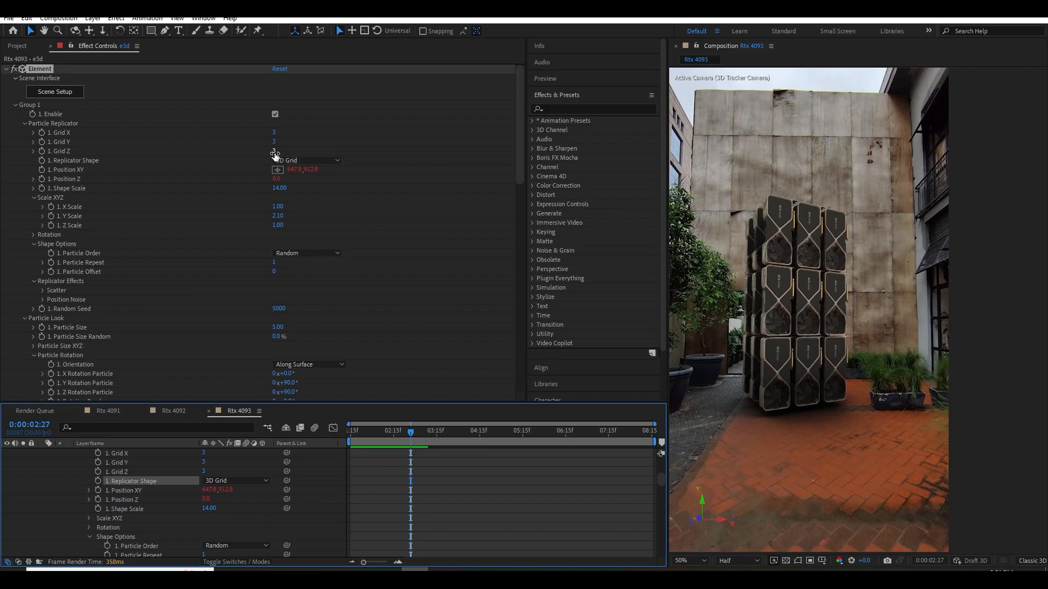
Try a Grid Z of 8 on Group 1 and return it to 3.
{"action": "left_click", "coordinate": [274, 152]}
{"action": "type", "text": "8"}
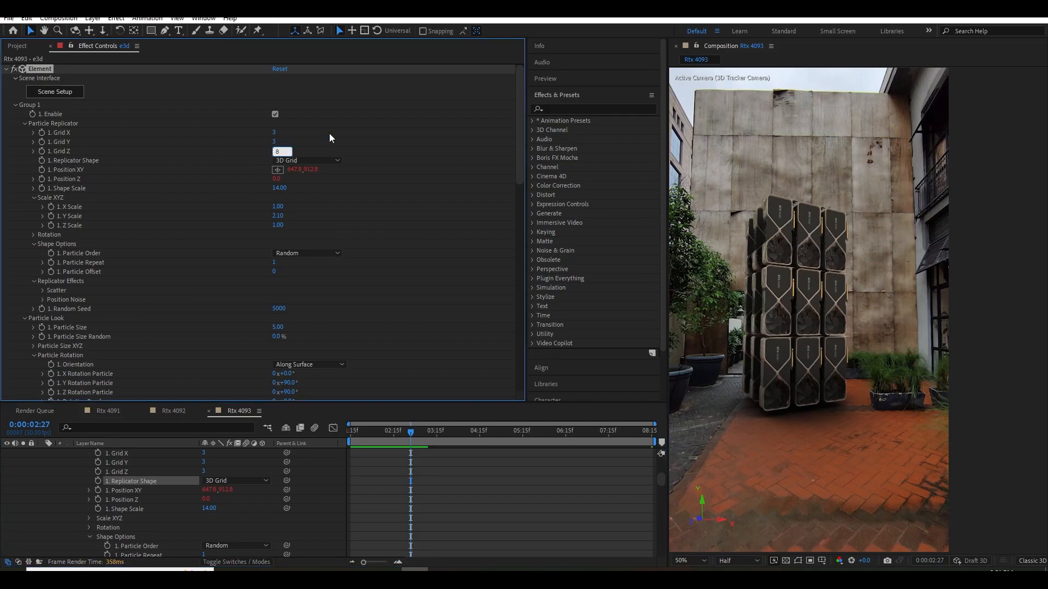
{"action": "key", "text": "Return"}
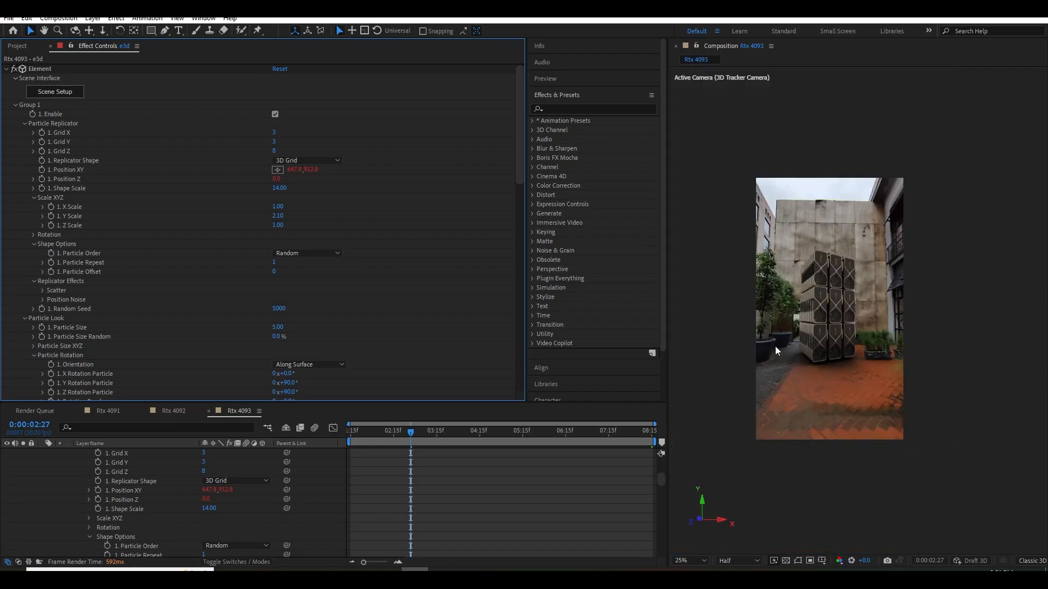
{"action": "left_click", "coordinate": [274, 151]}
{"action": "type", "text": "3"}
{"action": "key", "text": "Return"}
Set Group 1's Grid Y to 8 and its replicator Y Scale to 5.60.
{"action": "left_click", "coordinate": [274, 141]}
{"action": "type", "text": "8"}
{"action": "key", "text": "Return"}
{"action": "left_click", "coordinate": [277, 216]}
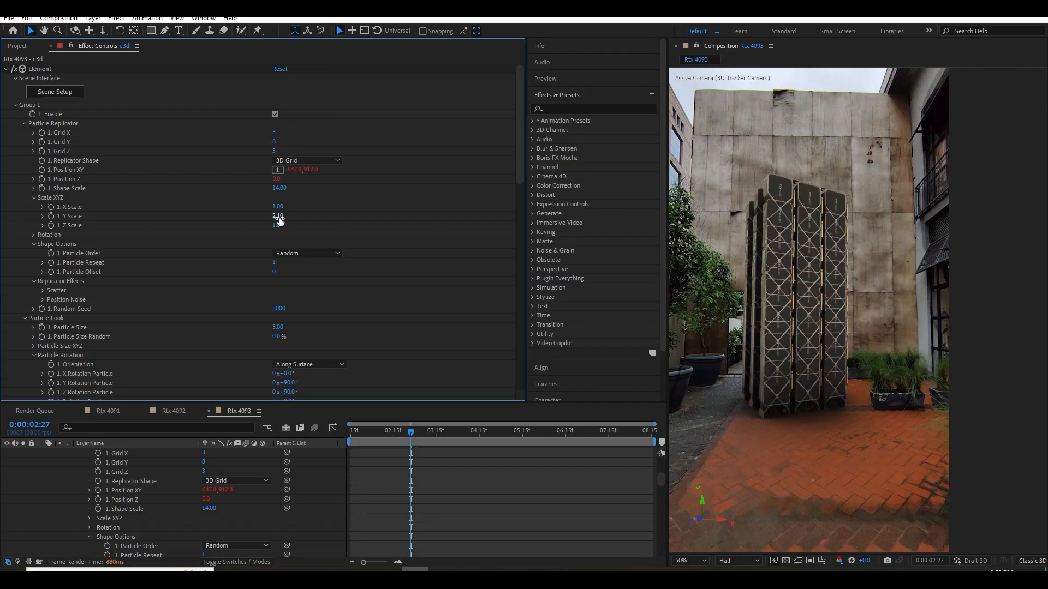
{"action": "type", "text": "6"}
{"action": "key", "text": "Return"}
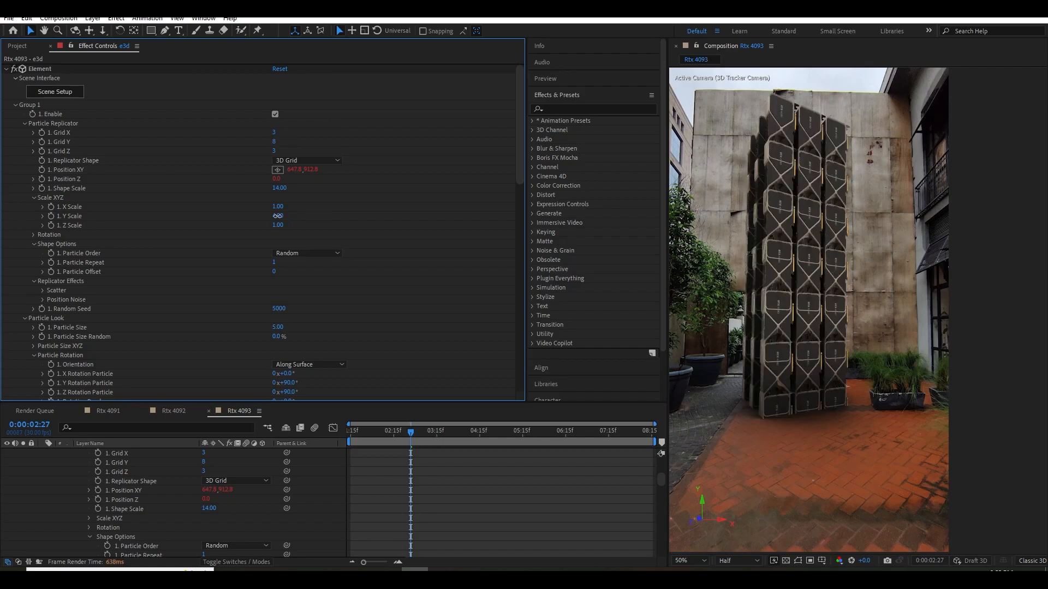
{"action": "left_click", "coordinate": [278, 216]}
{"action": "type", "text": "5.5"}
{"action": "key", "text": "Return"}
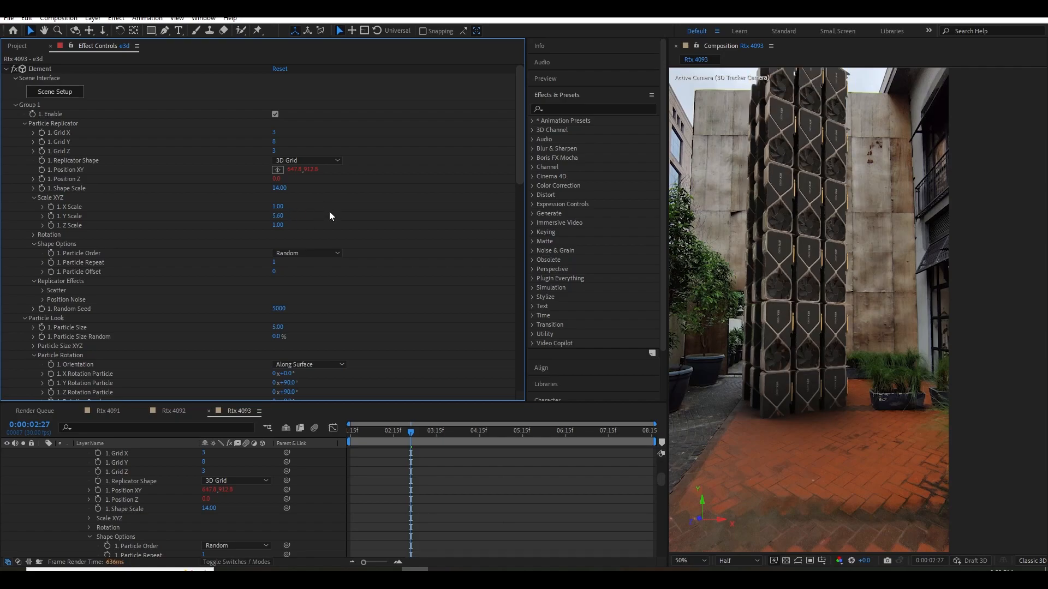
Reposition the GPU control null vertically to seat the tall stack on the brick floor, and try changing its rotation.
{"action": "left_click", "coordinate": [739, 401]}
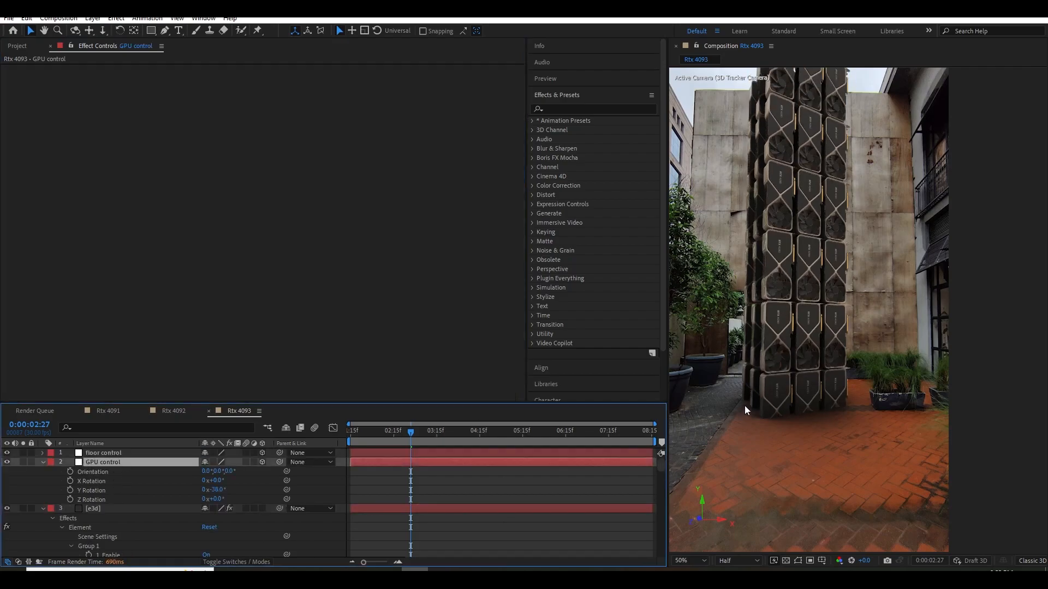
{"action": "left_click", "coordinate": [744, 406]}
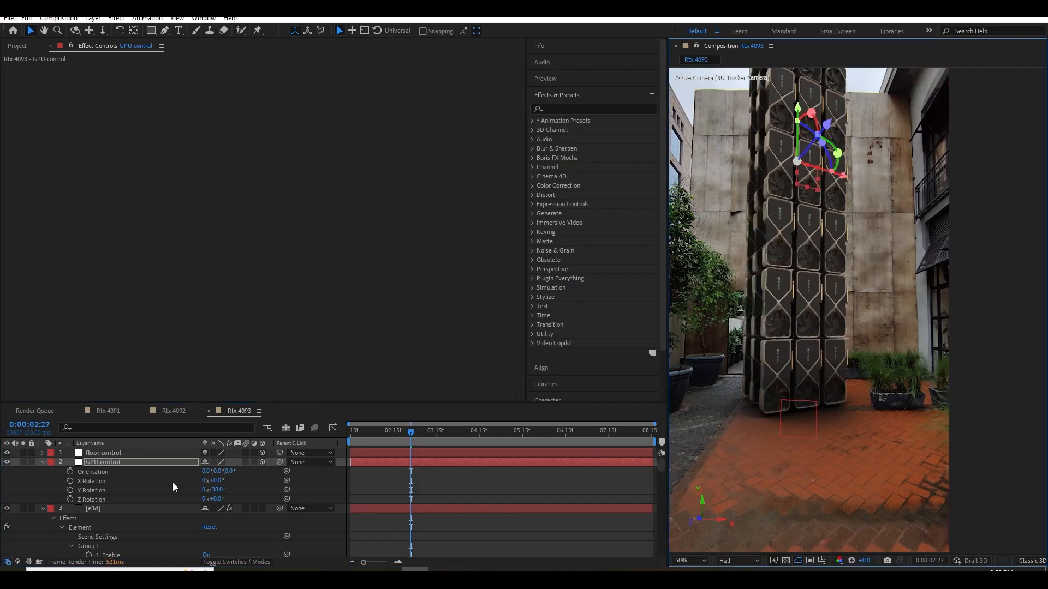
{"action": "left_click_drag", "start_coordinate": [215, 480], "coordinate": [194, 487]}
{"action": "key", "text": "ctrl+z"}
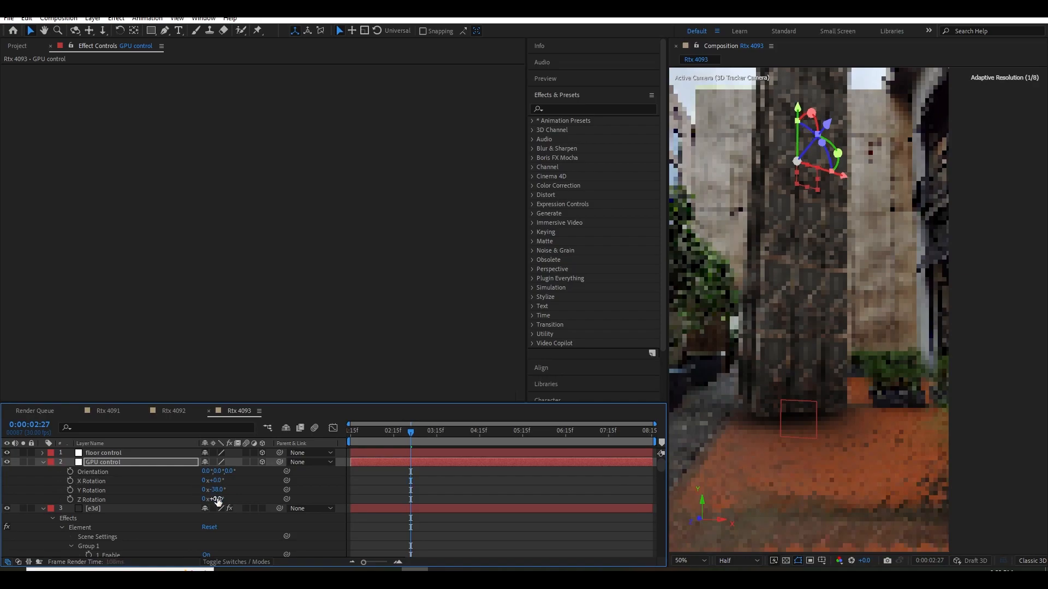
Animate the GPU control null's Y Rotation from -38° at 0:00:01:15 to 2 revolutions minus 38° at 0:00:08:15.
{"action": "left_click", "coordinate": [218, 490]}
{"action": "left_click", "coordinate": [213, 489]}
{"action": "type", "text": "-38"}
{"action": "key", "text": "Return"}
{"action": "key", "text": "Home"}
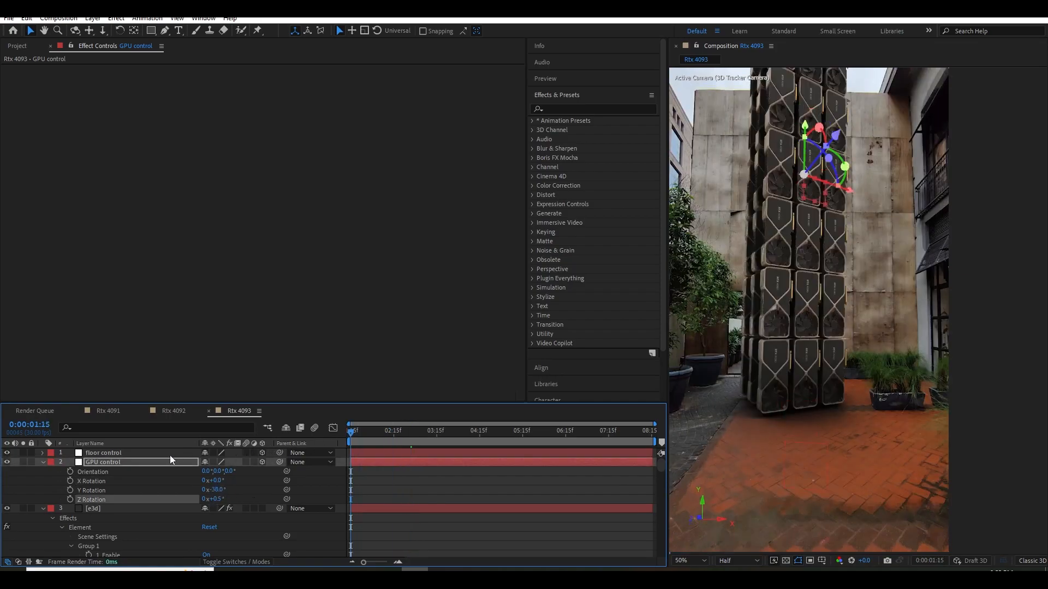
{"action": "left_click", "coordinate": [70, 490]}
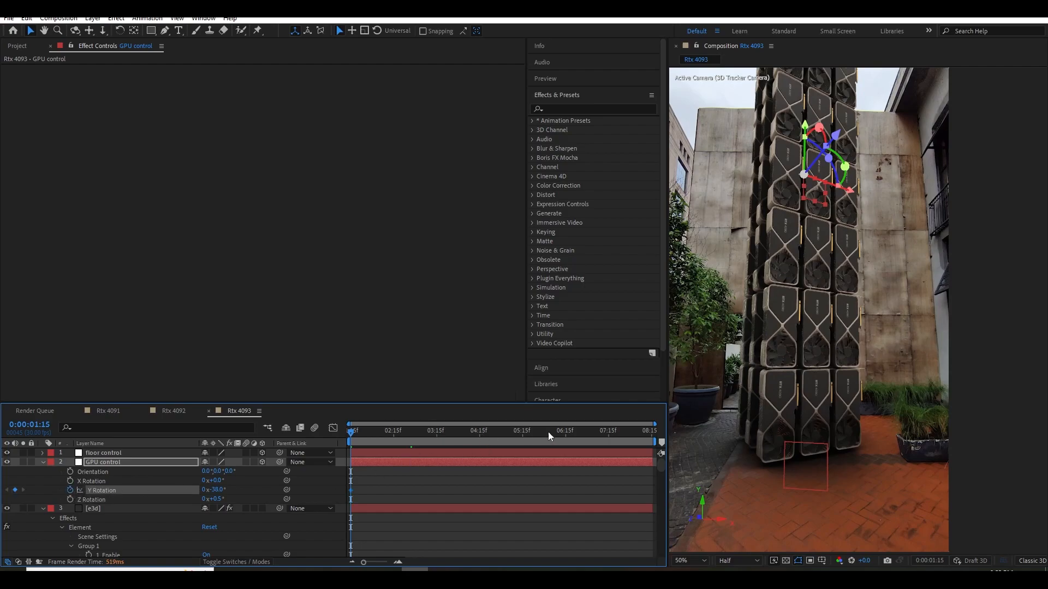
{"action": "left_click_drag", "start_coordinate": [525, 431], "coordinate": [671, 431]}
{"action": "left_click", "coordinate": [203, 490]}
{"action": "type", "text": "2"}
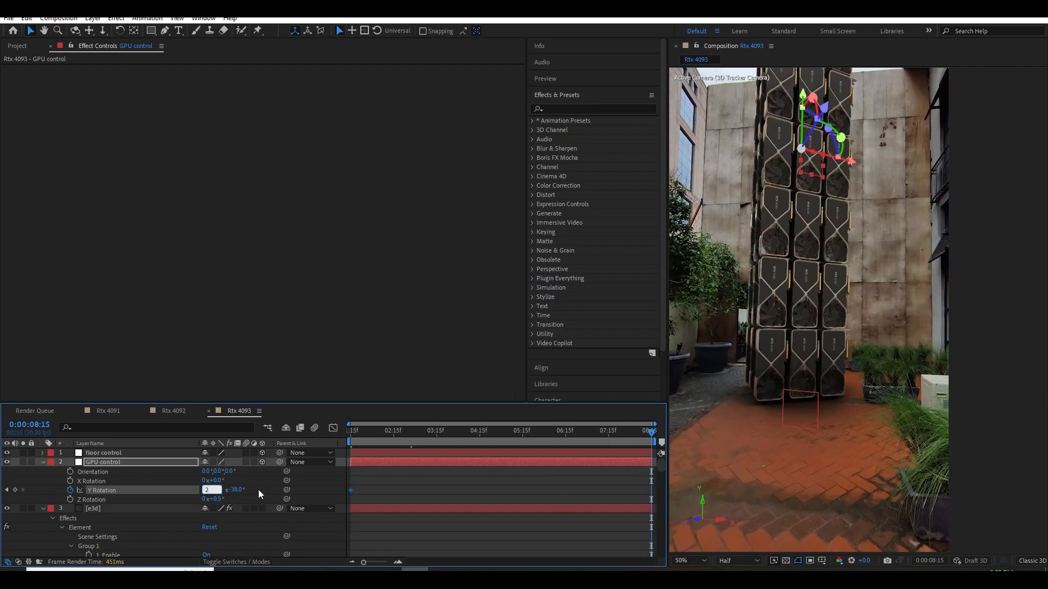
{"action": "key", "text": "Return"}
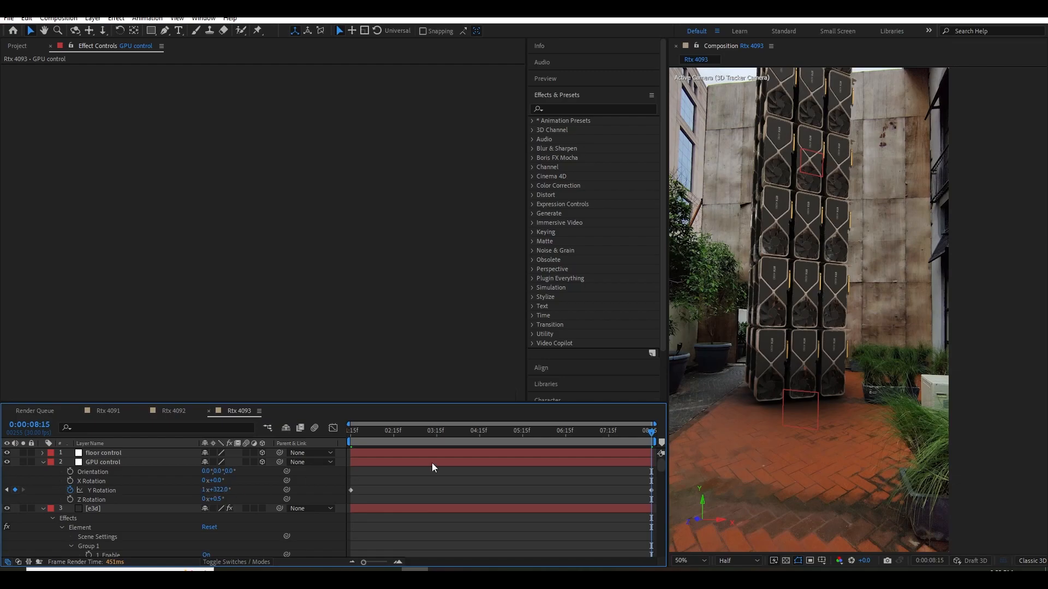
Preview the rotating stack from the start of the composition.
{"action": "key", "text": "Home"}
{"action": "key", "text": "space"}
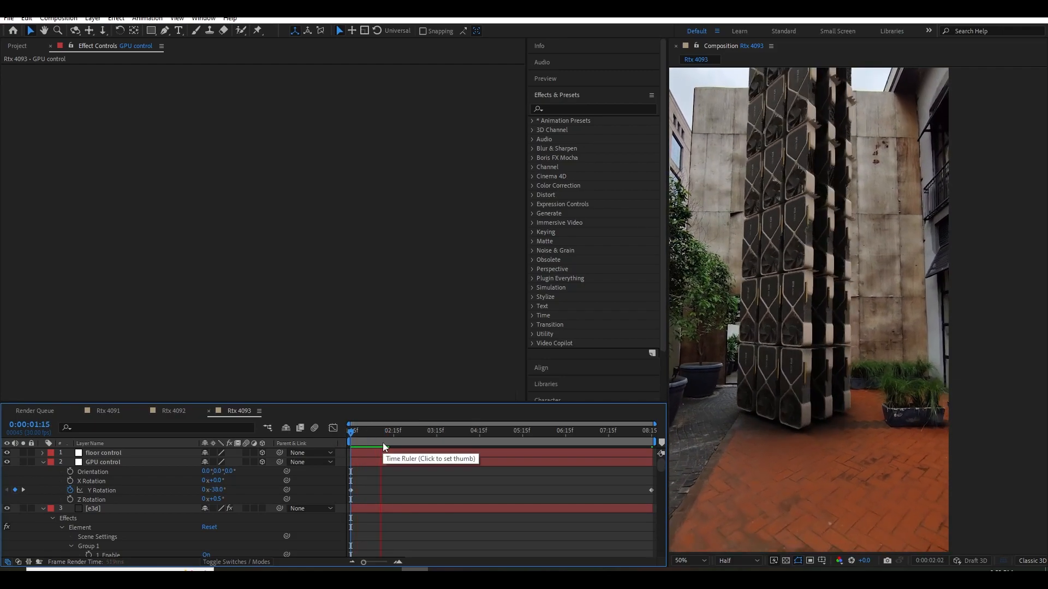
{"action": "left_click", "coordinate": [379, 441]}
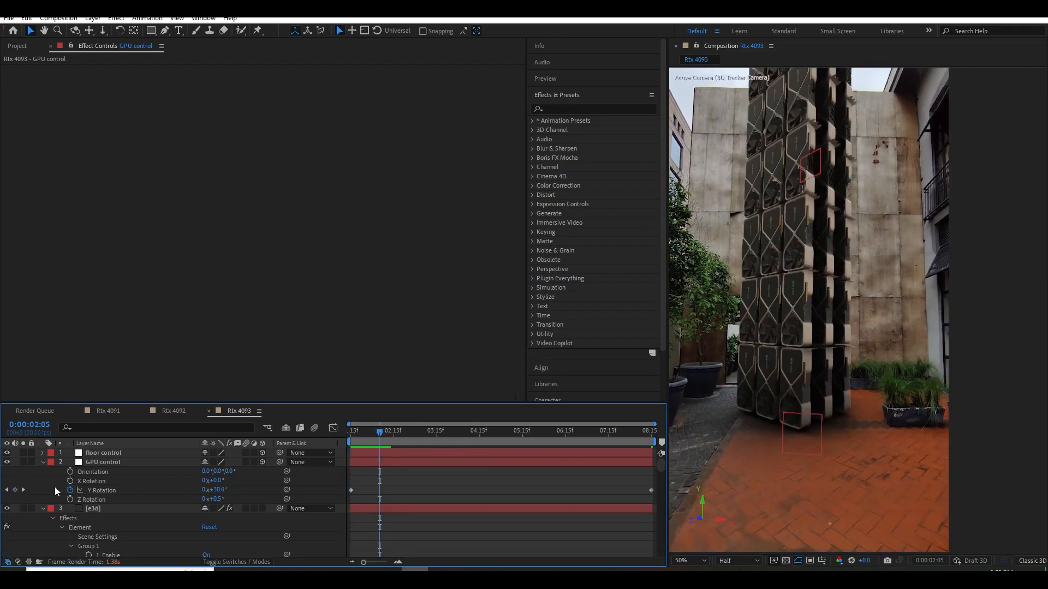
Keyframe Y Rotation Randomize on the e3d layer at 0° at 0:00:02:12, 90° at 0:00:02:14, and back to 0° just after.
{"action": "left_click", "coordinate": [44, 461]}
{"action": "left_click", "coordinate": [93, 471]}
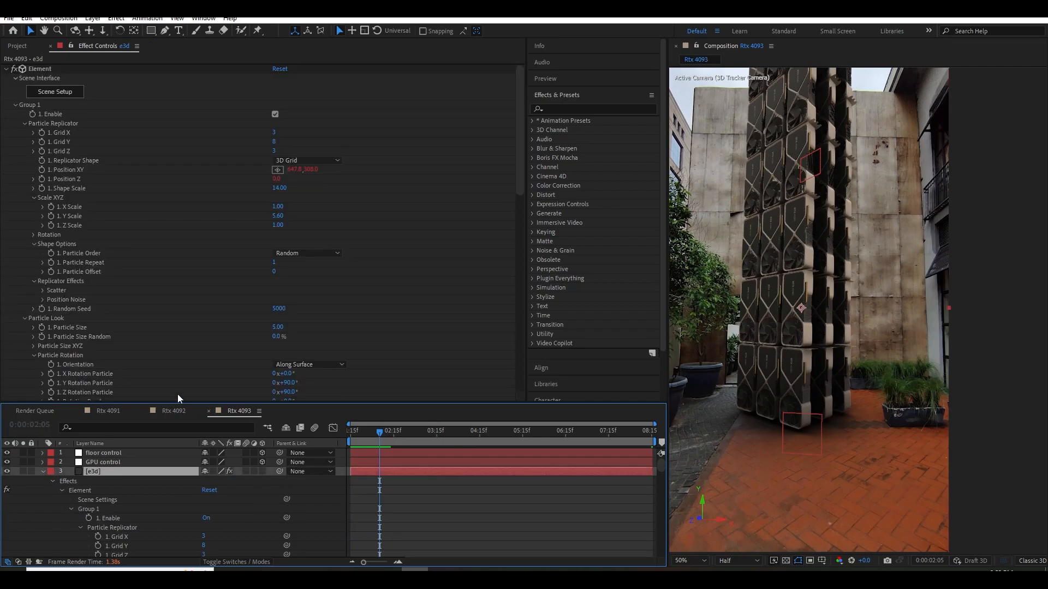
{"action": "scroll", "coordinate": [102, 363], "scroll_direction": "down", "scroll_amount": 6}
{"action": "key", "text": "space"}
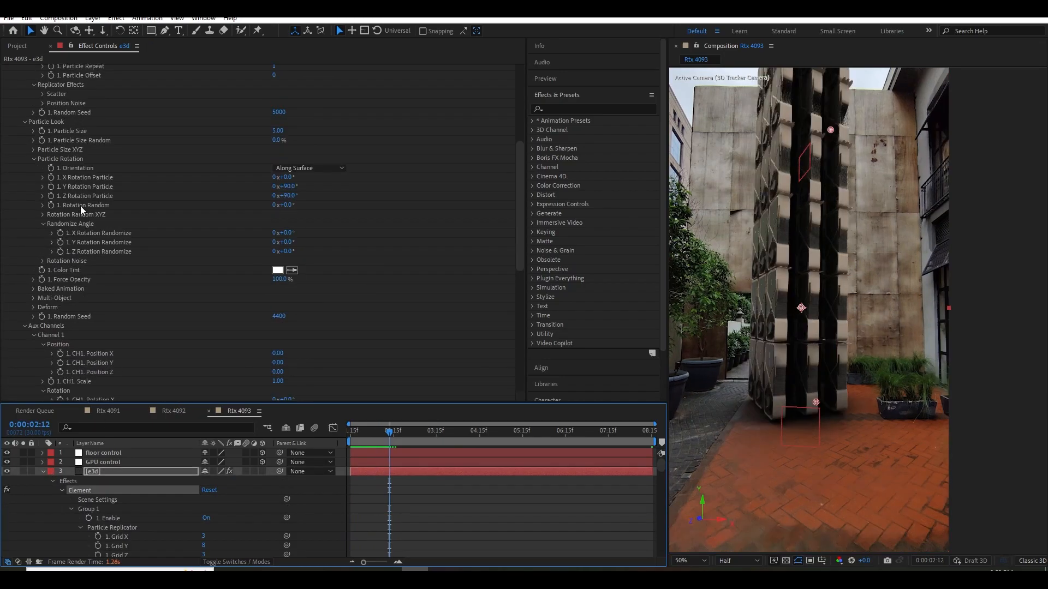
{"action": "left_click", "coordinate": [59, 244]}
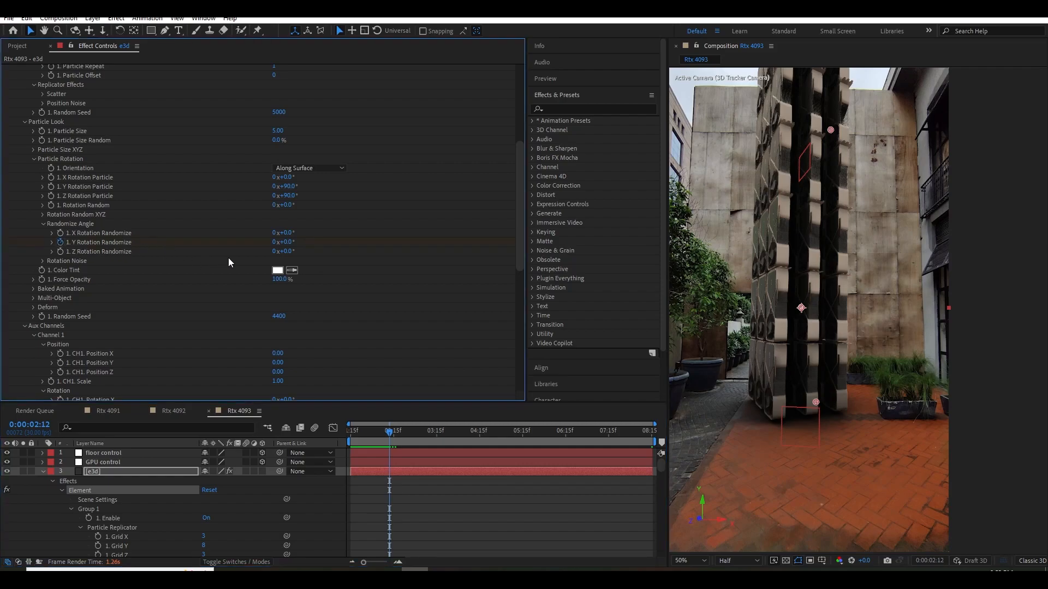
{"action": "left_click_drag", "start_coordinate": [418, 440], "coordinate": [397, 436]}
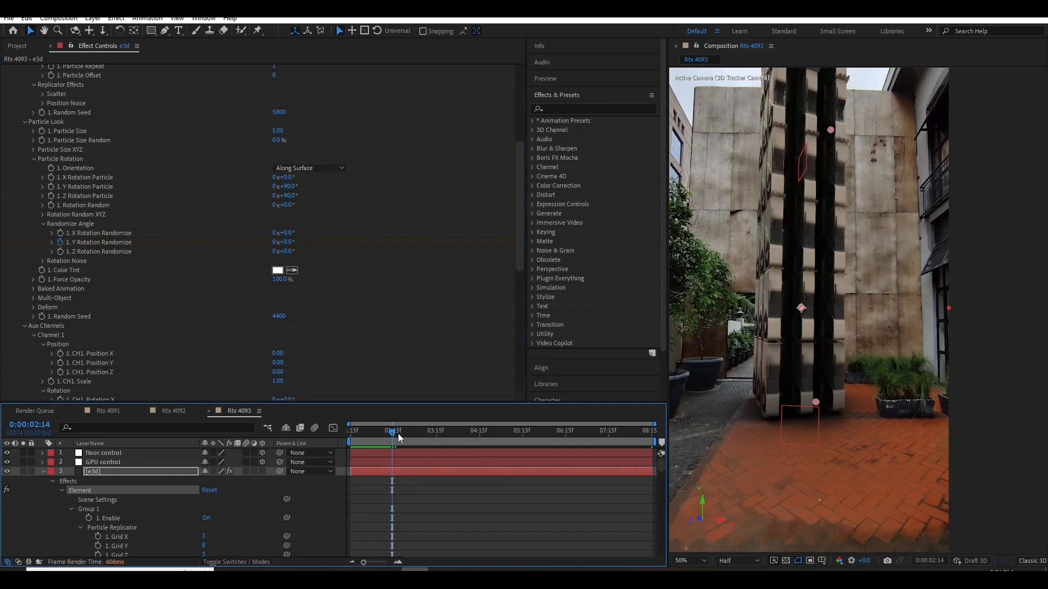
{"action": "left_click", "coordinate": [285, 243]}
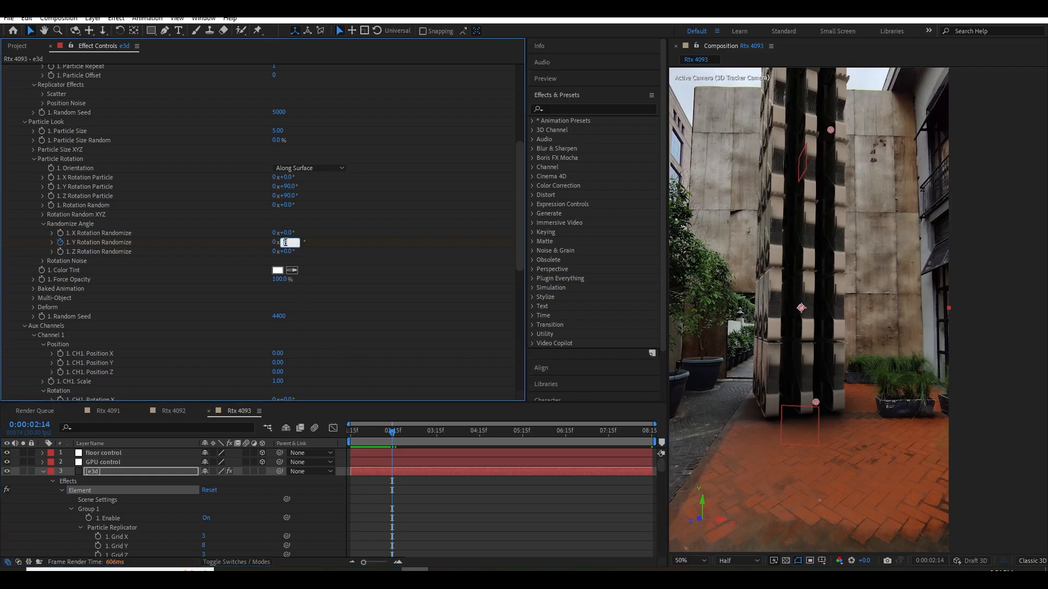
{"action": "key", "text": "Return"}
{"action": "left_click", "coordinate": [395, 432]}
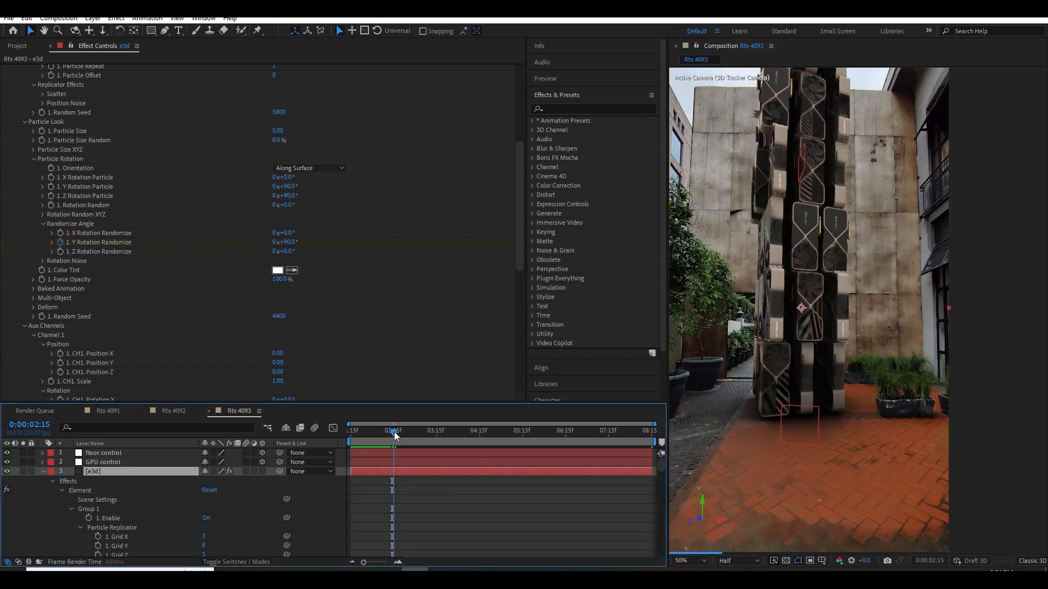
{"action": "left_click", "coordinate": [285, 242]}
{"action": "type", "text": "0"}
{"action": "key", "text": "Return"}
Limit the work area to the section around the Y Rotation Randomize keyframes and preview the random card rotation.
{"action": "left_click", "coordinate": [388, 432]}
{"action": "mouse_move", "coordinate": [389, 434]}
{"action": "left_mouse_down"}
{"action": "mouse_move", "coordinate": [371, 431]}
{"action": "mouse_move", "coordinate": [414, 431]}
{"action": "mouse_move", "coordinate": [371, 435]}
{"action": "left_mouse_up"}
{"action": "key", "text": "n"}
{"action": "key", "text": "space"}
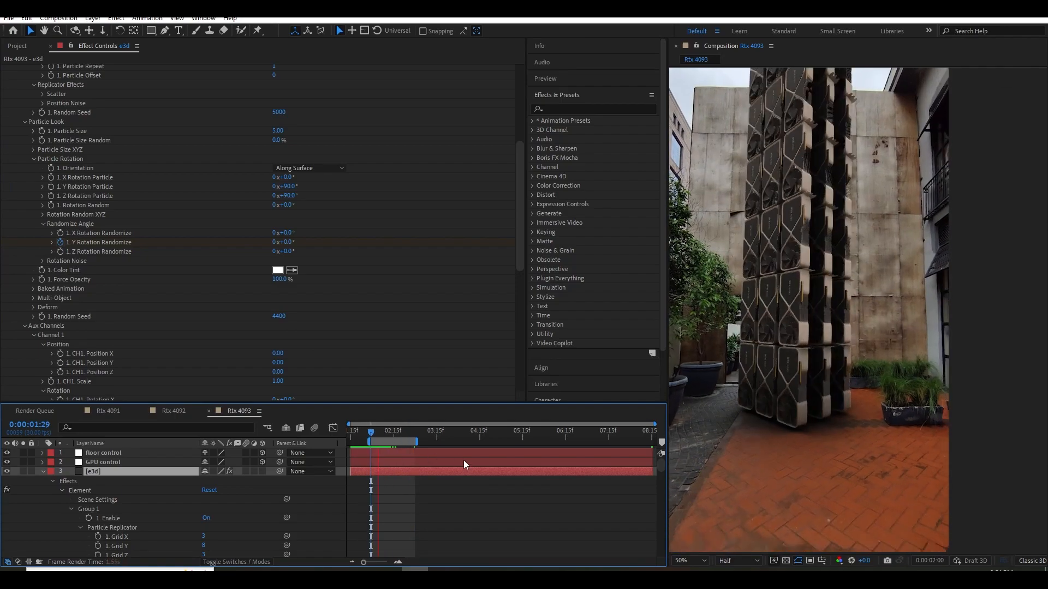
{"action": "left_click_drag", "start_coordinate": [419, 440], "coordinate": [441, 440]}
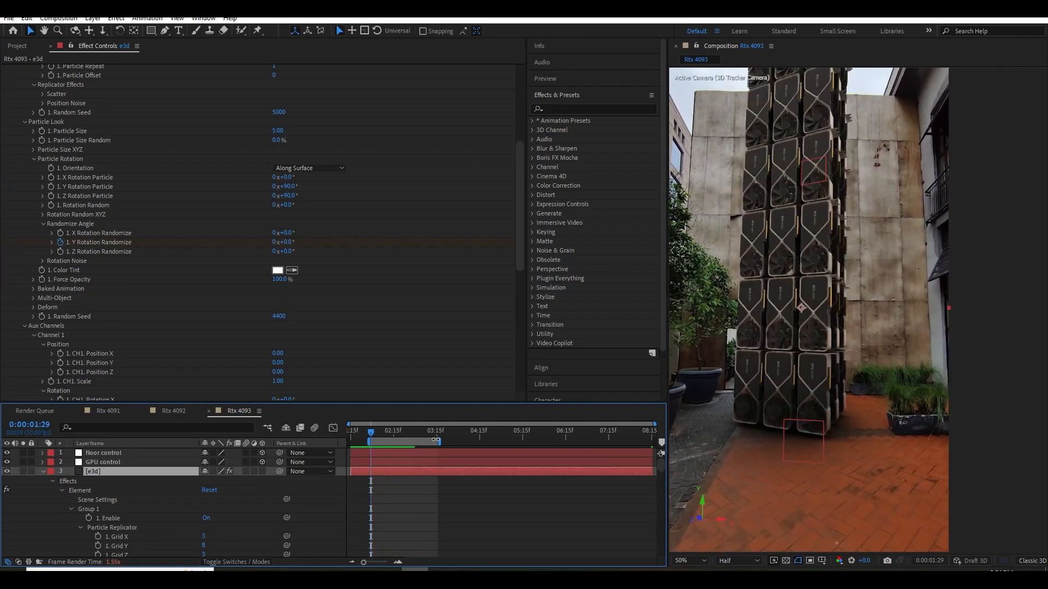
Apply Easy Ease to the Y Rotation Randomize keyframes, move the last one further along the timeline, and preview the motion.
{"action": "key", "text": "u"}
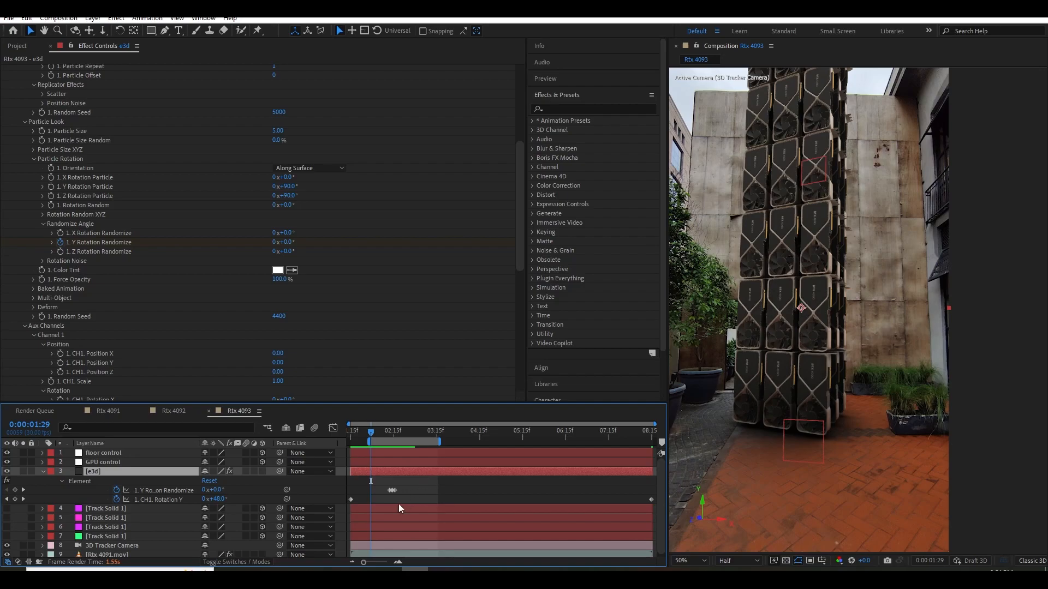
{"action": "key", "text": "="}
{"action": "left_click_drag", "start_coordinate": [403, 499], "coordinate": [437, 486]}
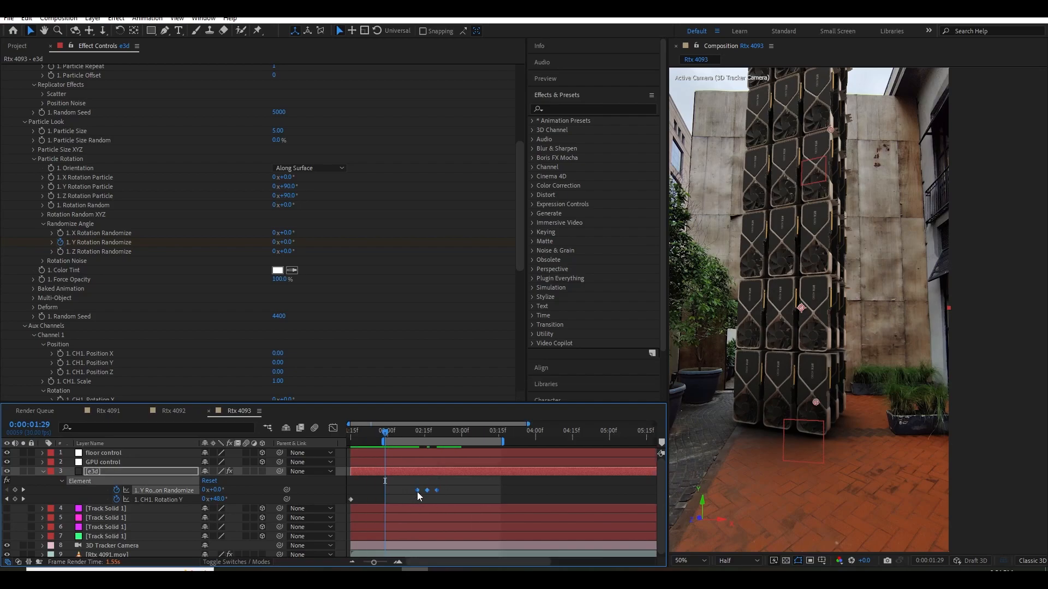
{"action": "key", "text": "F9"}
{"action": "right_click", "coordinate": [415, 490]}
{"action": "left_click", "coordinate": [380, 432]}
{"action": "left_click_drag", "start_coordinate": [381, 432], "coordinate": [443, 438]}
{"action": "left_click_drag", "start_coordinate": [436, 490], "coordinate": [483, 489]}
{"action": "left_click_drag", "start_coordinate": [442, 433], "coordinate": [470, 437]}
{"action": "key", "text": "space"}
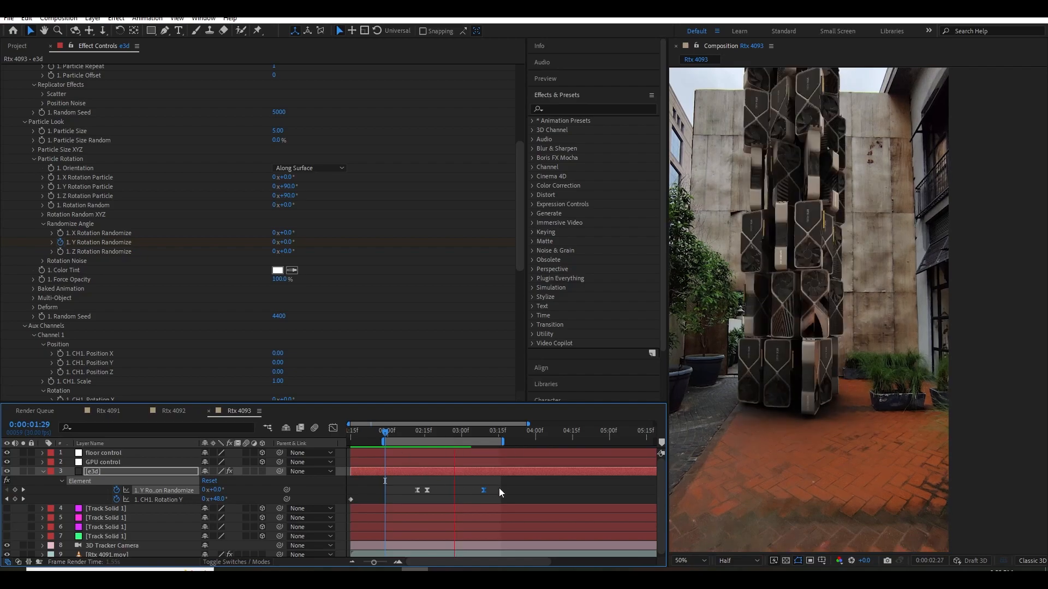
Delete all Y Rotation Randomize keyframes and review the stack through the composition.
{"action": "left_click_drag", "start_coordinate": [411, 485], "coordinate": [432, 500]}
{"action": "key", "text": "Delete"}
{"action": "key", "text": "space"}
{"action": "key", "text": "minus"}
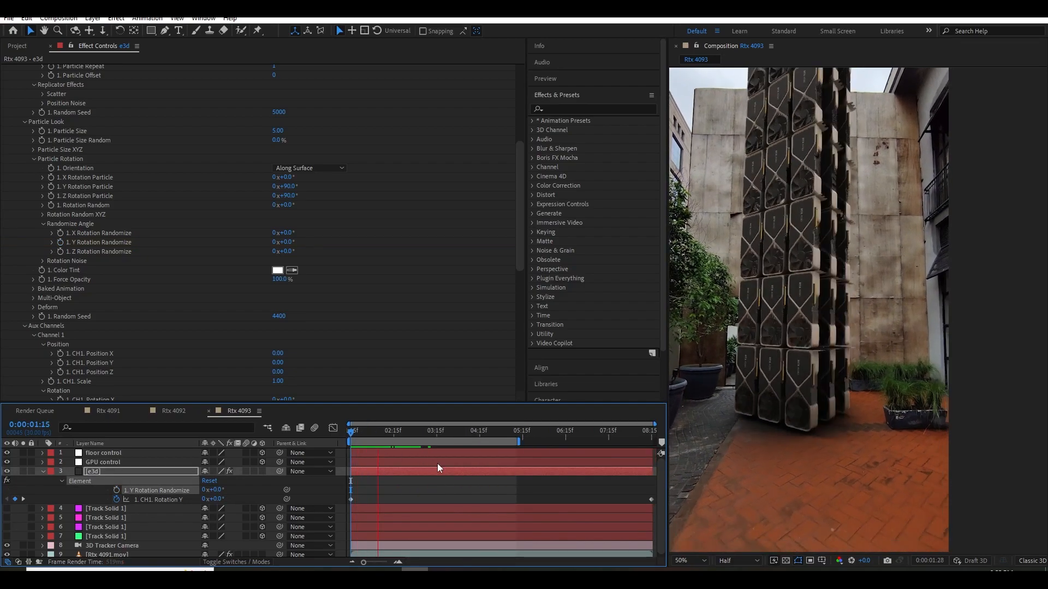
{"action": "left_click", "coordinate": [415, 462]}
{"action": "left_click_drag", "start_coordinate": [377, 437], "coordinate": [481, 435]}
{"action": "left_click", "coordinate": [497, 432]}
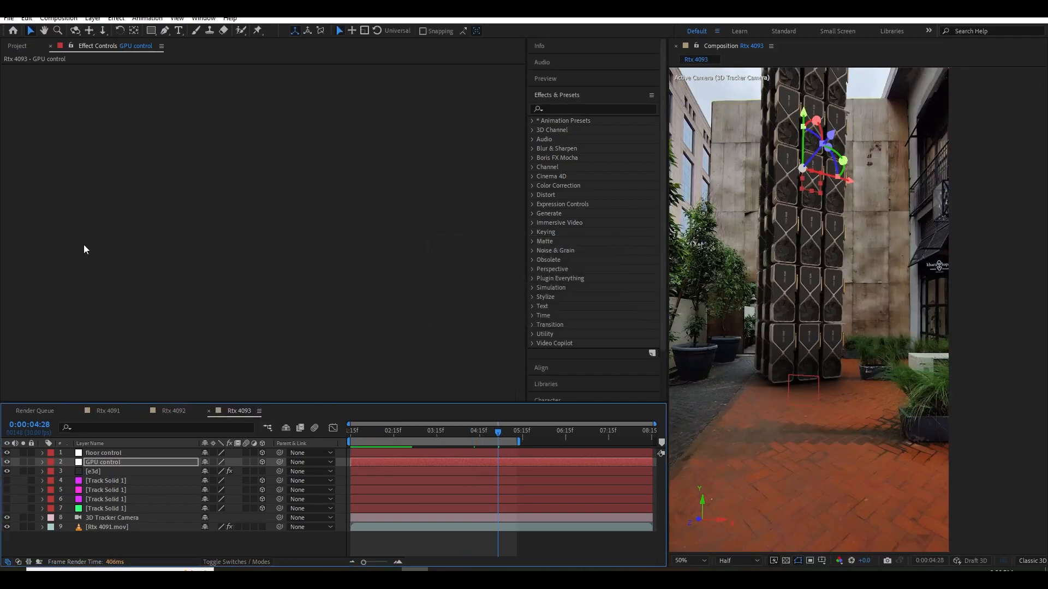
Duplicate the Rtx 4093 composition, open the copy and show its e3d layer's Element settings.
{"action": "left_click", "coordinate": [17, 46]}
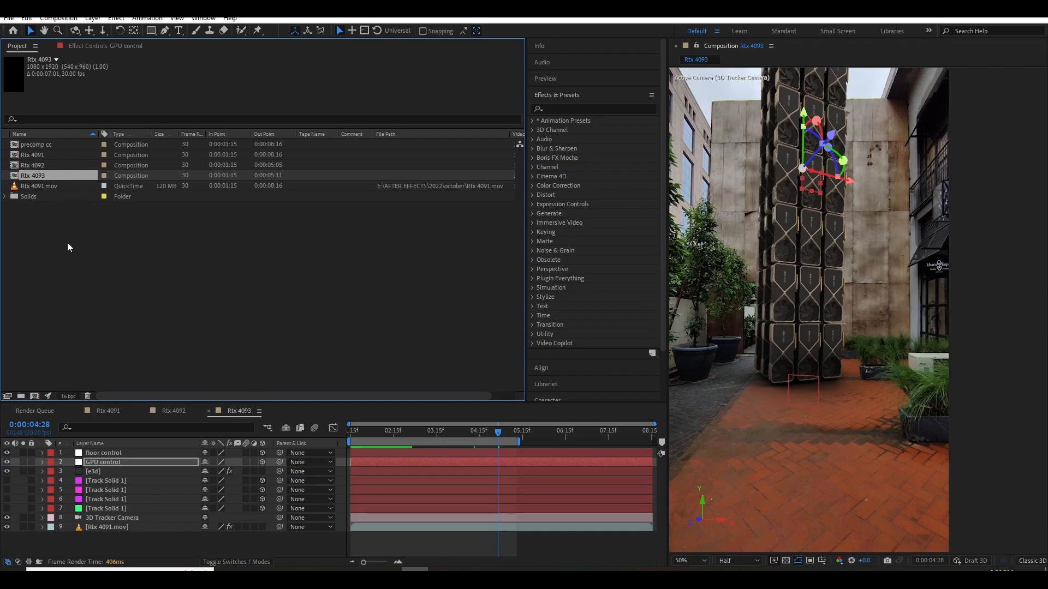
{"action": "key", "text": "ctrl+d"}
{"action": "double_click", "coordinate": [45, 186]}
{"action": "left_click", "coordinate": [101, 471]}
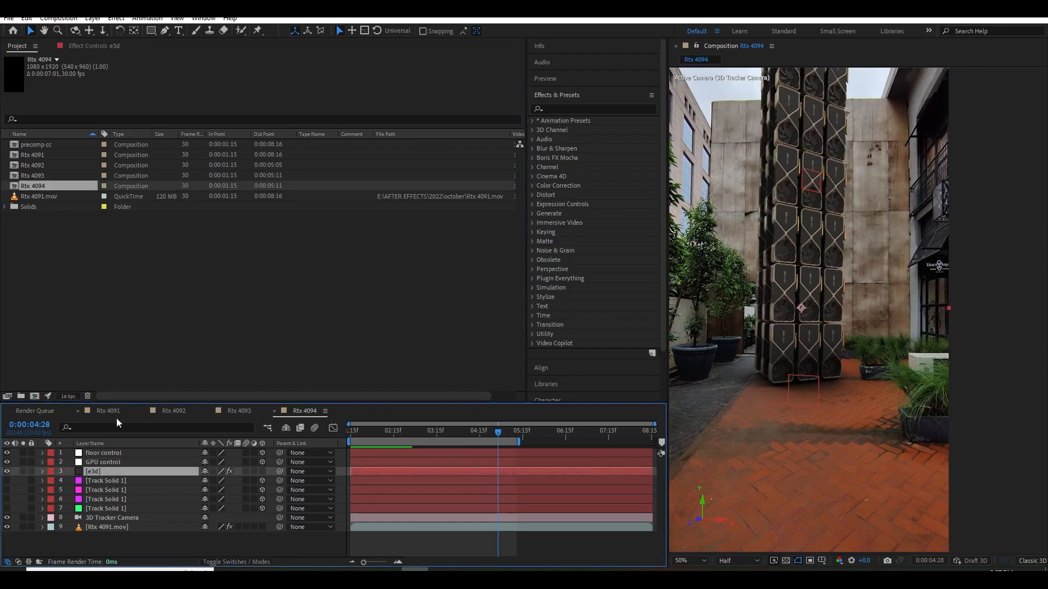
{"action": "left_click", "coordinate": [99, 45]}
{"action": "left_click", "coordinate": [240, 411]}
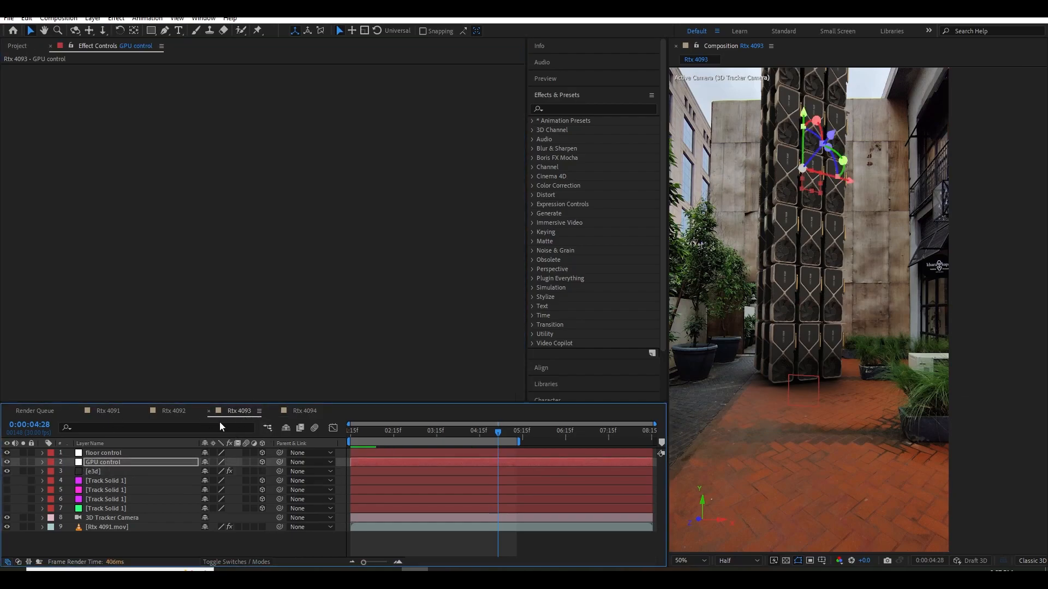
{"action": "left_click", "coordinate": [302, 410]}
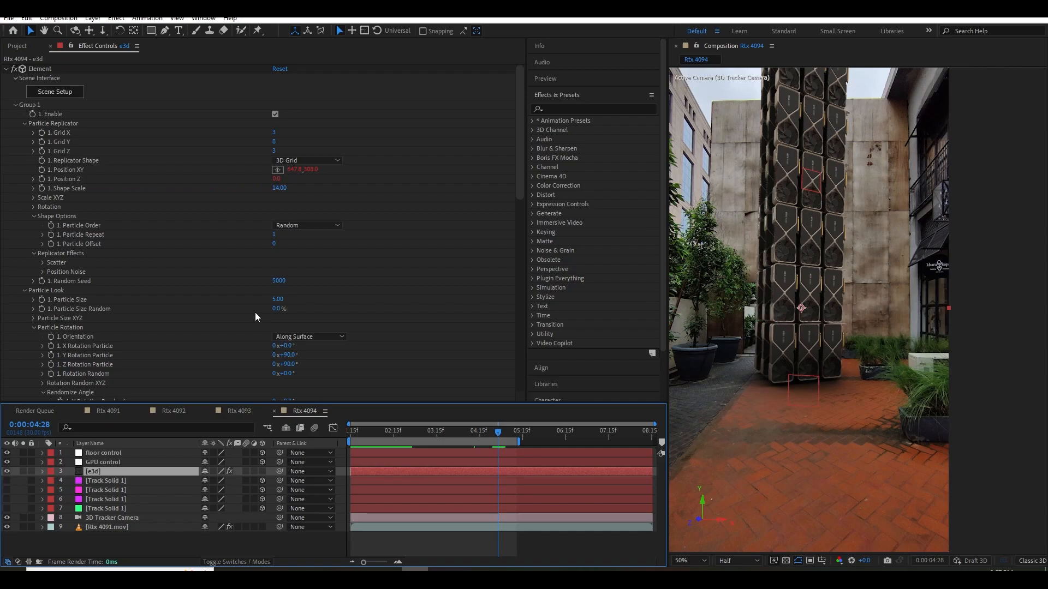
Change Group 1's Replicator Shape to Point and set its Particle Size to 25.
{"action": "left_click", "coordinate": [306, 161]}
{"action": "left_click", "coordinate": [302, 172]}
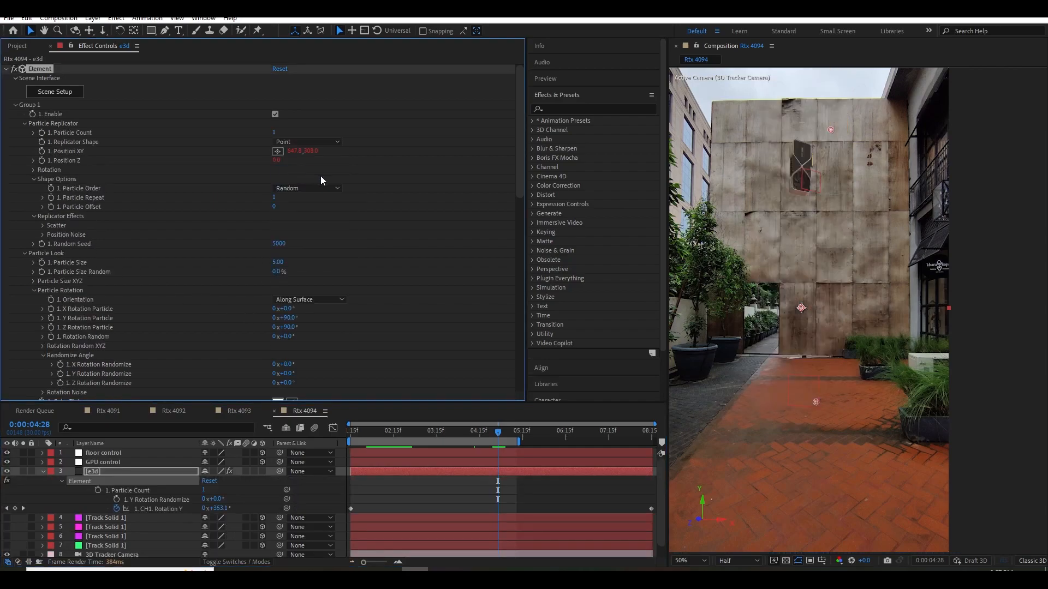
{"action": "left_click_drag", "start_coordinate": [278, 265], "coordinate": [318, 263]}
{"action": "left_click", "coordinate": [279, 263]}
{"action": "type", "text": "40"}
{"action": "key", "text": "Return"}
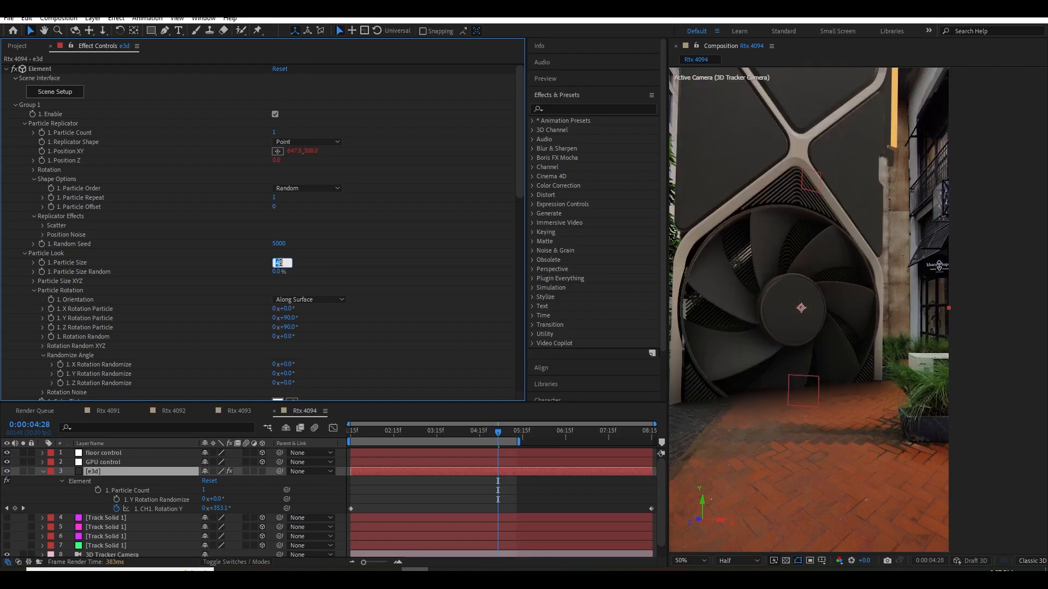
{"action": "left_click", "coordinate": [279, 263]}
{"action": "type", "text": "25"}
{"action": "key", "text": "Return"}
Set main_material's Glossiness to 1% in the Element scene, inspect radiator_3's material settings, and apply the scene.
{"action": "scroll", "coordinate": [905, 368], "scroll_direction": "up", "scroll_amount": 2}
{"action": "key", "text": "v"}
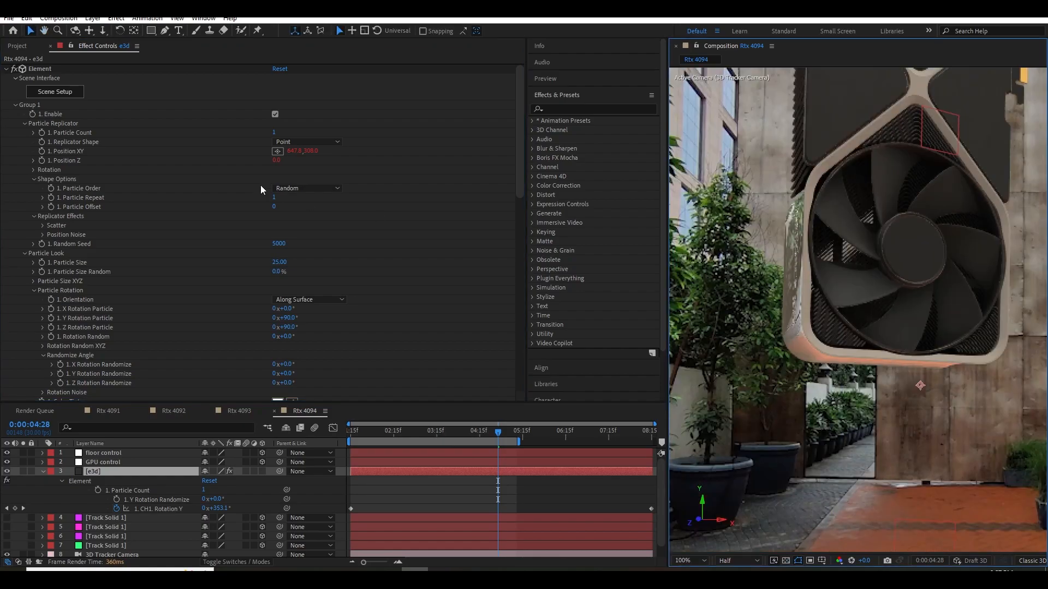
{"action": "left_click", "coordinate": [70, 94]}
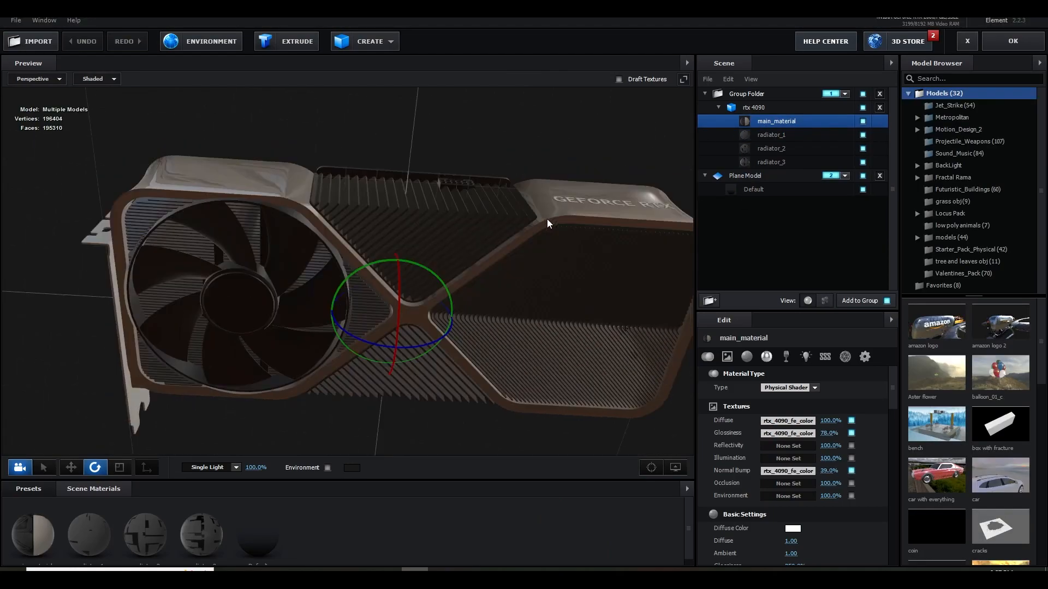
{"action": "left_click_drag", "start_coordinate": [547, 218], "coordinate": [615, 283]}
{"action": "scroll", "coordinate": [810, 467], "scroll_direction": "down", "scroll_amount": 1}
{"action": "scroll", "coordinate": [809, 467], "scroll_direction": "down", "scroll_amount": 3}
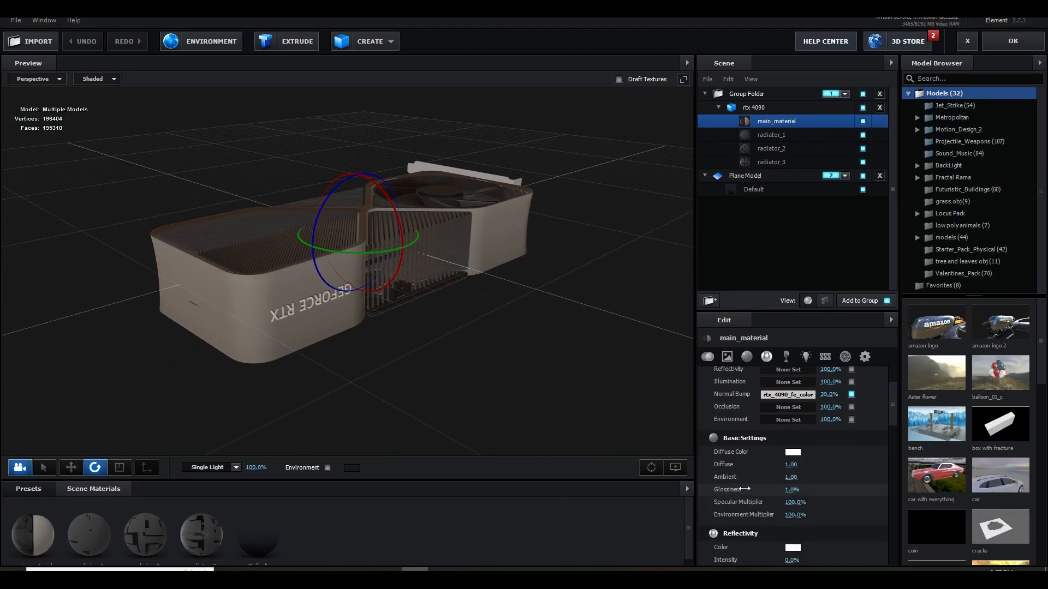
{"action": "left_click_drag", "start_coordinate": [491, 327], "coordinate": [535, 206]}
{"action": "left_click", "coordinate": [535, 206]}
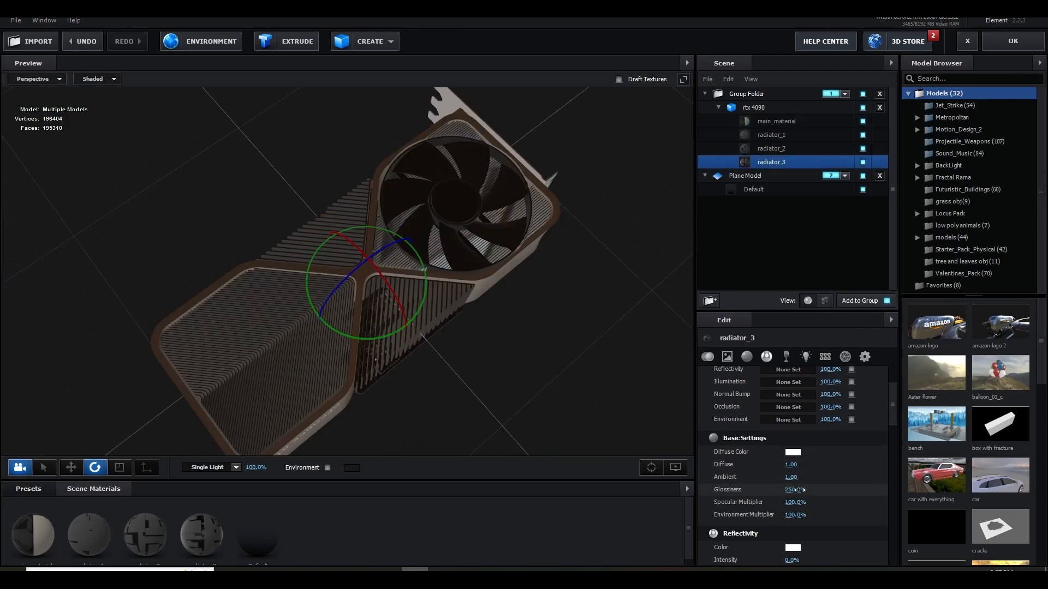
{"action": "left_click", "coordinate": [1013, 41]}
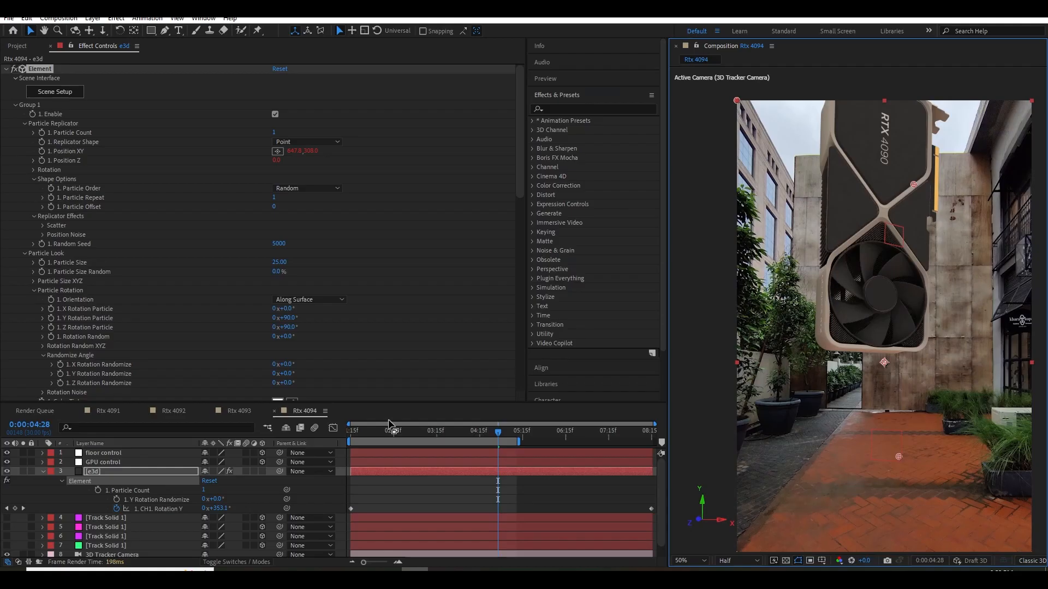
Lower the GPU control null toward the floor and set its rotation to X -19°, Y -45° and Z 183°.
{"action": "left_click", "coordinate": [103, 463]}
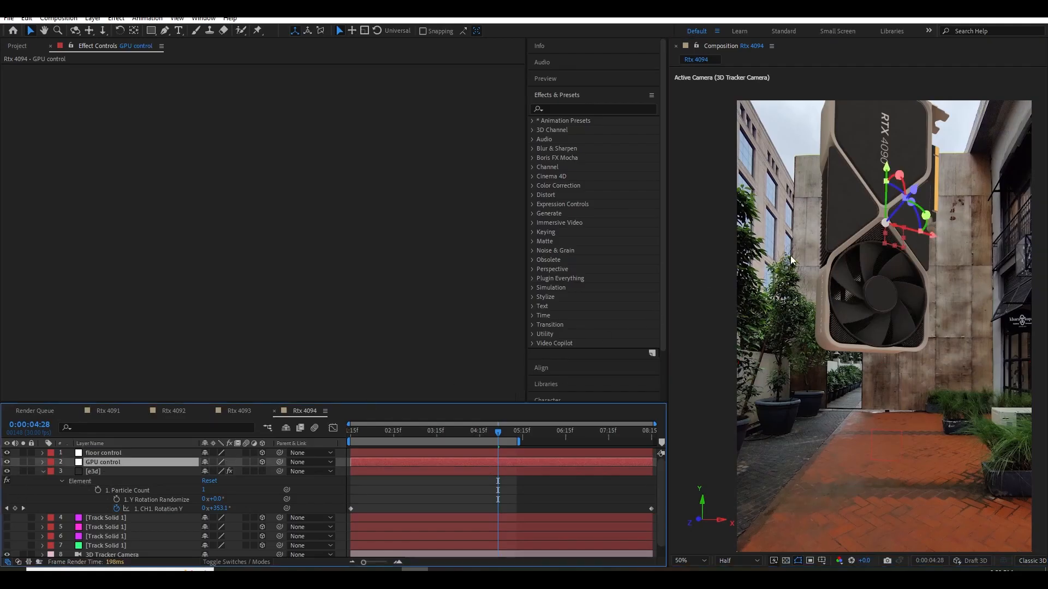
{"action": "left_click_drag", "start_coordinate": [890, 180], "coordinate": [889, 241]}
{"action": "key", "text": "r"}
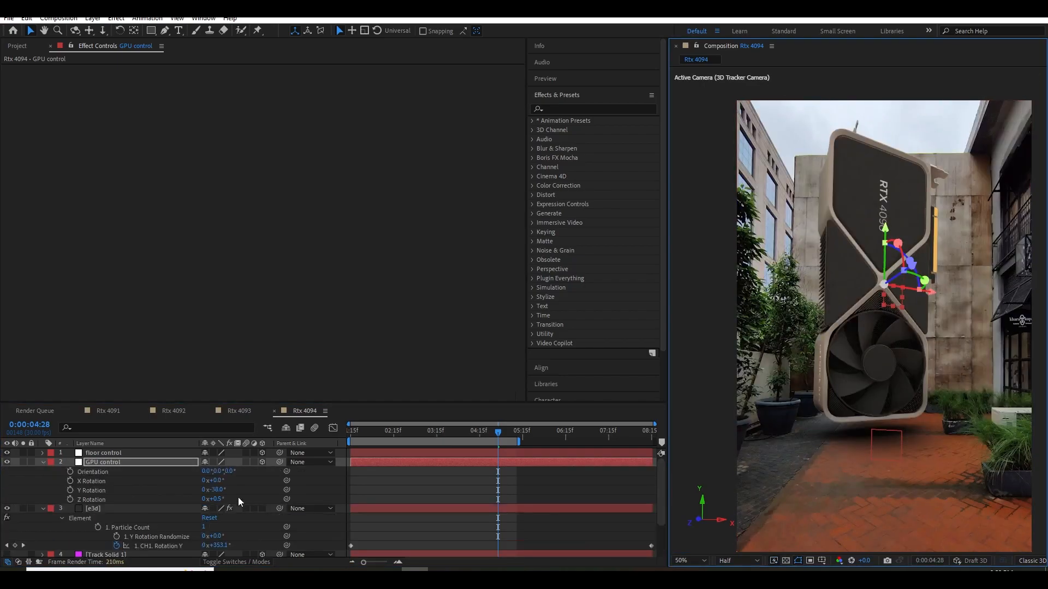
{"action": "left_click_drag", "start_coordinate": [217, 489], "coordinate": [270, 488]}
{"action": "scroll", "coordinate": [905, 404], "scroll_direction": "down", "scroll_amount": 2}
{"action": "scroll", "coordinate": [905, 402], "scroll_direction": "up", "scroll_amount": 2}
{"action": "key", "text": "h"}
{"action": "left_click_drag", "start_coordinate": [857, 398], "coordinate": [831, 362]}
{"action": "key", "text": "v"}
Preview the single-card shot from 0:00:01:15 and collapse the GPU control and e3d layer properties.
{"action": "left_click_drag", "start_coordinate": [463, 434], "coordinate": [350, 434]}
{"action": "key", "text": "space"}
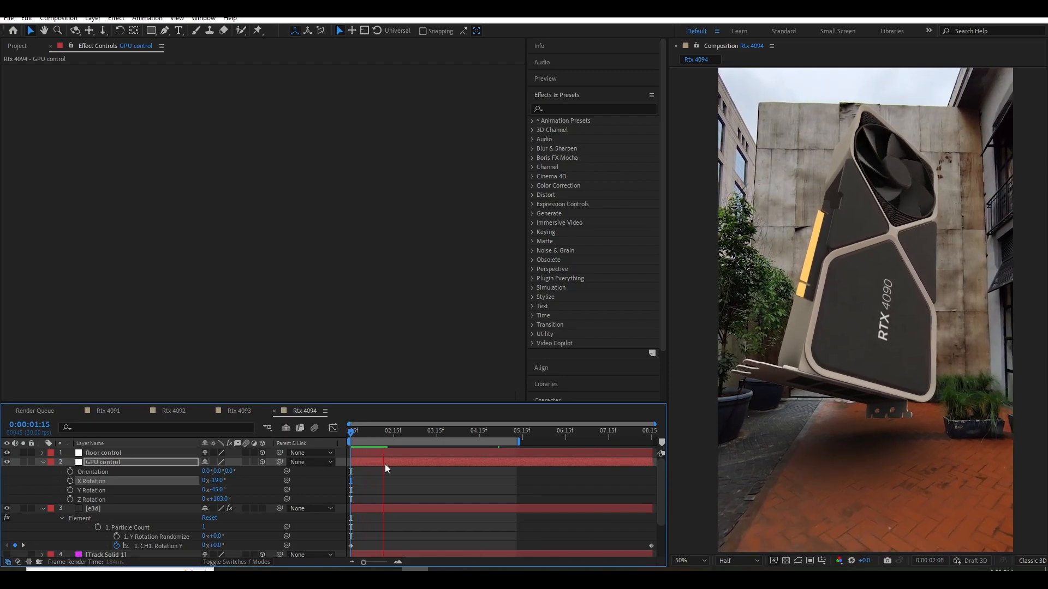
{"action": "left_click", "coordinate": [42, 464]}
{"action": "left_click", "coordinate": [43, 473]}
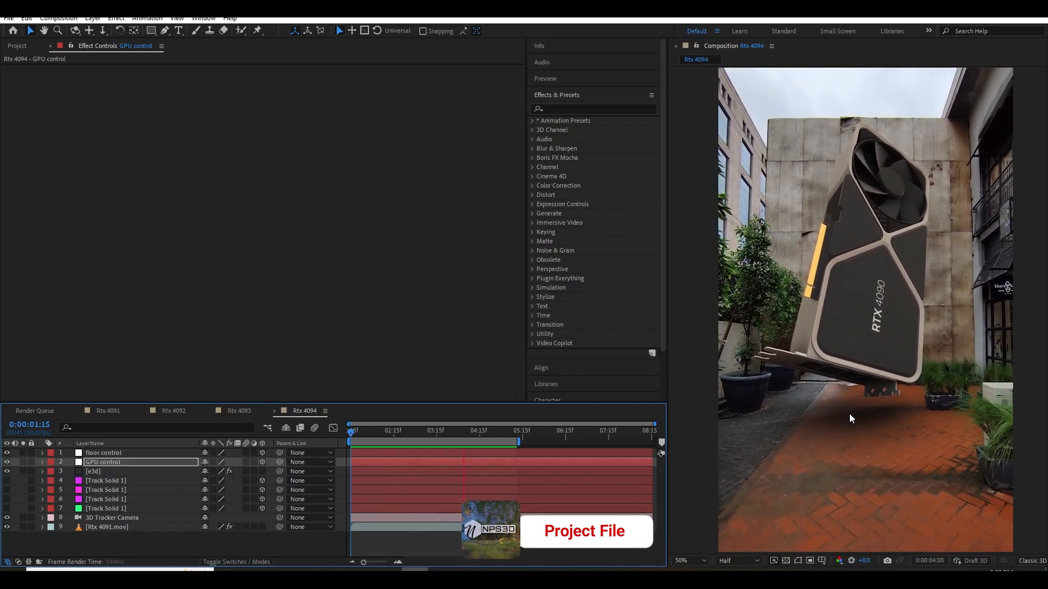
Scrub through the Rtx 4094 shot and examine up close how the card's edges and floor shadow blend with the footage.
{"action": "mouse_move", "coordinate": [493, 433]}
{"action": "left_mouse_down"}
{"action": "mouse_move", "coordinate": [449, 438]}
{"action": "mouse_move", "coordinate": [486, 439]}
{"action": "left_mouse_up"}
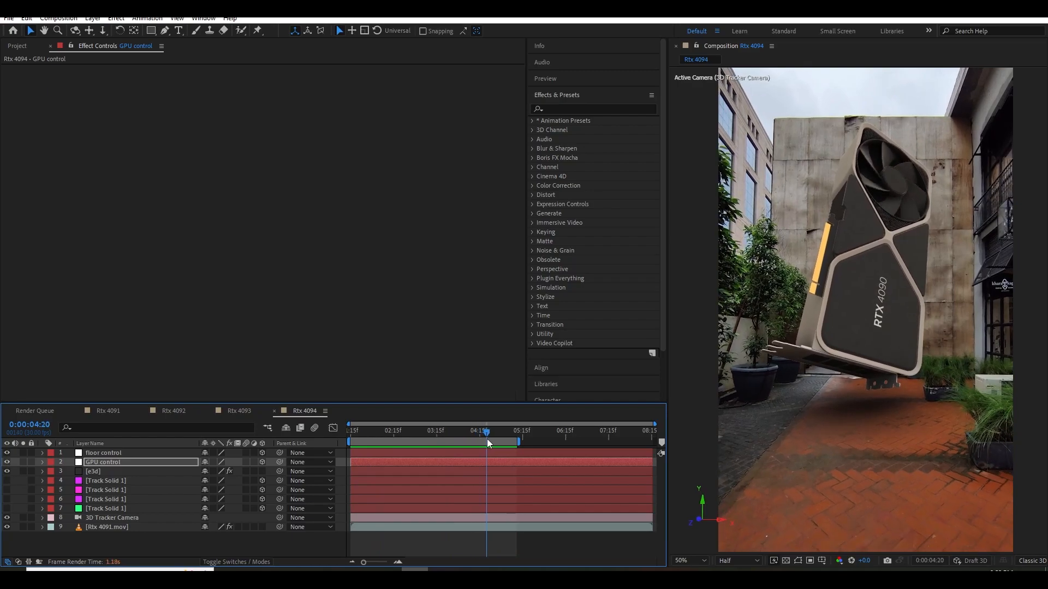
{"action": "left_click_drag", "start_coordinate": [487, 439], "coordinate": [408, 450]}
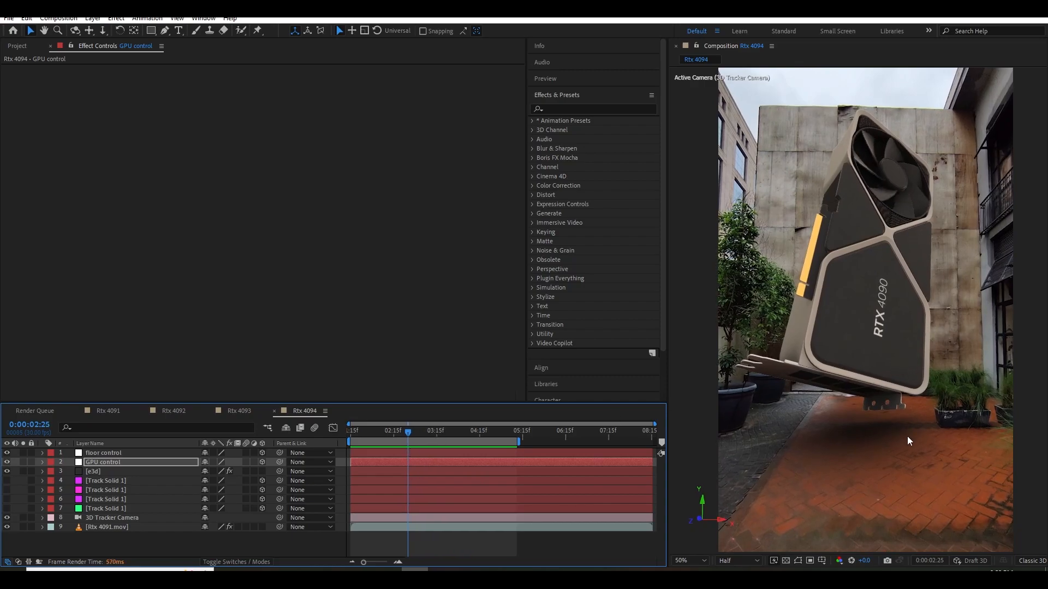
{"action": "scroll", "coordinate": [879, 393], "scroll_direction": "up", "scroll_amount": 2}
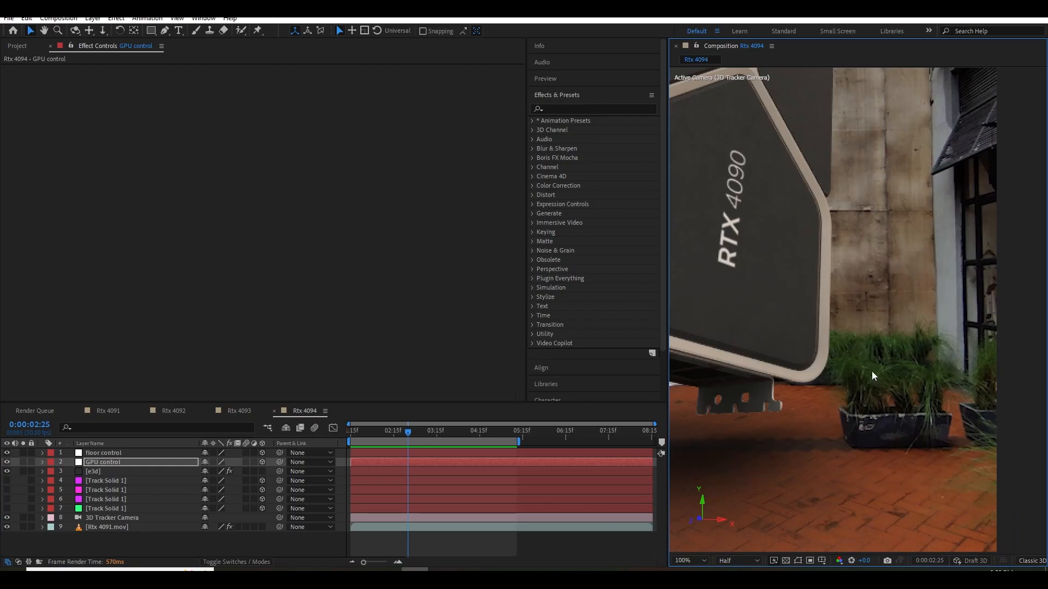
{"action": "scroll", "coordinate": [849, 367], "scroll_direction": "up", "scroll_amount": 4}
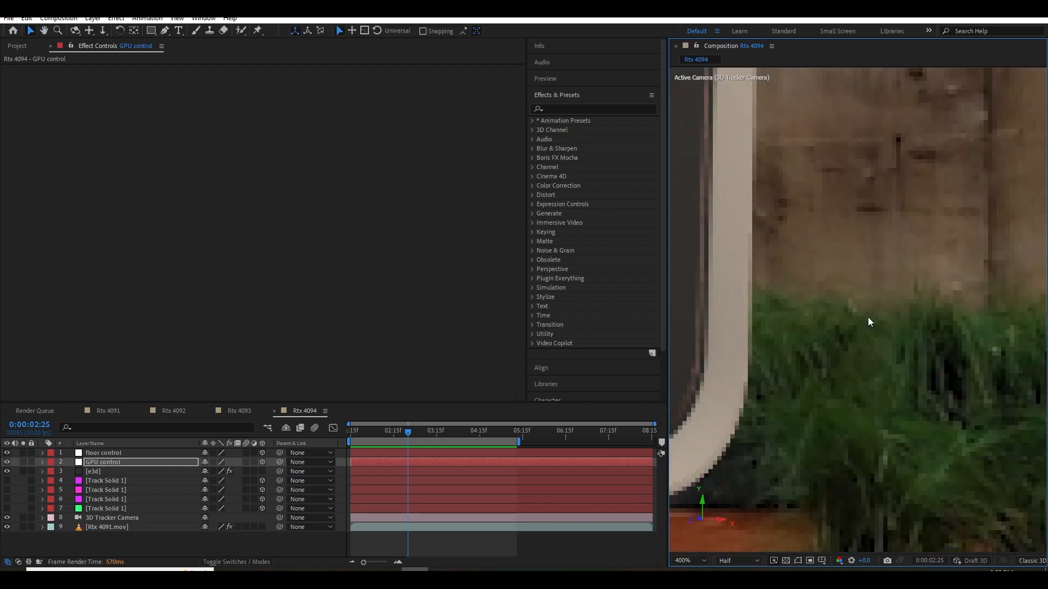
{"action": "scroll", "coordinate": [857, 393], "scroll_direction": "down", "scroll_amount": 2}
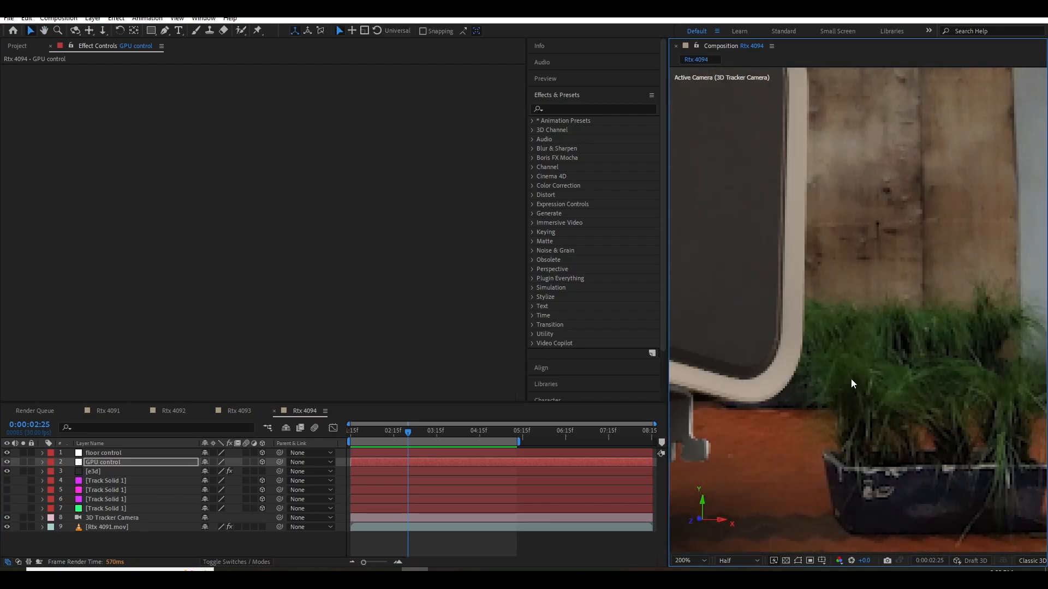
{"action": "scroll", "coordinate": [835, 413], "scroll_direction": "down", "scroll_amount": 3}
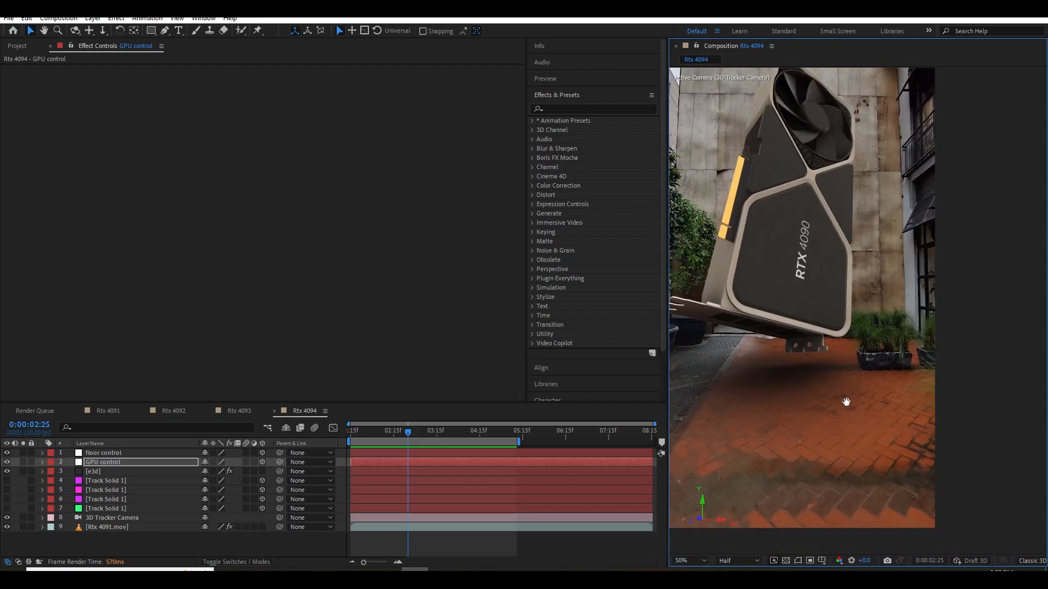
{"action": "left_click_drag", "start_coordinate": [446, 439], "coordinate": [491, 437]}
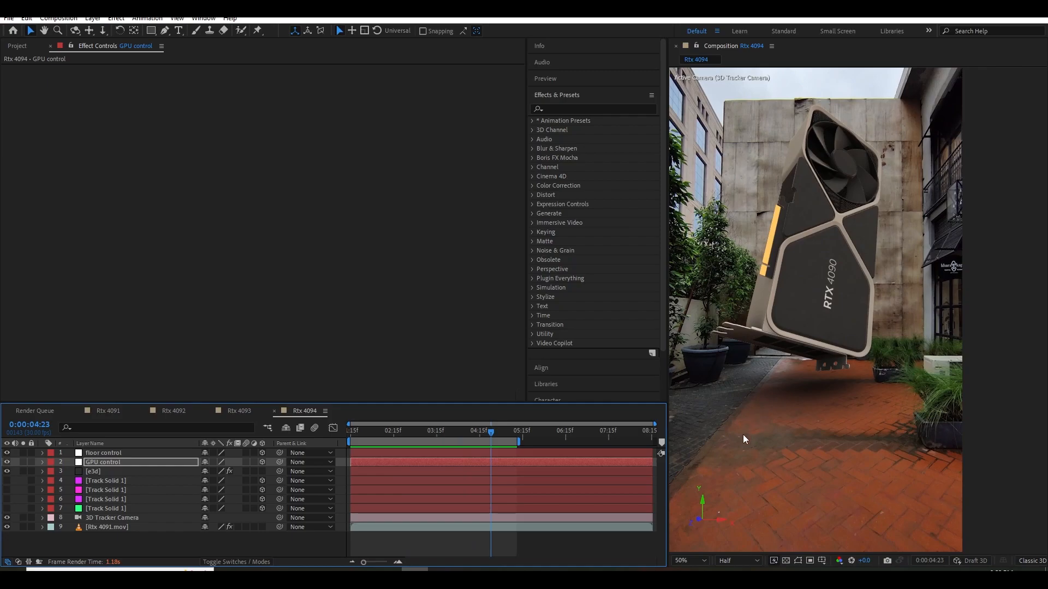
{"action": "left_click_drag", "start_coordinate": [502, 433], "coordinate": [374, 452]}
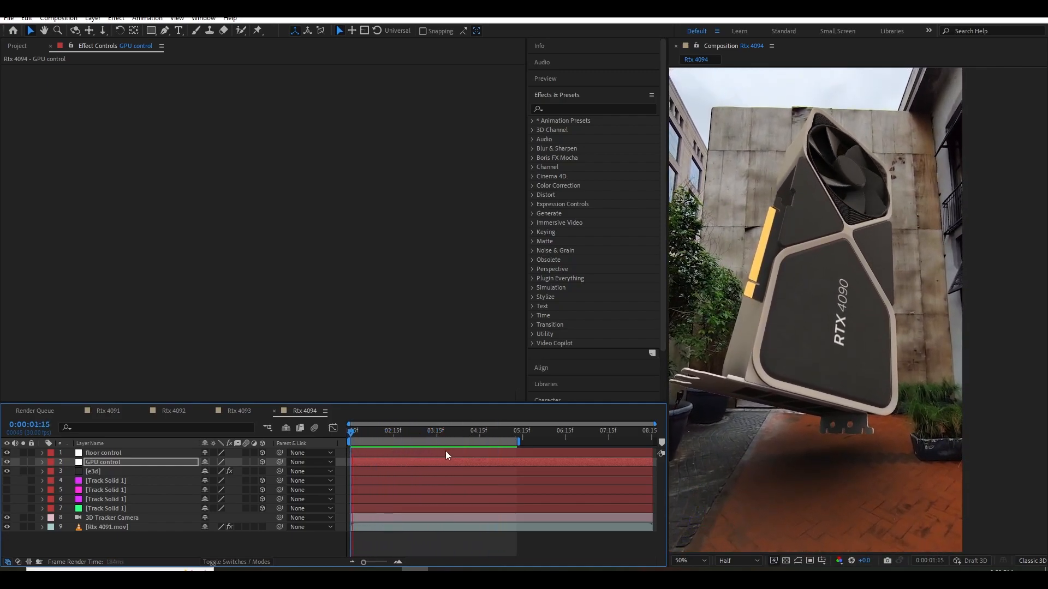